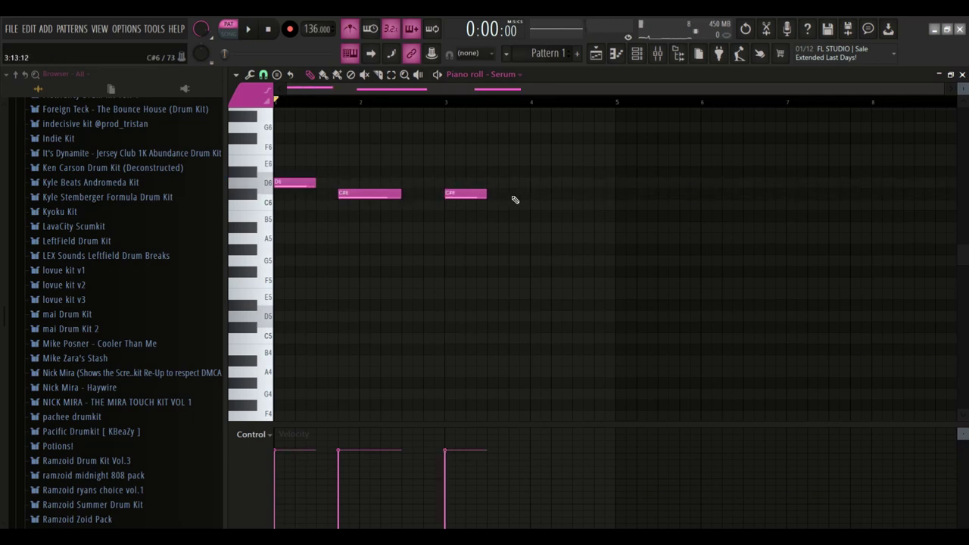
Complete the four-bar Serum melody with C#6, C#6, D6, E6 and C#6 notes, with the metronome off, and play it back.
key("space")
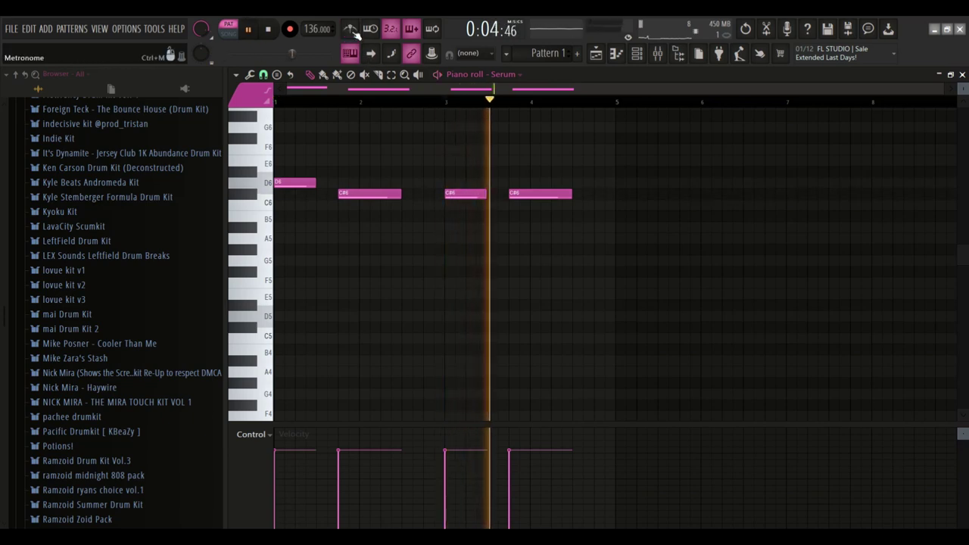
scroll(558, 219, "up", 2)
key("space")
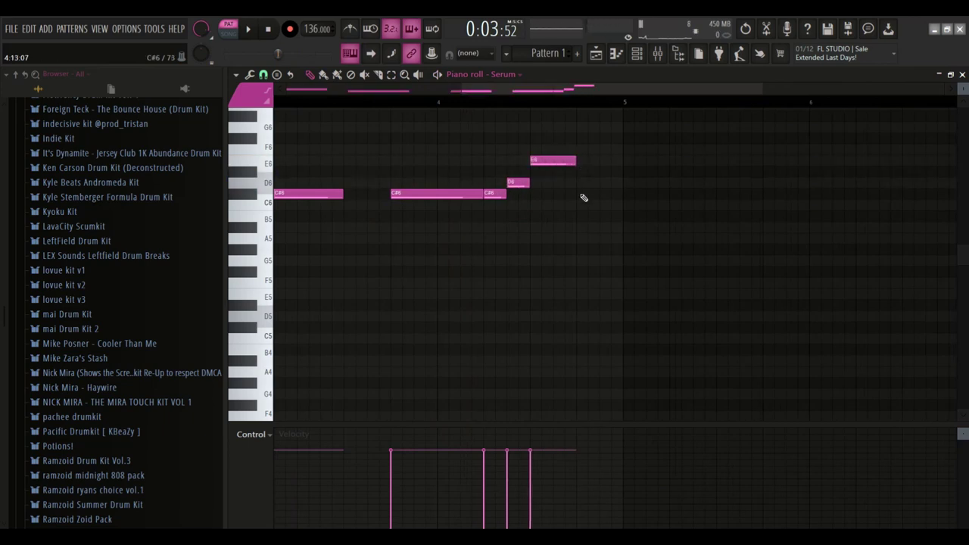
key("space")
scroll(584, 193, "down", 2)
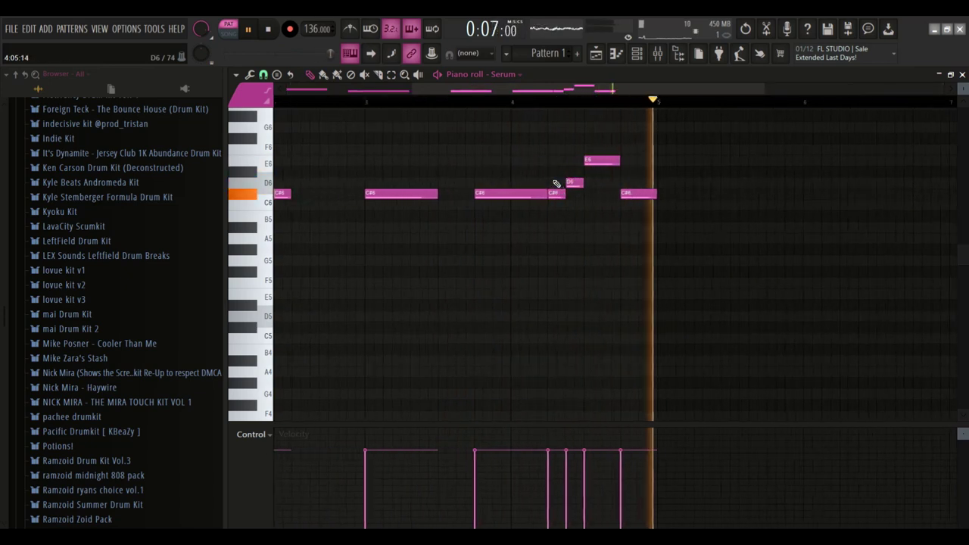
Shorten the brief C#6 and D6 notes before the E6 to one step each while the pattern plays.
scroll(558, 185, "up", 2)
left_click_drag(560, 179, 576, 209)
scroll(572, 201, "up", 2)
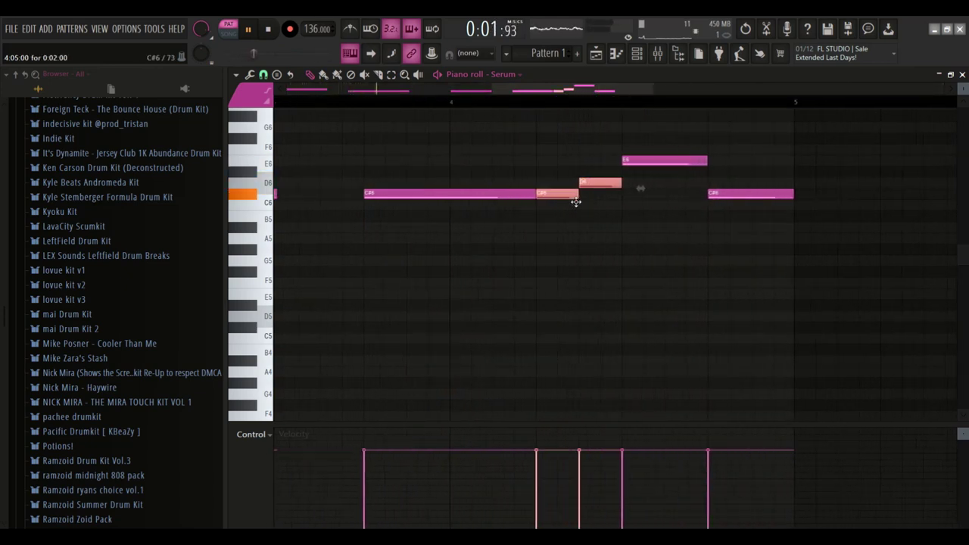
scroll(582, 198, "up", 2)
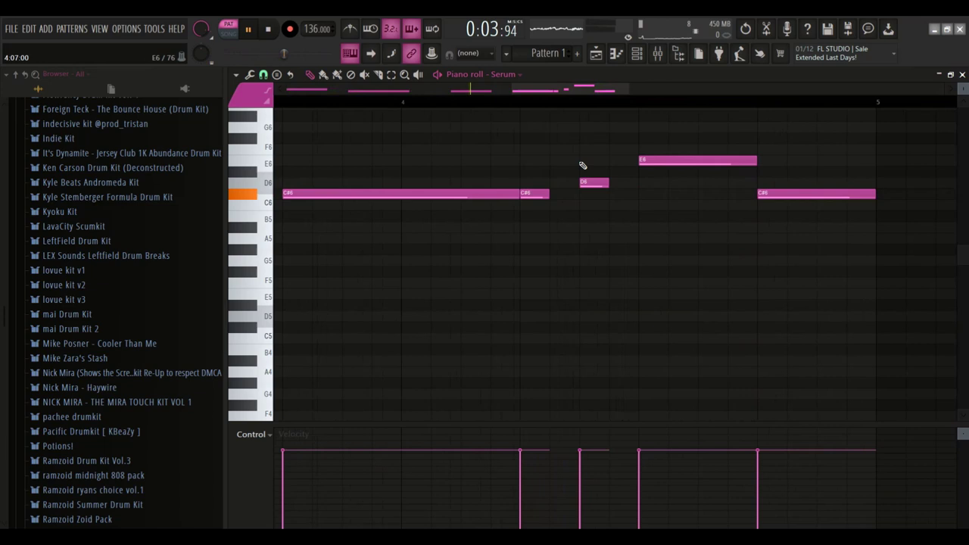
scroll(585, 160, "down", 2)
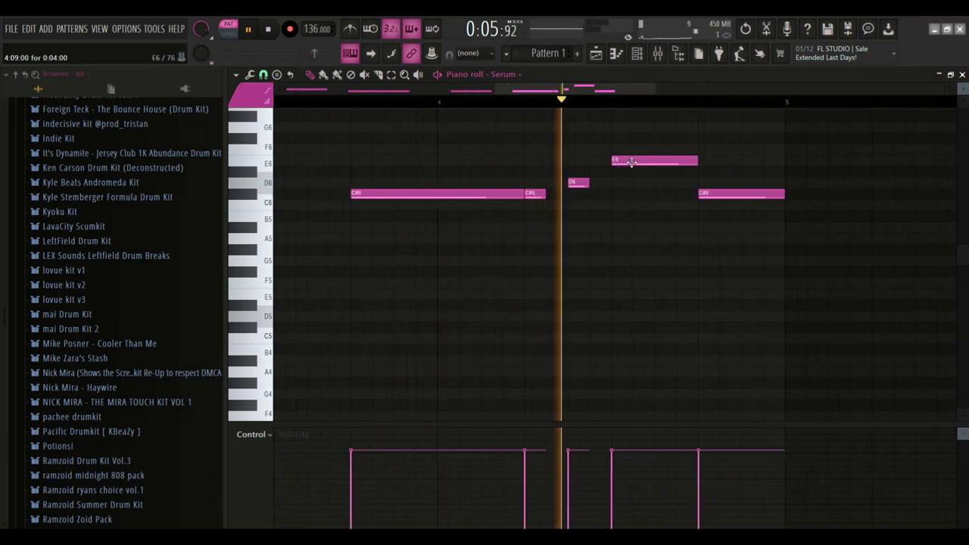
scroll(613, 152, "down", 2)
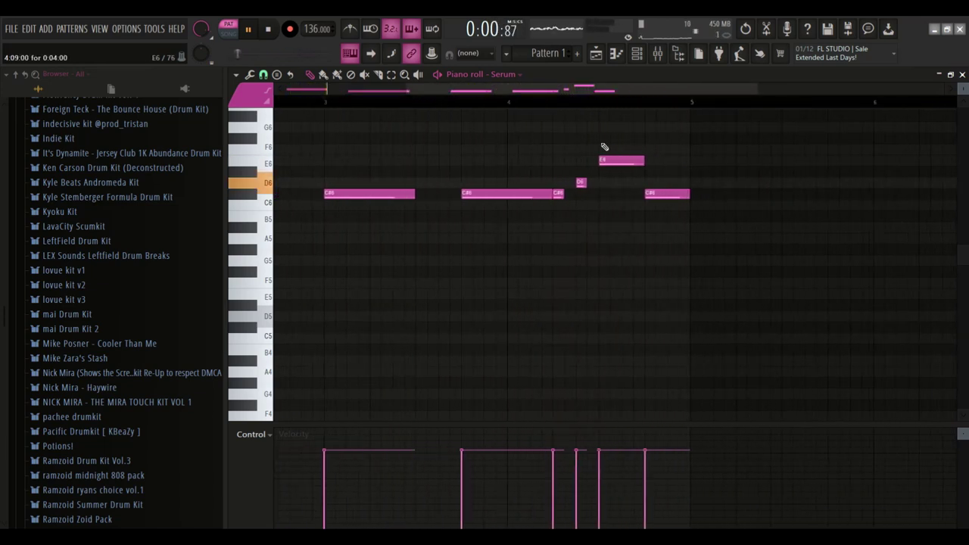
Clone the Serum channel and copy the melody notes into the cloned channel.
left_click(637, 53)
right_click(342, 99)
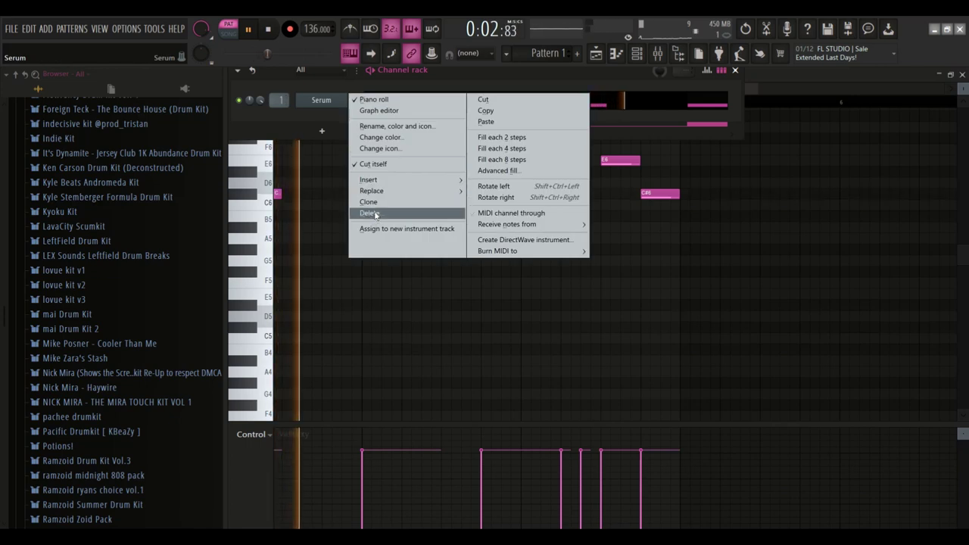
left_click(397, 202)
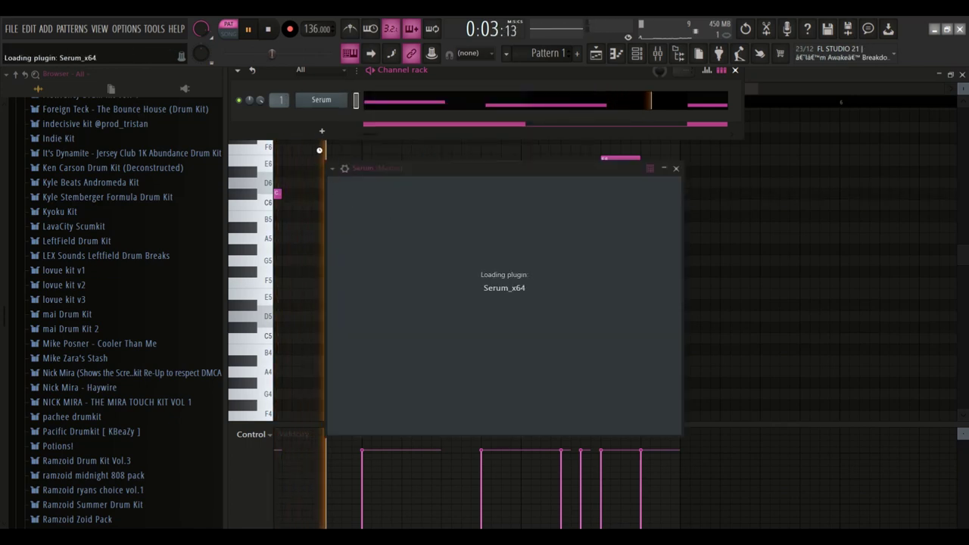
left_click(322, 119)
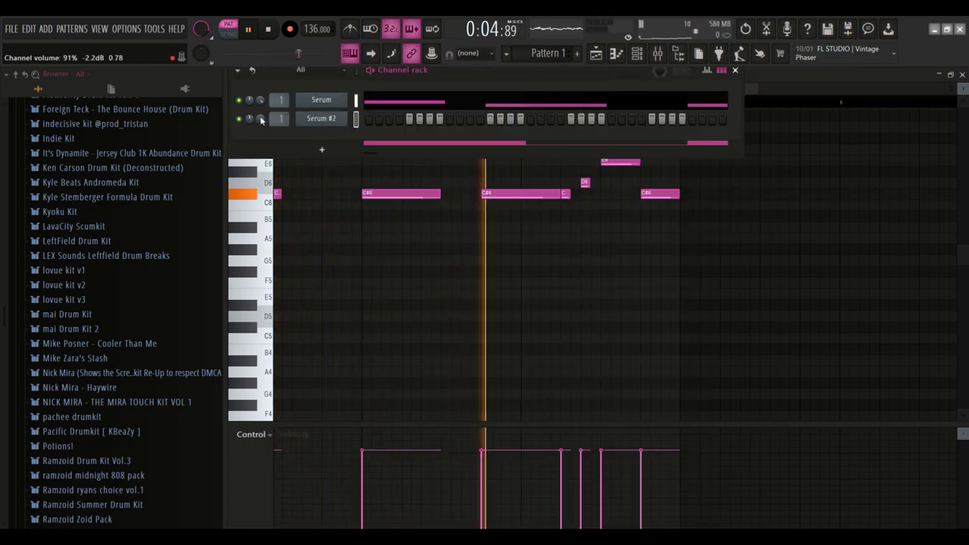
left_click(356, 102)
key("ctrl+c")
left_click(356, 119)
key("ctrl+v")
Solo Serum #2, stop playback and open its notes in the piano roll.
right_click(239, 119)
left_click(242, 120)
key("space")
double_click(368, 119)
scroll(401, 117, "down", 3)
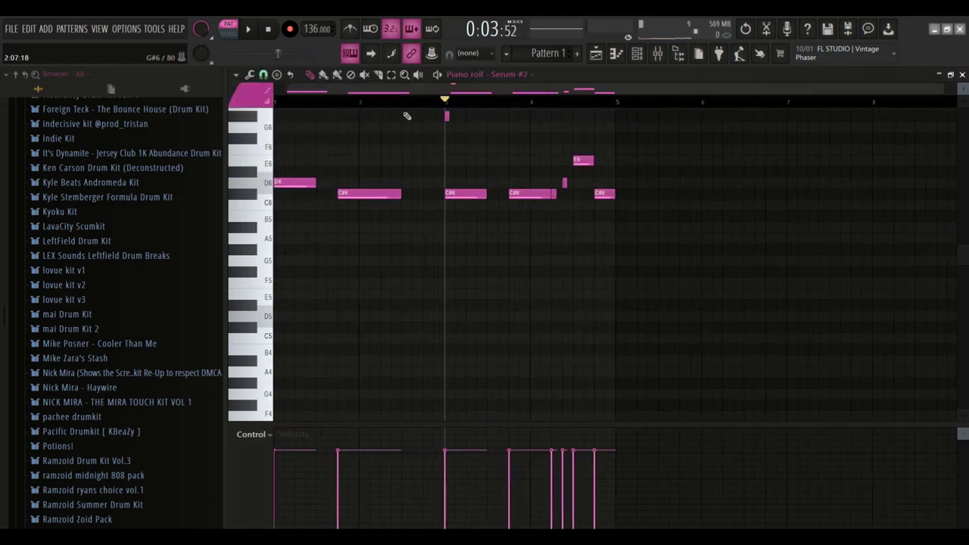
Layer an A6 note above the D6 and G#6 notes above the three main C#6 notes in Serum #2.
scroll(290, 187, "up", 2)
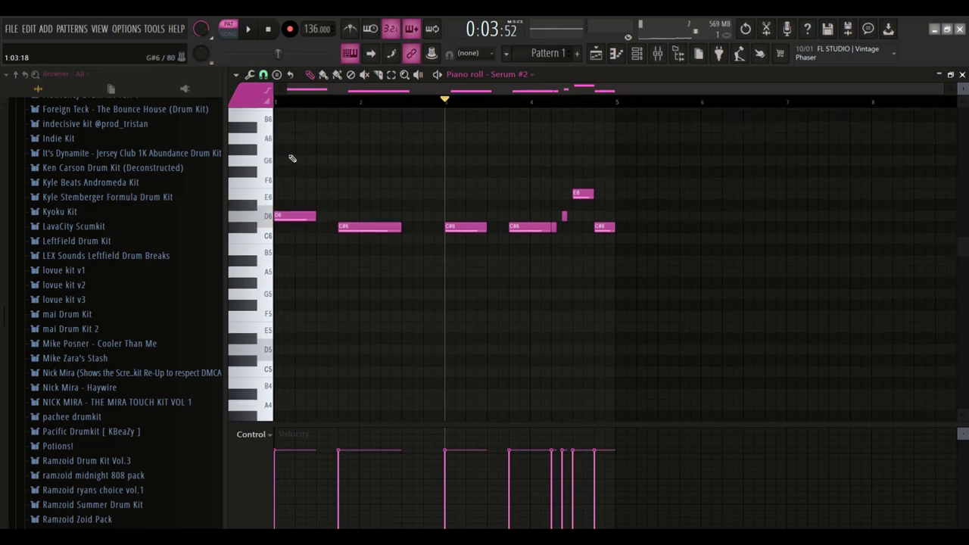
left_click_drag(293, 156, 249, 135)
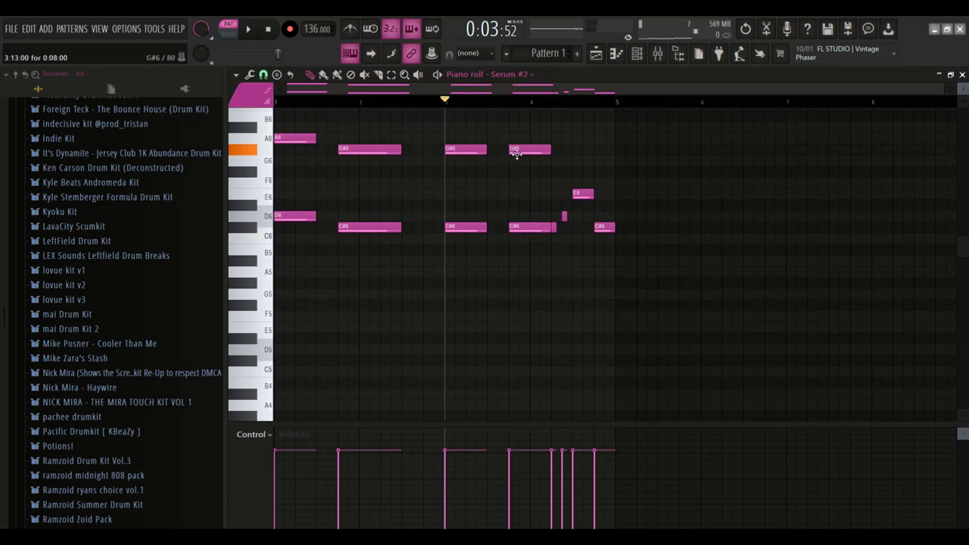
scroll(575, 182, "up", 3)
Delete the short run at the end of the Serum #2 pattern and lengthen its last C#6 and G#6 pair.
left_click_drag(552, 189, 612, 230)
key("Delete")
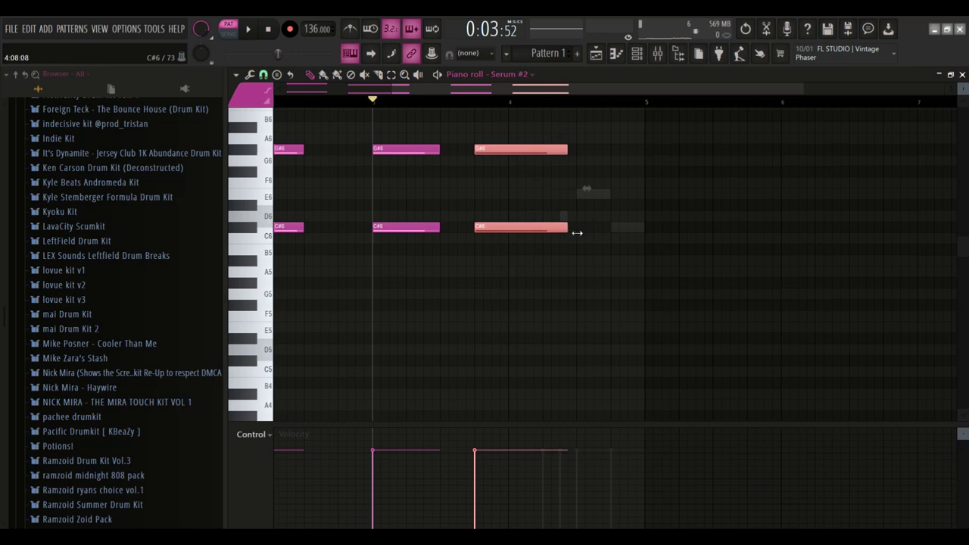
scroll(373, 101, "down", 2)
left_click(376, 103)
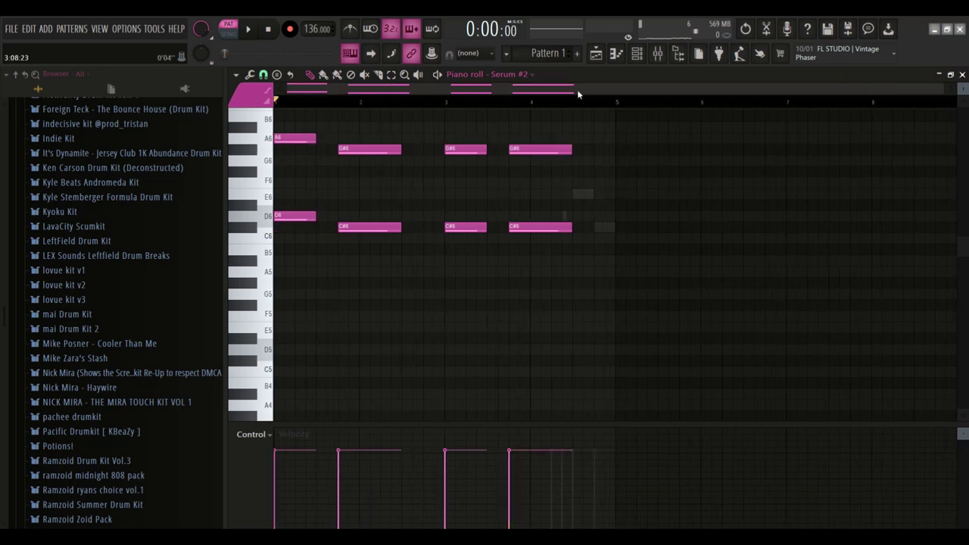
Open Serum #2 and try the Brass presets SoHigh, LayersOfLiquid and Hacked! on the pattern.
left_click(641, 57)
left_click(320, 121)
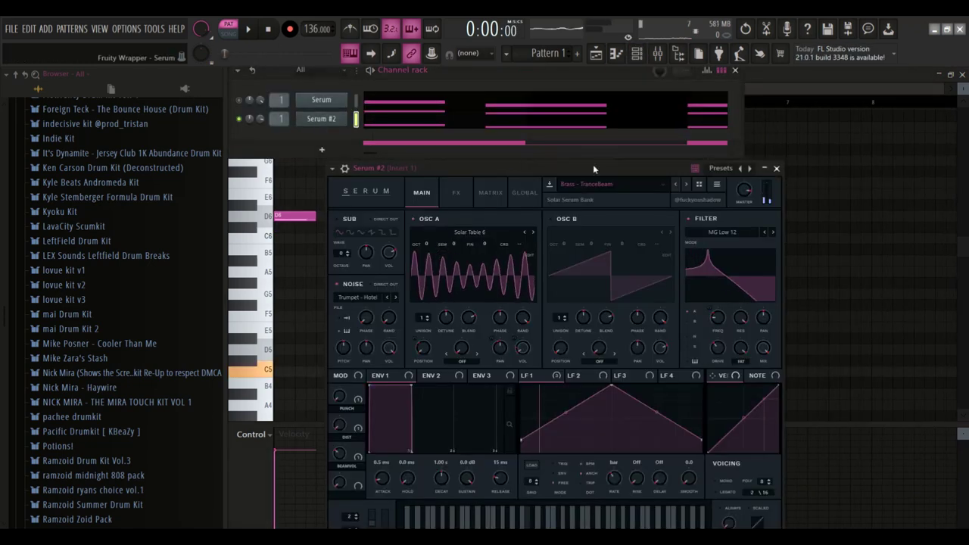
left_click(675, 186)
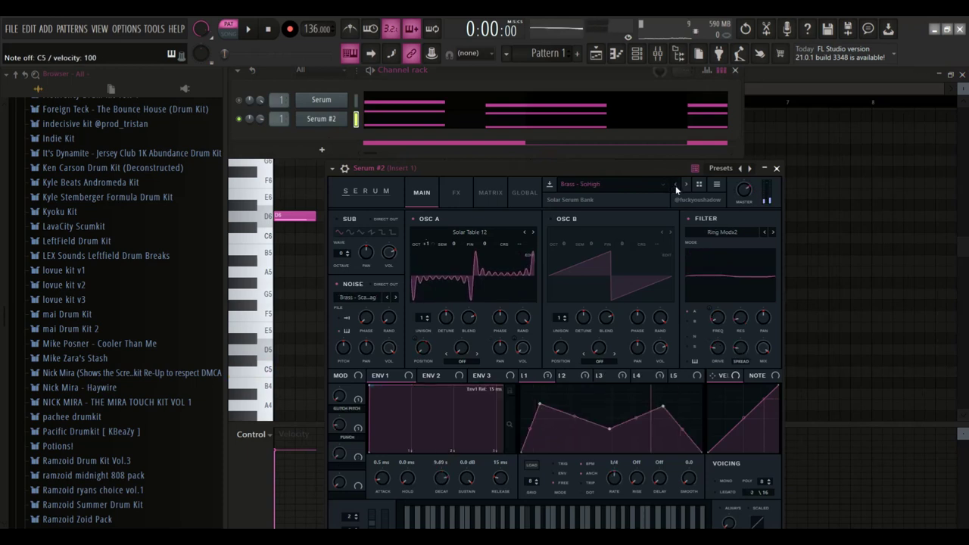
left_click(675, 187)
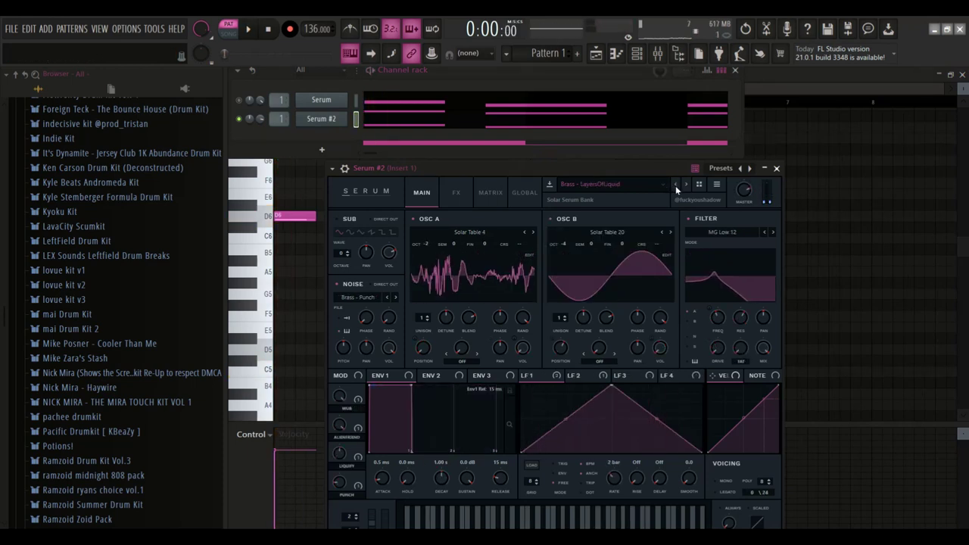
left_click(675, 186)
key("space")
Load the Synth - ShoutoutZipLocker preset from the Solar Serum Bank in the UNDERGROUND user presets.
left_click(564, 189)
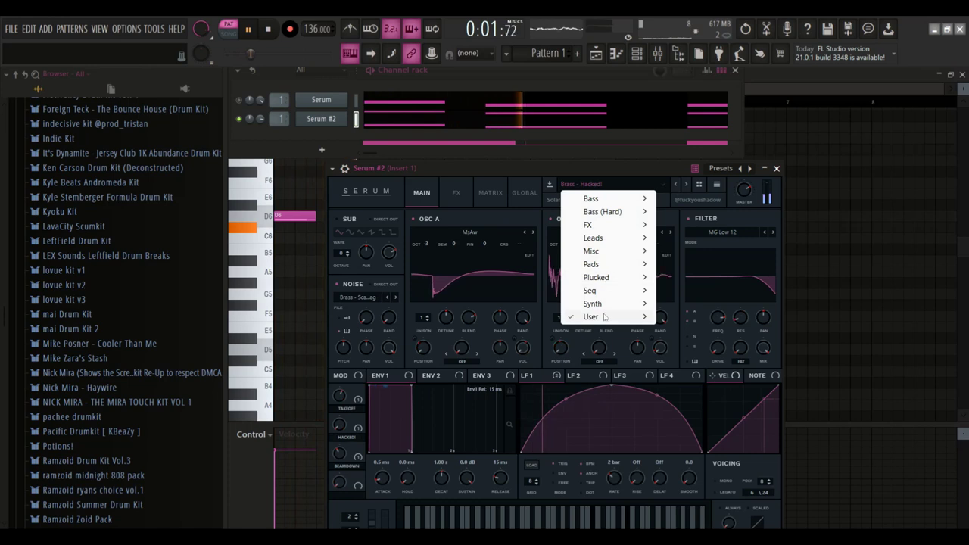
mouse_move(605, 316)
mouse_move(698, 382)
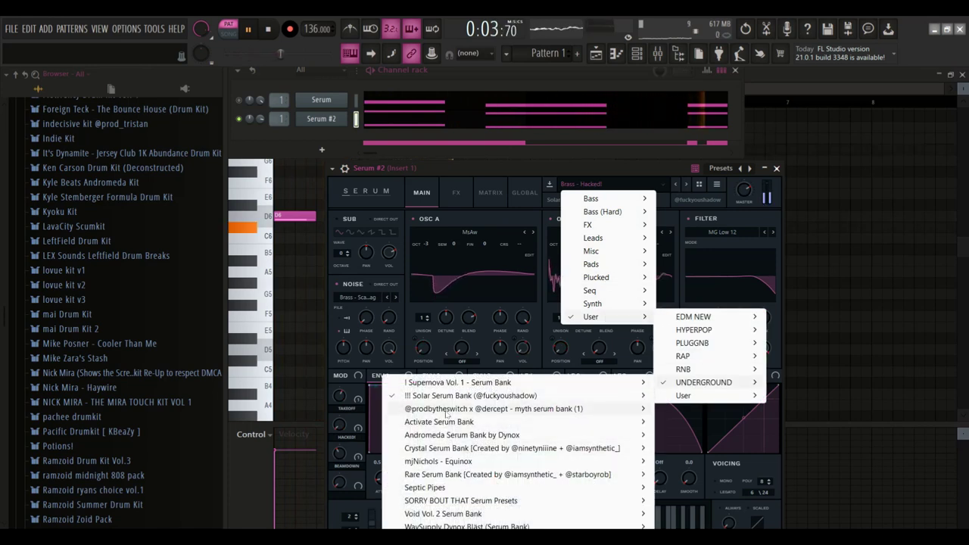
mouse_move(470, 395)
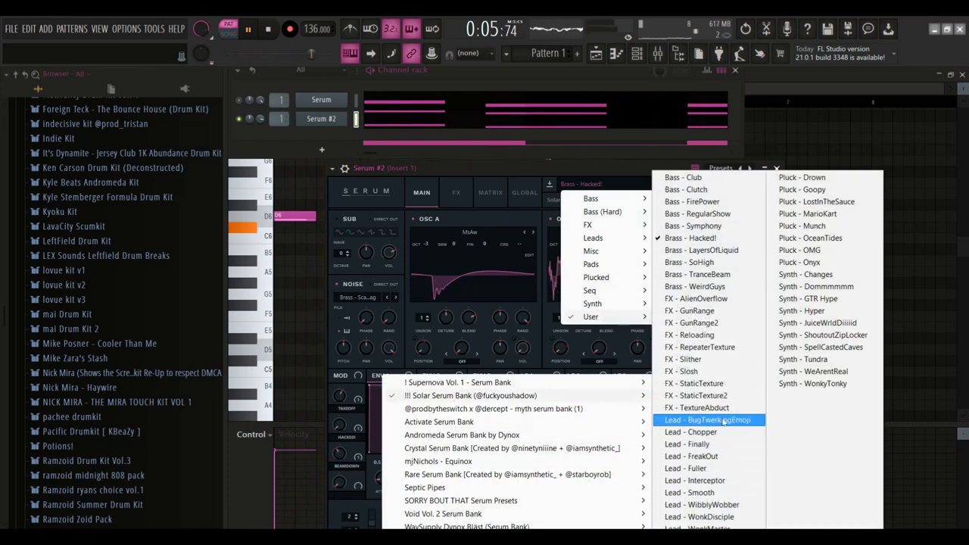
left_click(821, 335)
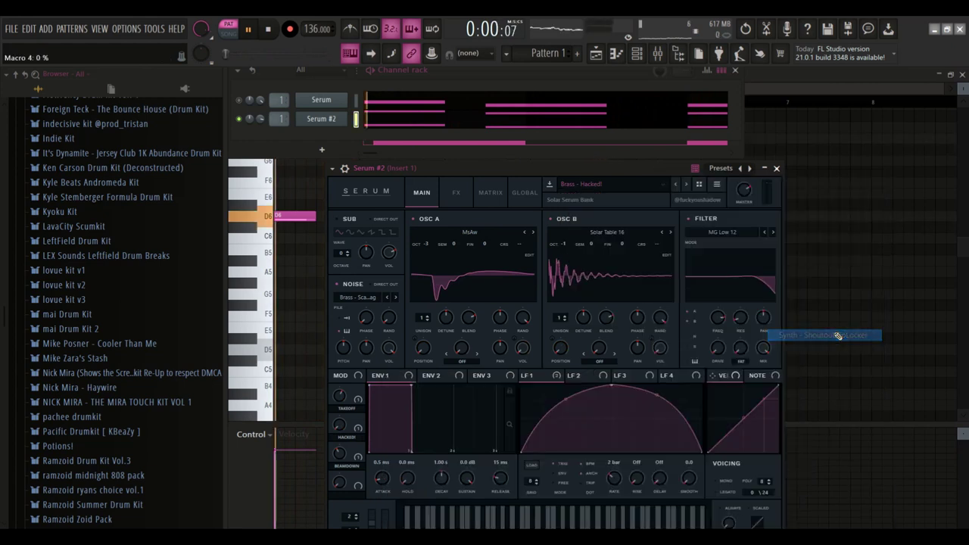
Step back through the Solar bank's Synth presets to Synth - Changes, auditioning them against the pattern.
left_click(675, 185)
key("space")
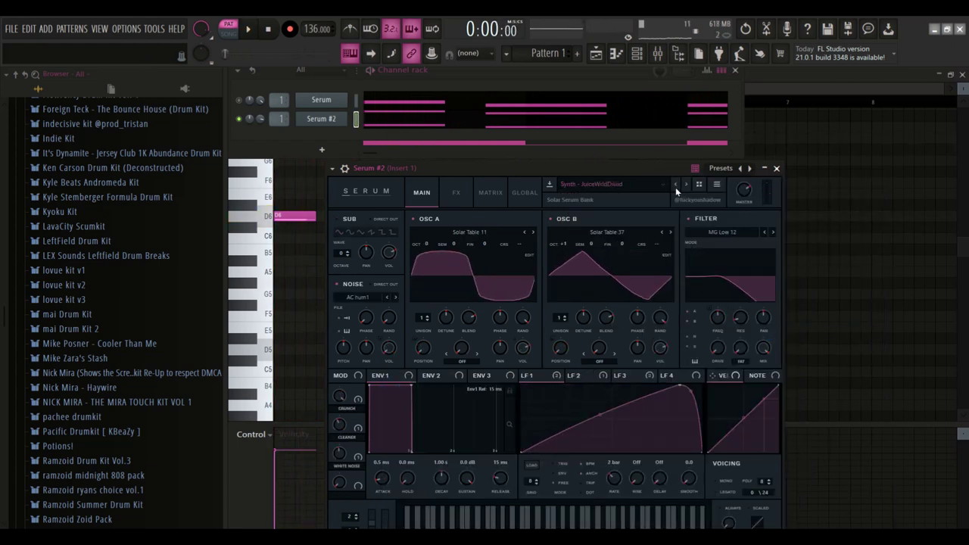
left_click(676, 187)
key("space")
left_click(697, 344)
key("space")
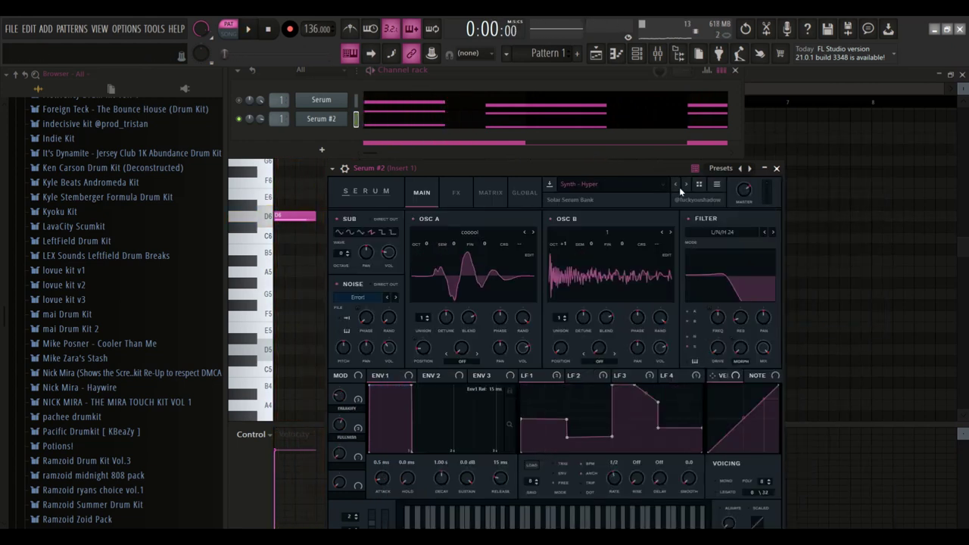
left_click(679, 187)
key("space")
key("space")
left_click(688, 341)
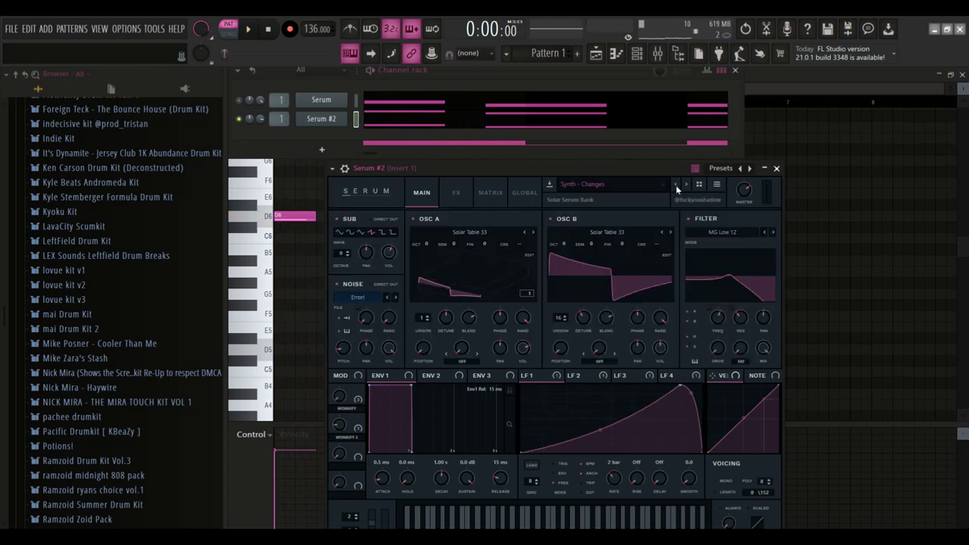
Step back through the Pluck presets while auditioning them and settle on Pluck - Munch for Serum #2.
left_click(676, 187)
key("space")
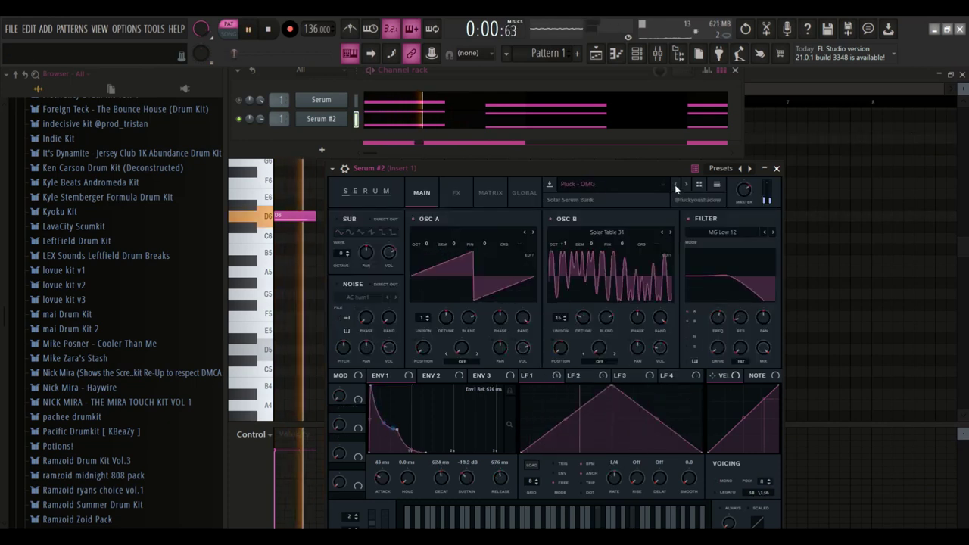
left_click(676, 187)
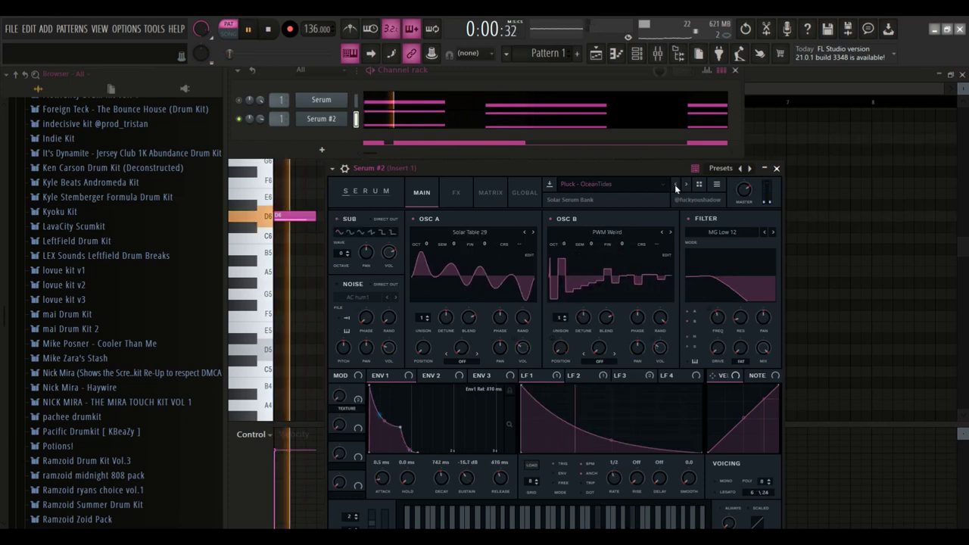
left_click(677, 188)
key("space")
Transpose all Serum #2 notes down two octaves in the piano roll and select them all.
left_click(508, 126)
key("ctrl+Down")
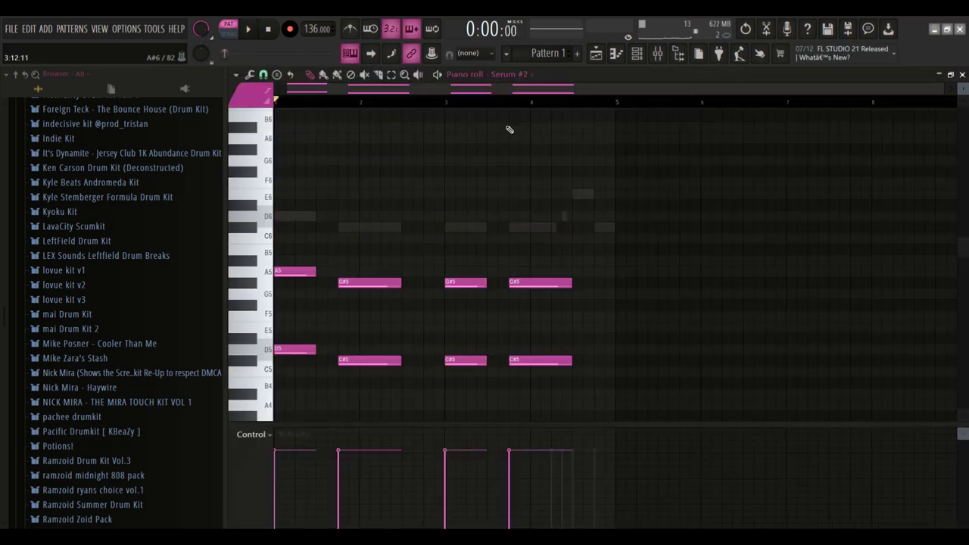
key("ctrl+Down")
key("ctrl+a")
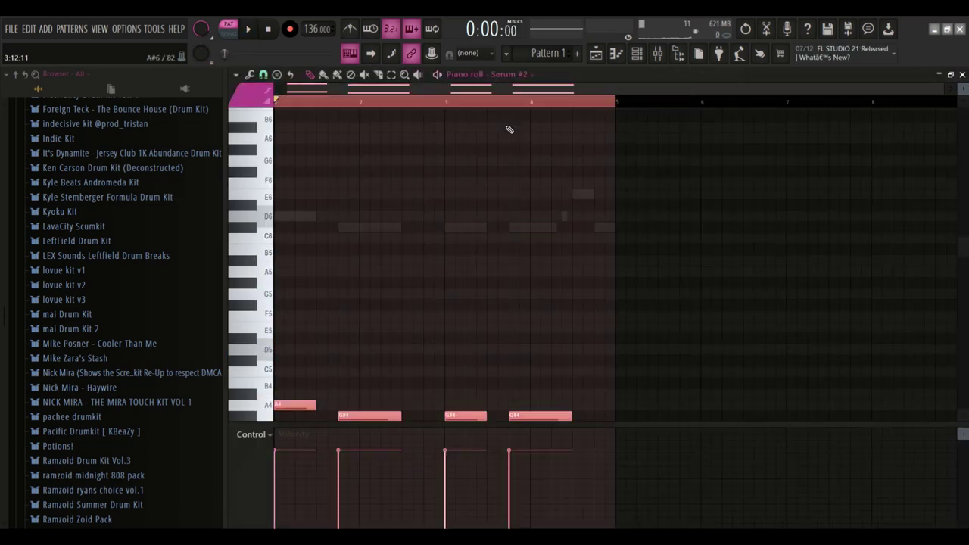
scroll(484, 144, "down", 4)
key("ctrl+v")
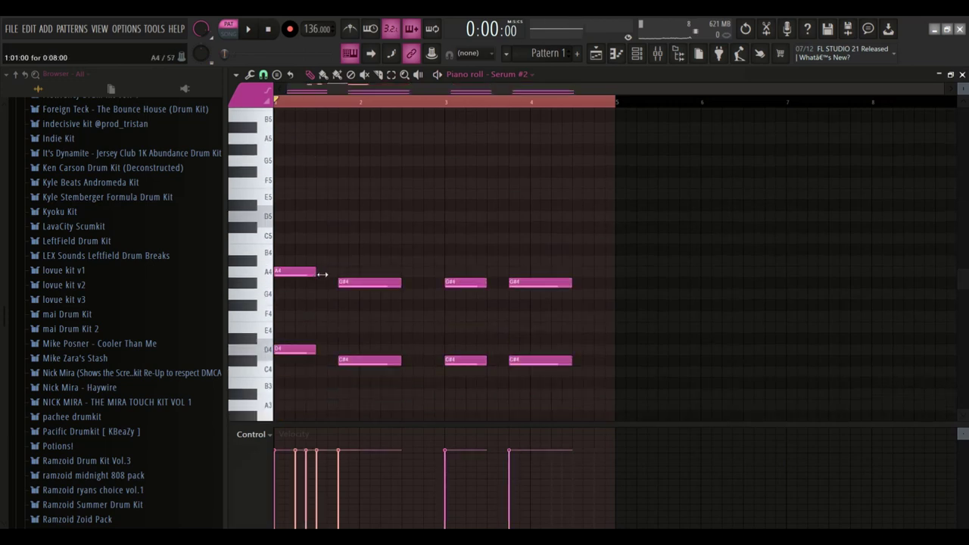
scroll(323, 257, "down", 3)
key("ctrl+z")
Duplicate the Serum #2 notes one octave higher to layer the chords, play them back and clear the selection.
scroll(309, 233, "up", 1)
left_click_drag(307, 250, 208, 244)
key("ctrl+Up")
key("space")
scroll(432, 240, "up", 3)
key("ctrl+d")
Turn off the Delay and Reverb effects in Serum #2.
left_click(636, 55)
left_click(330, 119)
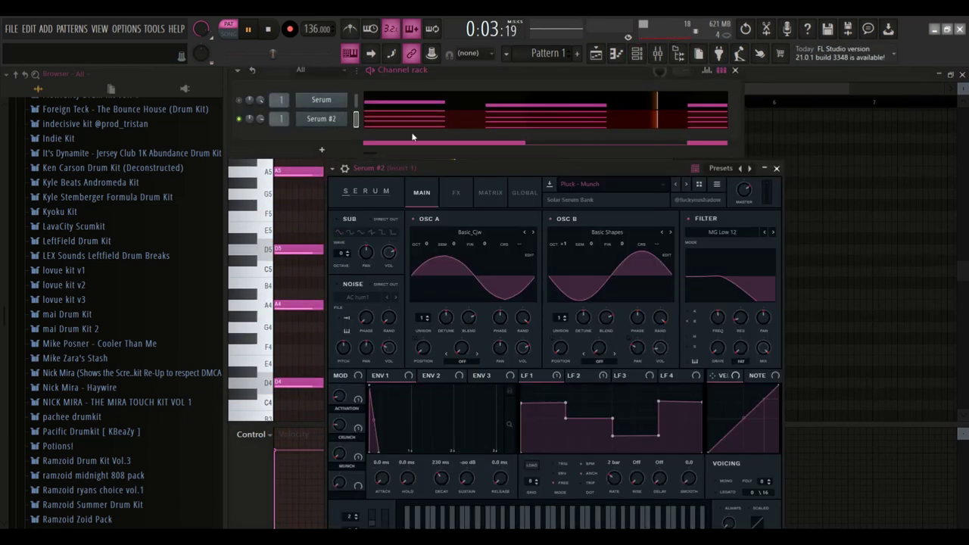
left_click(457, 192)
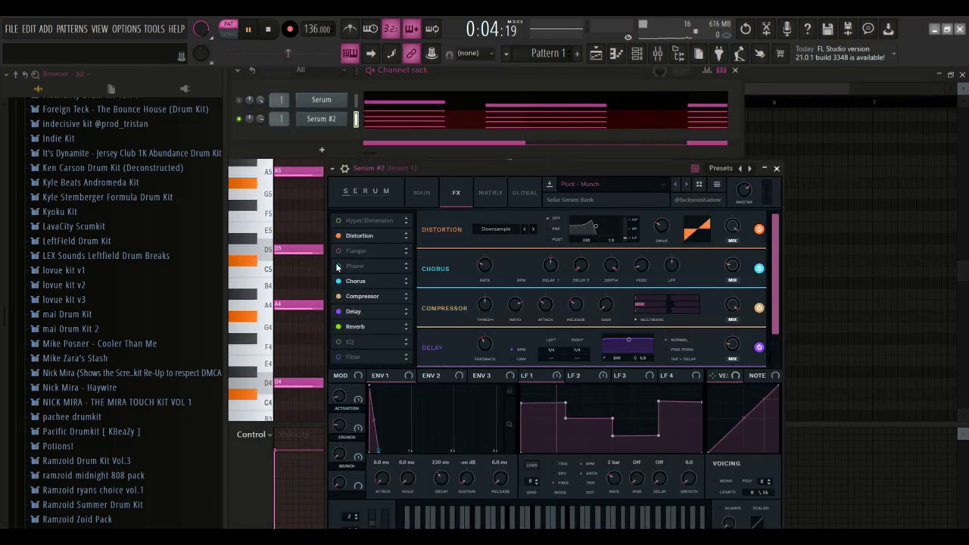
left_click(350, 311)
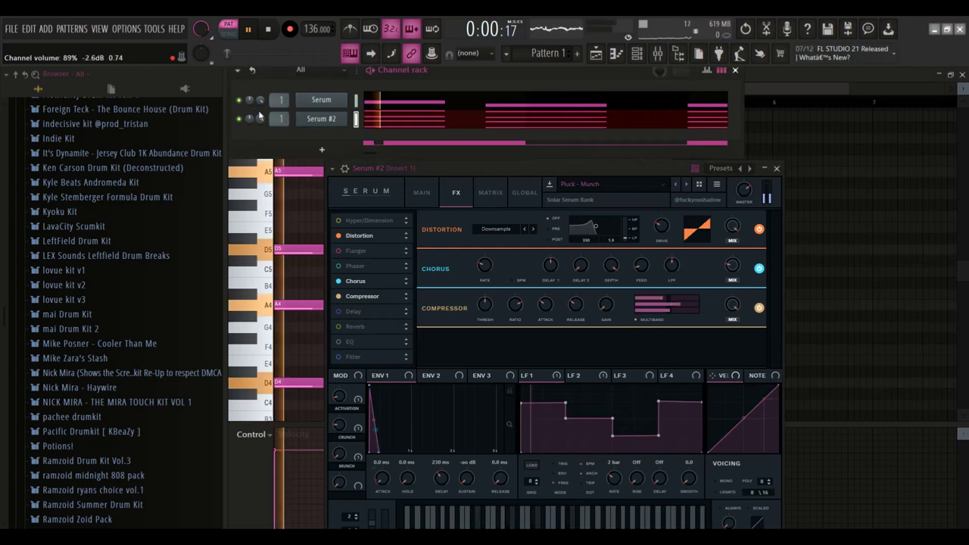
Solo Serum #2 again and route it to mixer track 2.
right_click(237, 119)
left_click(254, 126)
left_click_drag(283, 119, 282, 123)
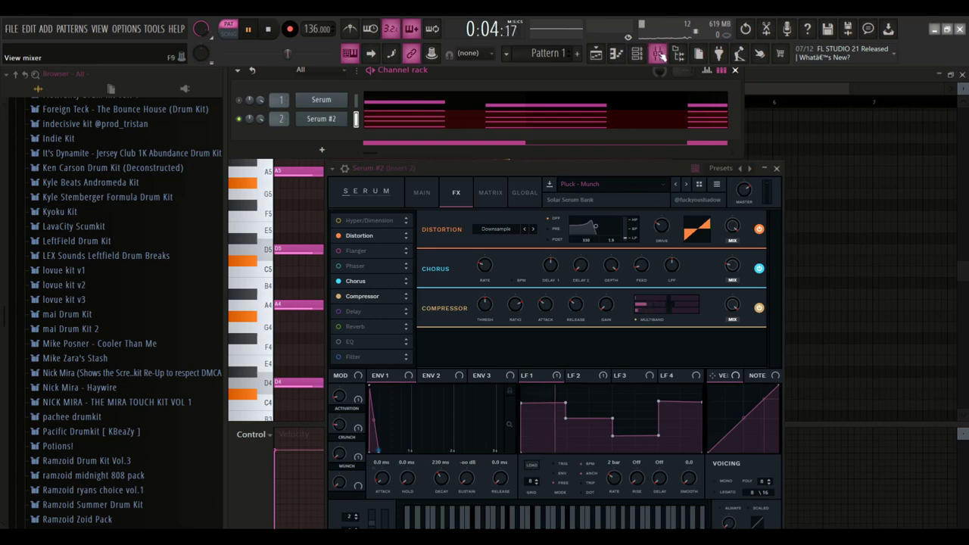
Add Fruity Parametric EQ 2 to the first effect slot of mixer insert 1.
double_click(281, 119)
left_click(834, 362)
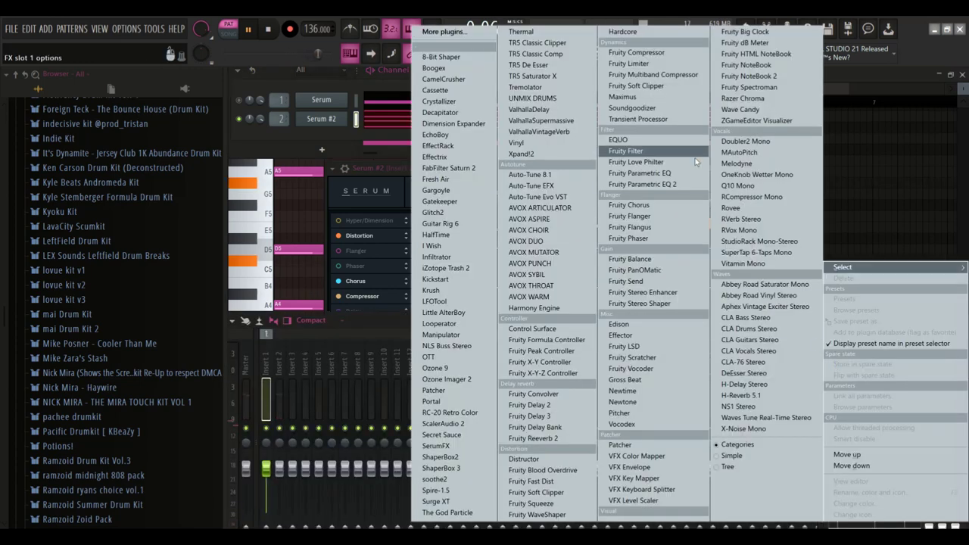
left_click(651, 184)
Turn the insert 1 EQ's first band into a high-pass filter with its cutoff at about 197 Hz.
right_click(359, 227)
left_click(382, 267)
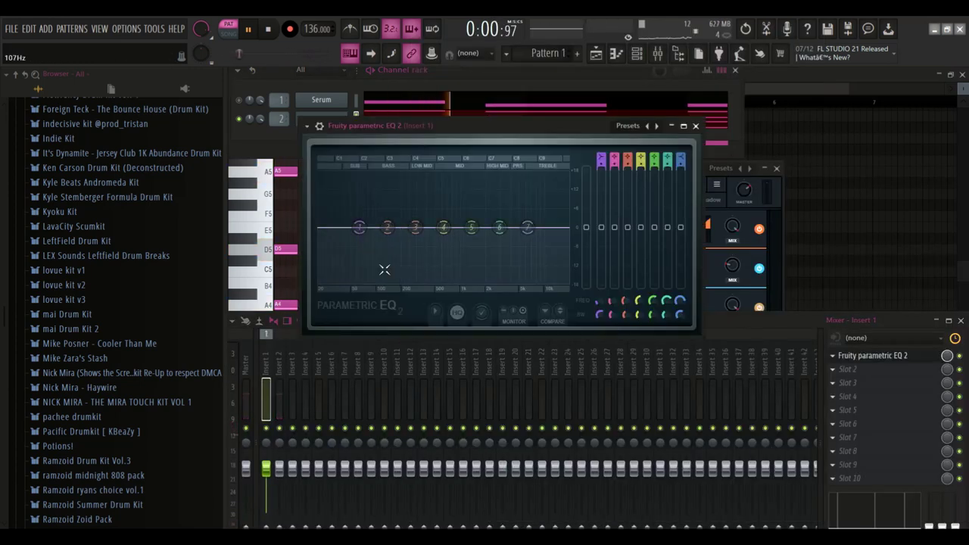
right_click(359, 227)
mouse_move(383, 262)
left_click(425, 292)
right_click(359, 227)
left_click(409, 278)
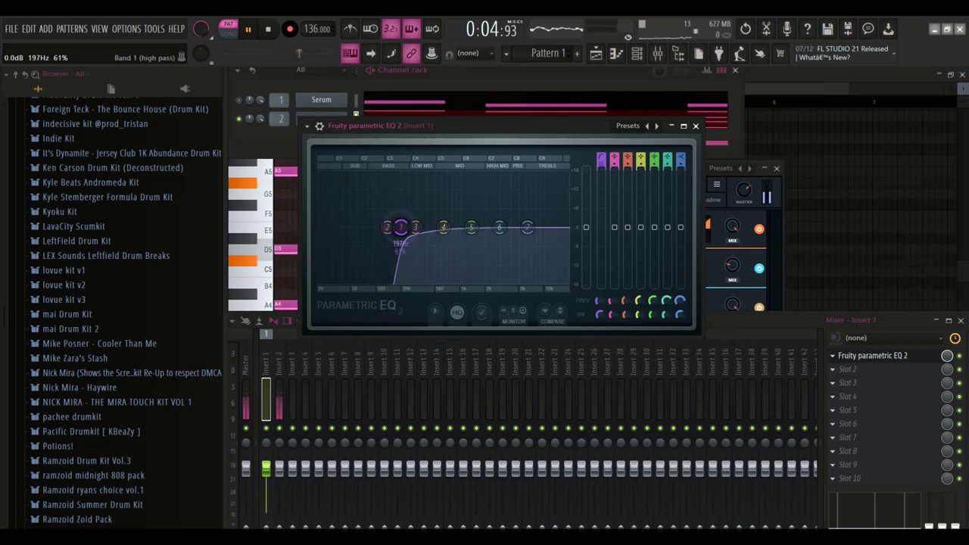
Copy the insert 1 mixer track state, including its EQ, onto insert 2.
right_click(271, 363)
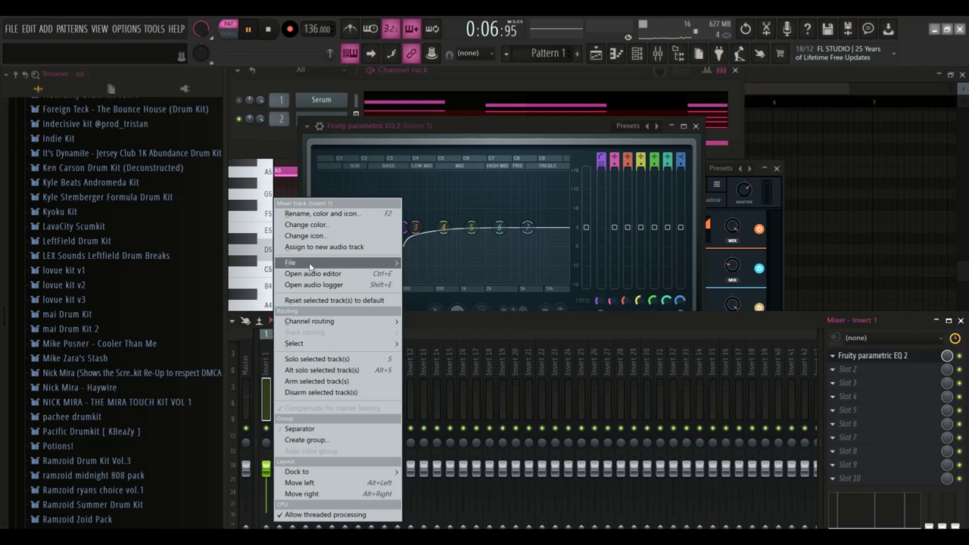
mouse_move(310, 265)
left_click_drag(447, 47, 283, 363)
Add Portal to insert 2 ahead of the EQ, load its ACCELERATION preset and close the plugin window.
left_click(849, 370)
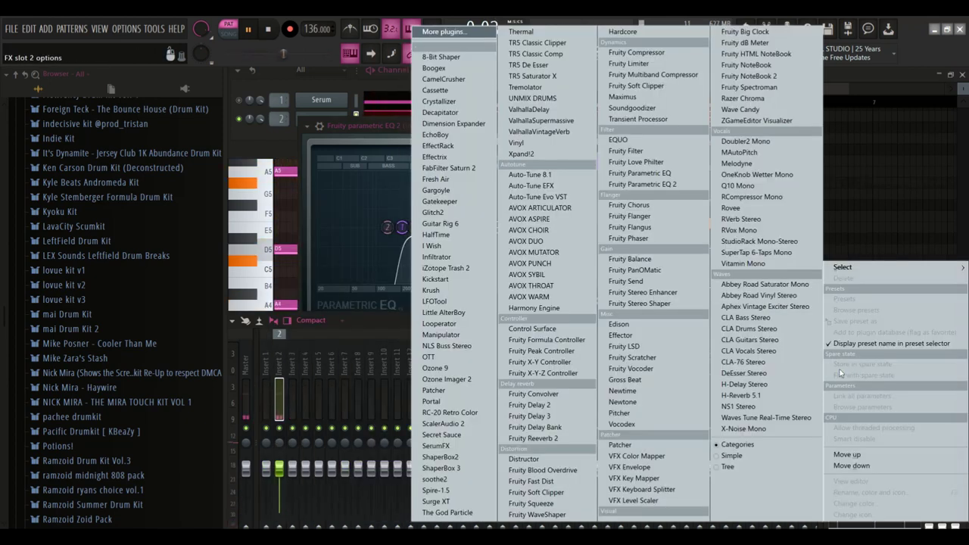
left_click(432, 401)
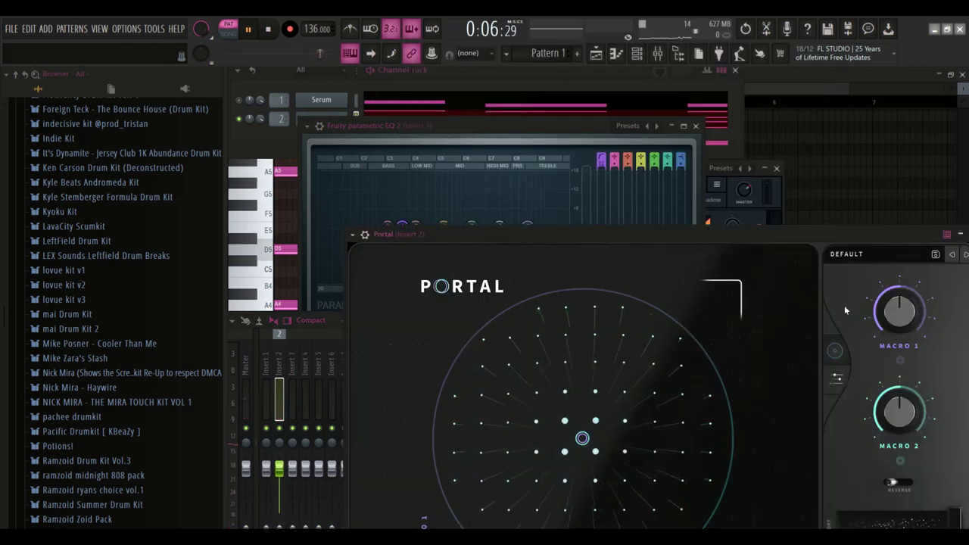
left_click(842, 254)
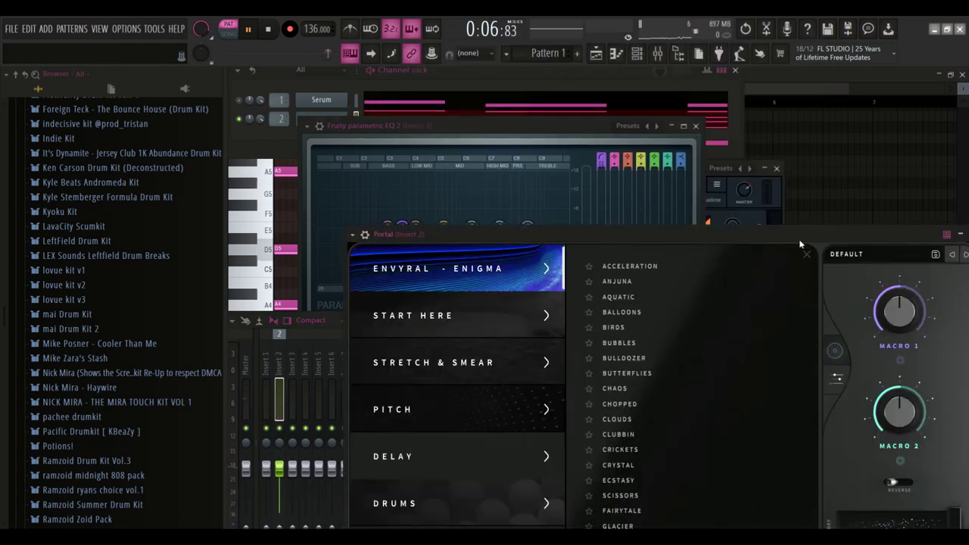
left_click(640, 268)
left_click_drag(633, 238, 411, 247)
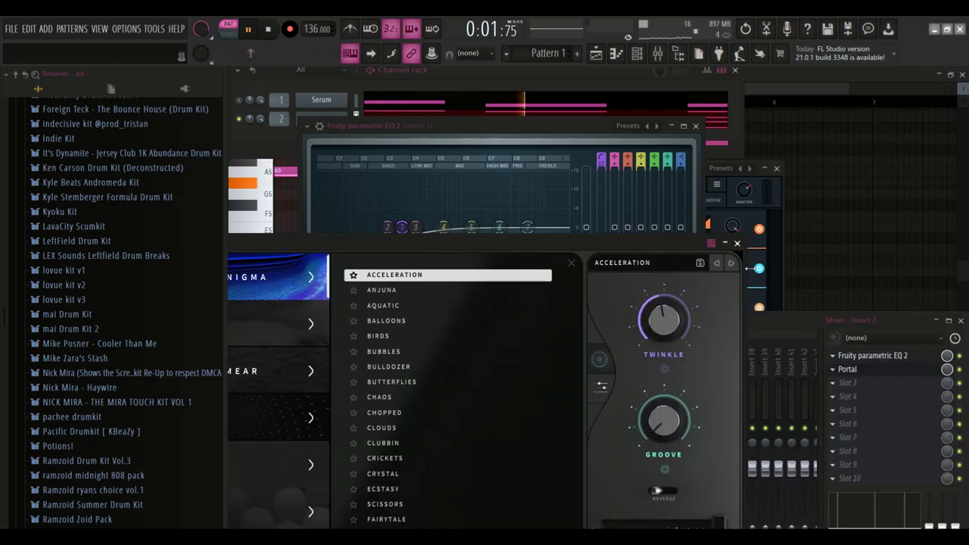
left_click(750, 243)
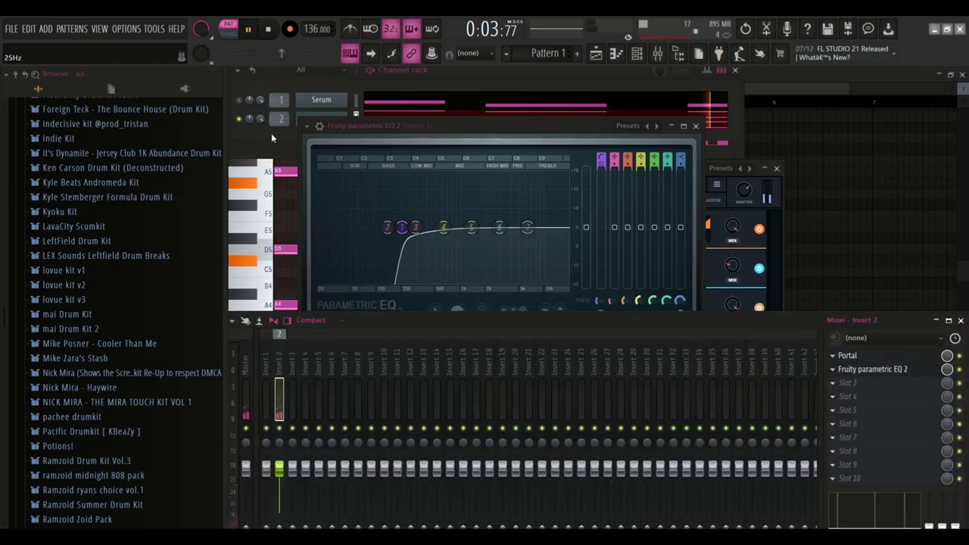
Replace the Serum #2 sound with the Synth - Snorlax preset from the Septic Pipes bank.
left_click(301, 122)
left_click(324, 118)
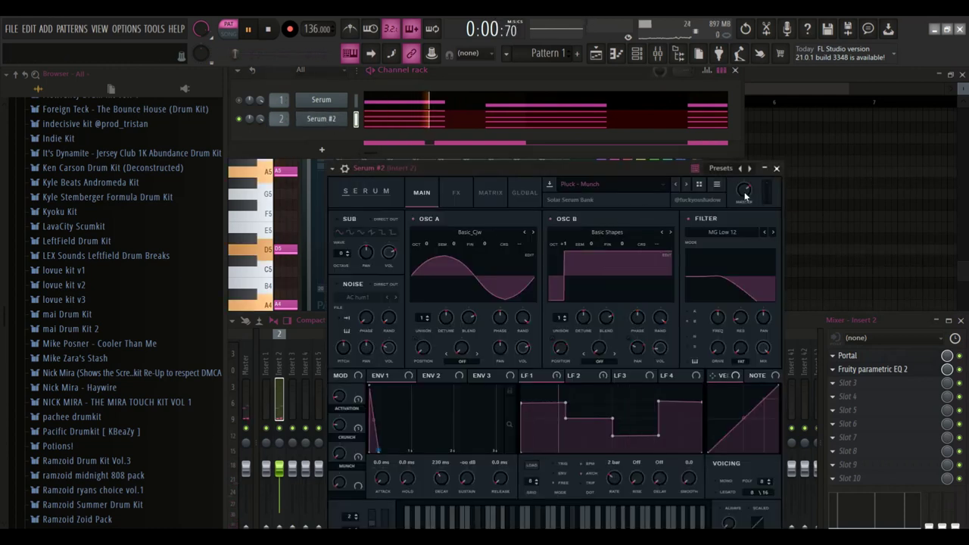
left_click(576, 185)
mouse_move(606, 316)
mouse_move(706, 344)
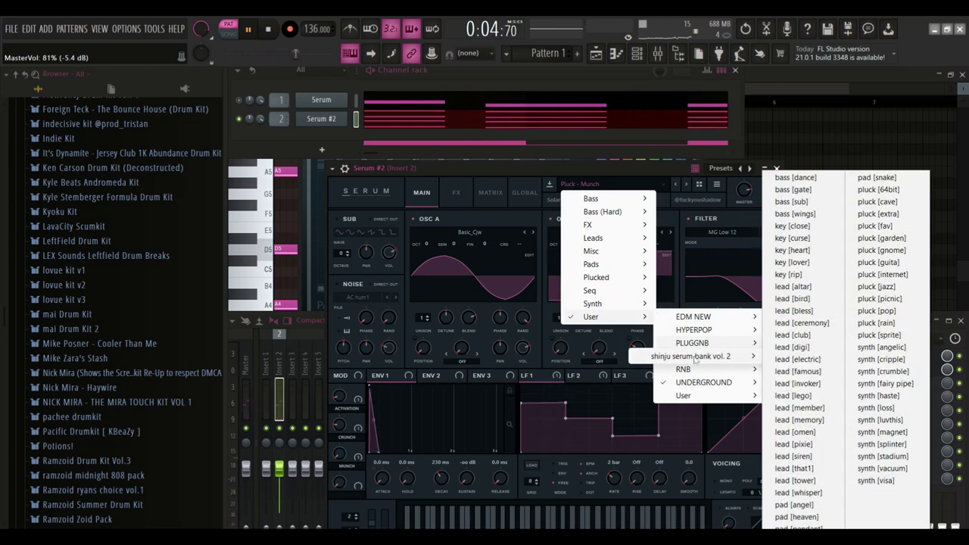
mouse_move(703, 382)
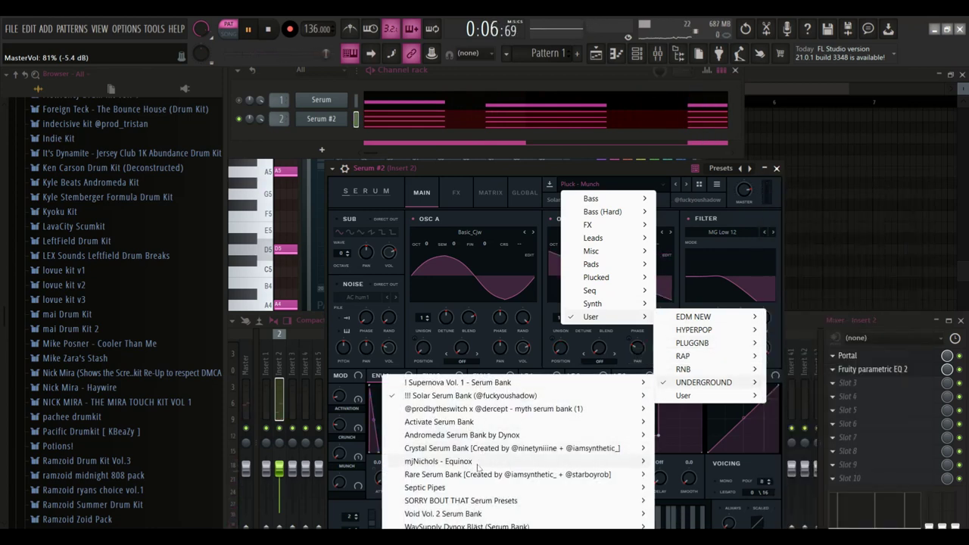
mouse_move(476, 485)
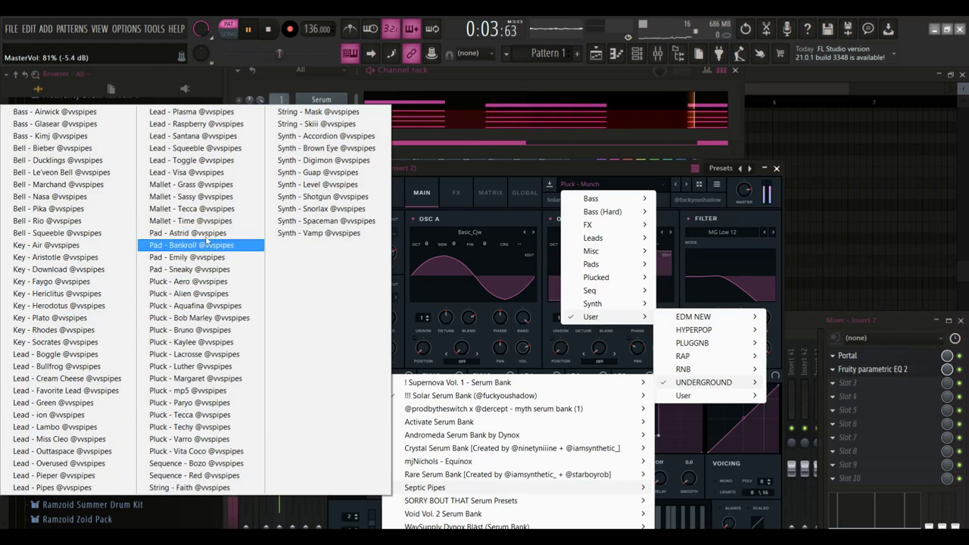
left_click(318, 232)
left_click(676, 185)
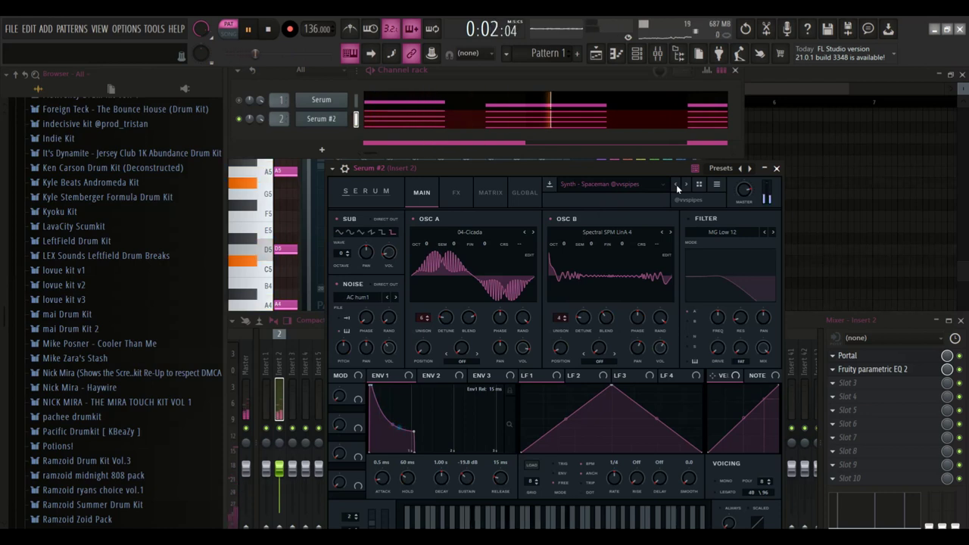
left_click(677, 187)
Turn off the Delay effect in Serum #2 and slightly lower its channel volume.
left_click(455, 193)
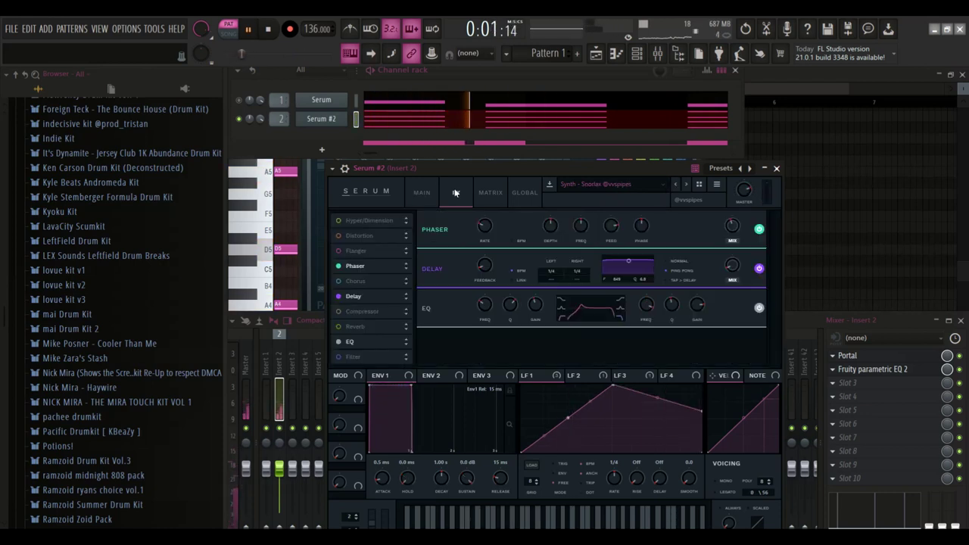
left_click(339, 296)
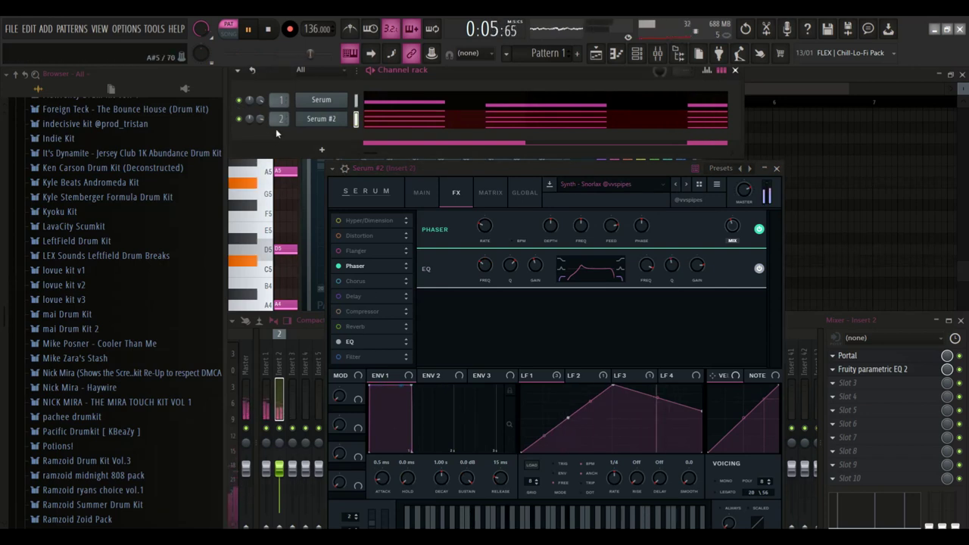
left_click_drag(260, 118, 260, 120)
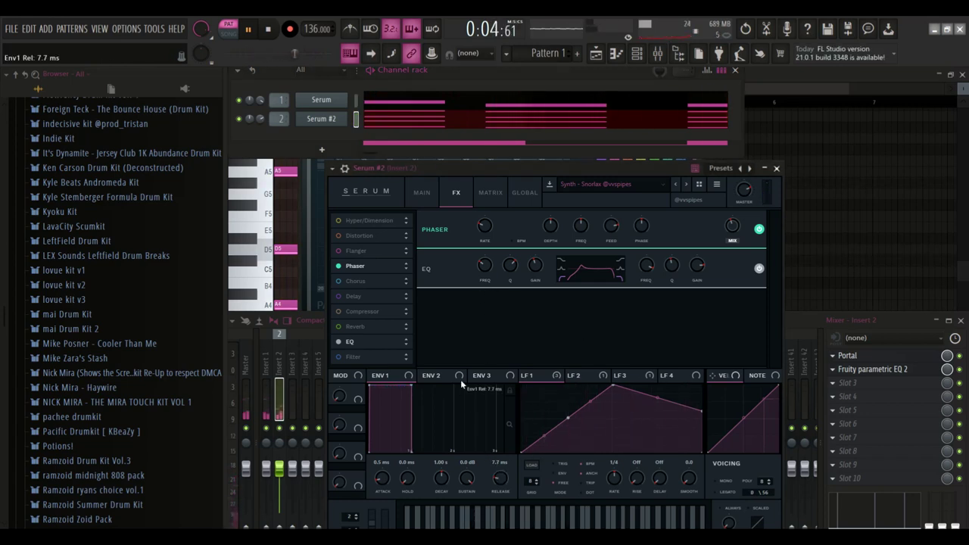
Shorten the Env 1 release in Serum #2 to 2.7 ms and close the plugin window.
left_click(415, 199)
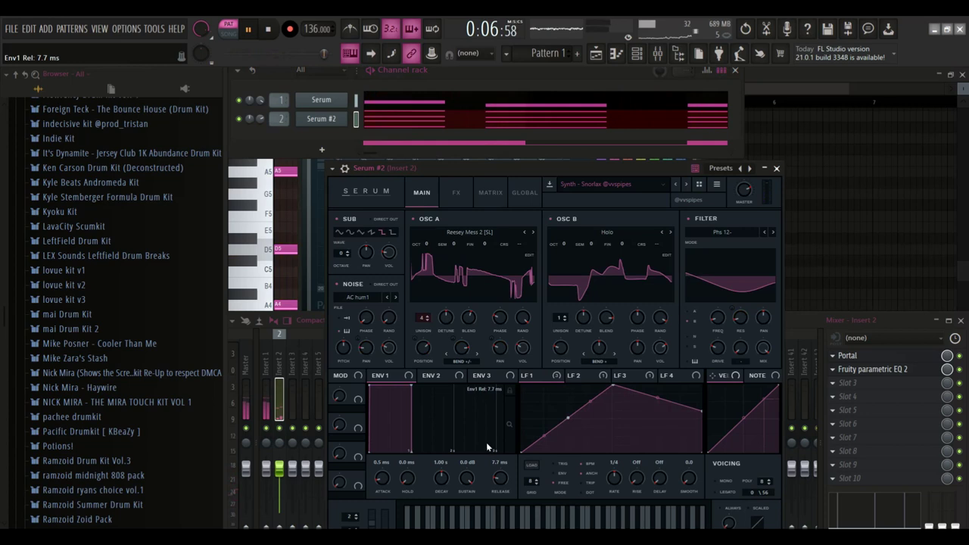
left_click_drag(500, 476, 501, 482)
double_click(501, 482)
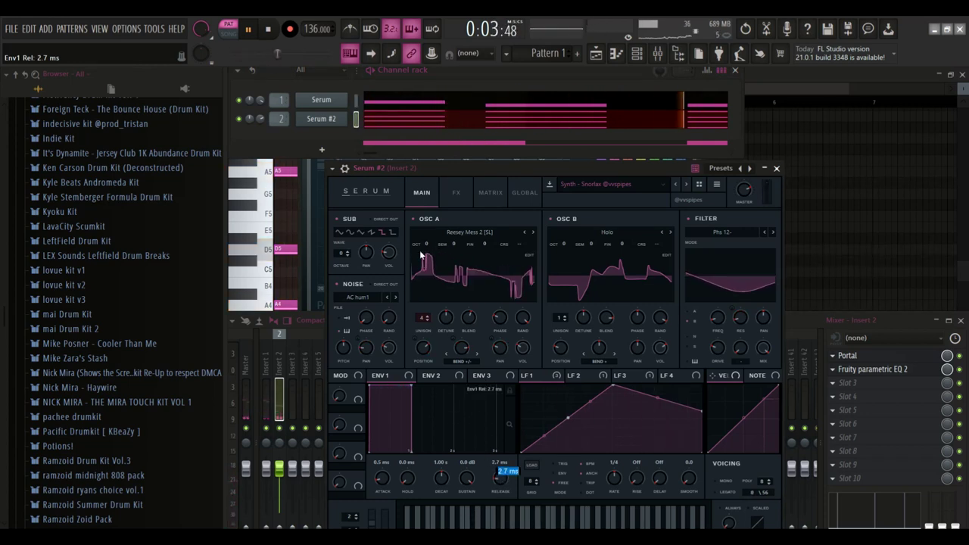
left_click(525, 193)
left_click(464, 192)
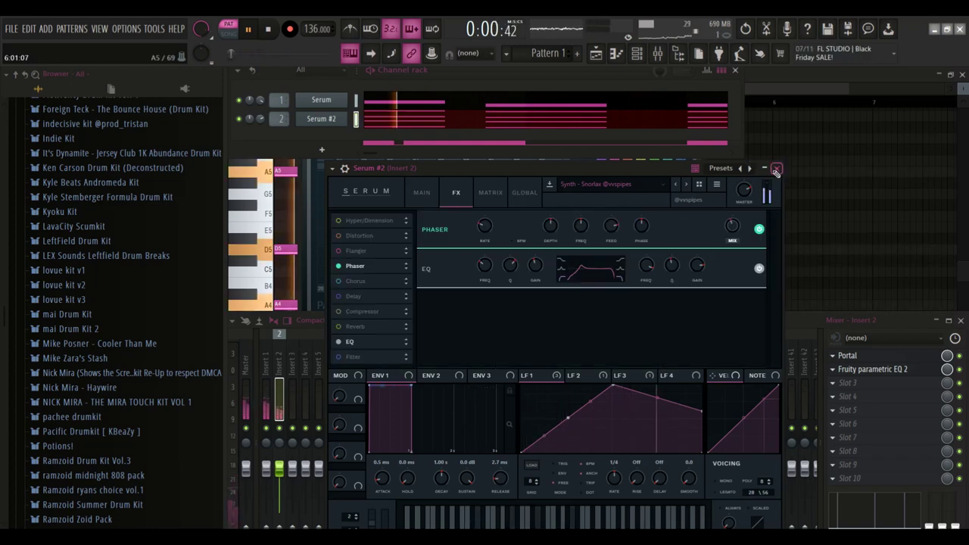
left_click(775, 169)
Add the yeat bell sample from the 1K Stash Kit percs folder as a new channel.
scroll(98, 269, "up", 15)
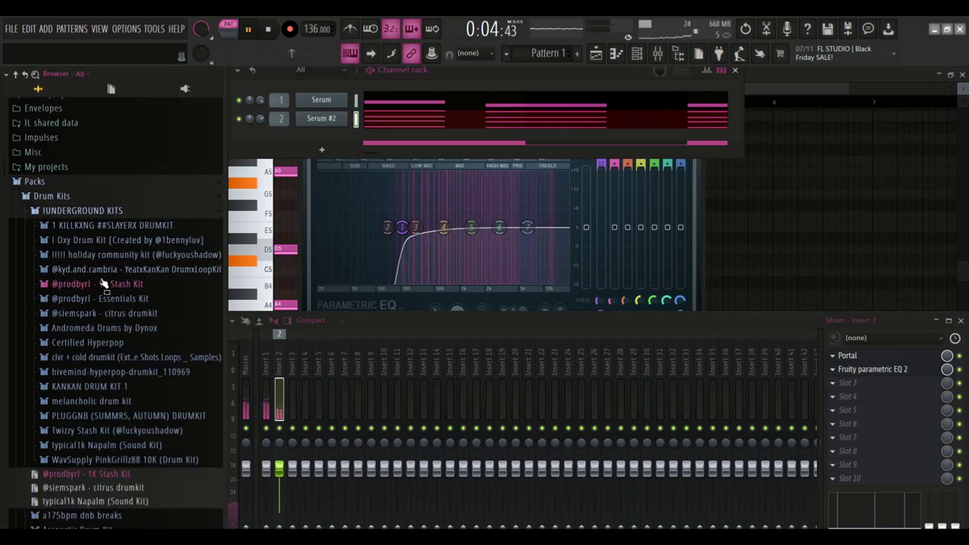
left_click(108, 287)
left_click(70, 386)
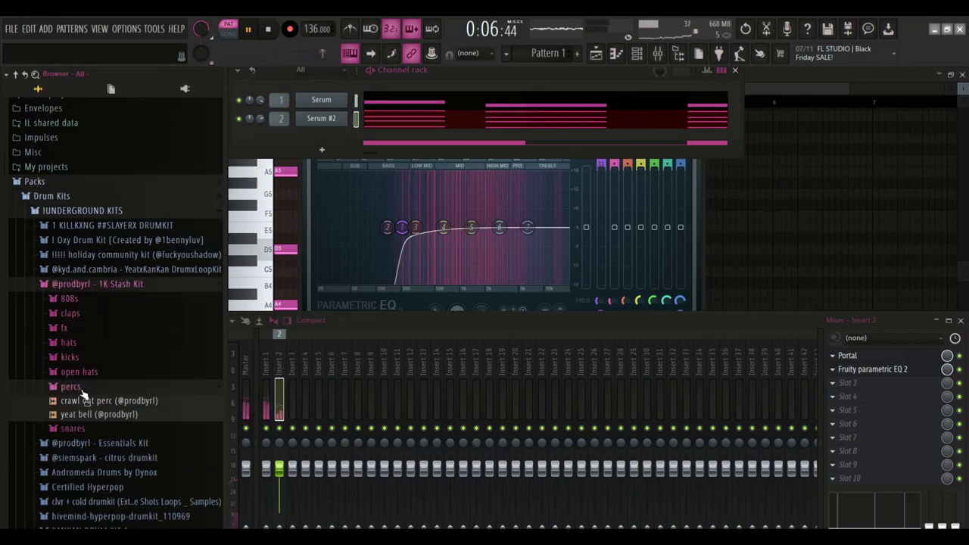
left_click_drag(90, 415, 316, 137)
Place a D4 note and three C#4 notes for the yeat bell in its piano roll, following the chord starts.
right_click(318, 137)
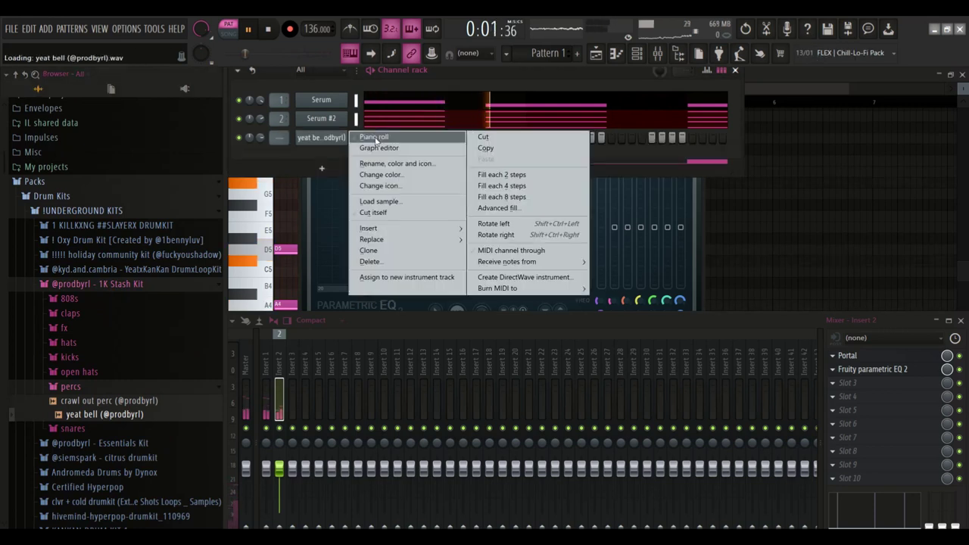
left_click(376, 137)
scroll(318, 197, "down", 3)
left_click(280, 215)
left_click(360, 227)
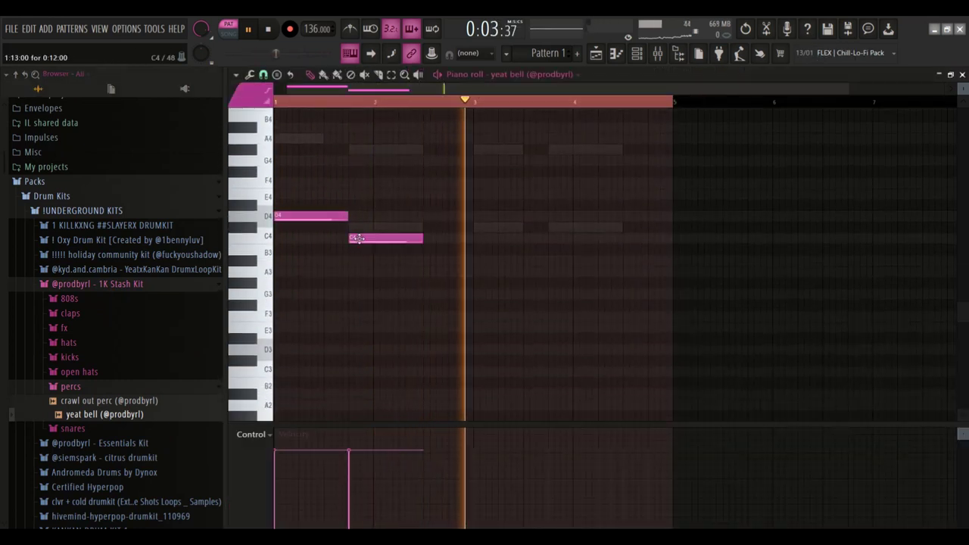
left_click(479, 228)
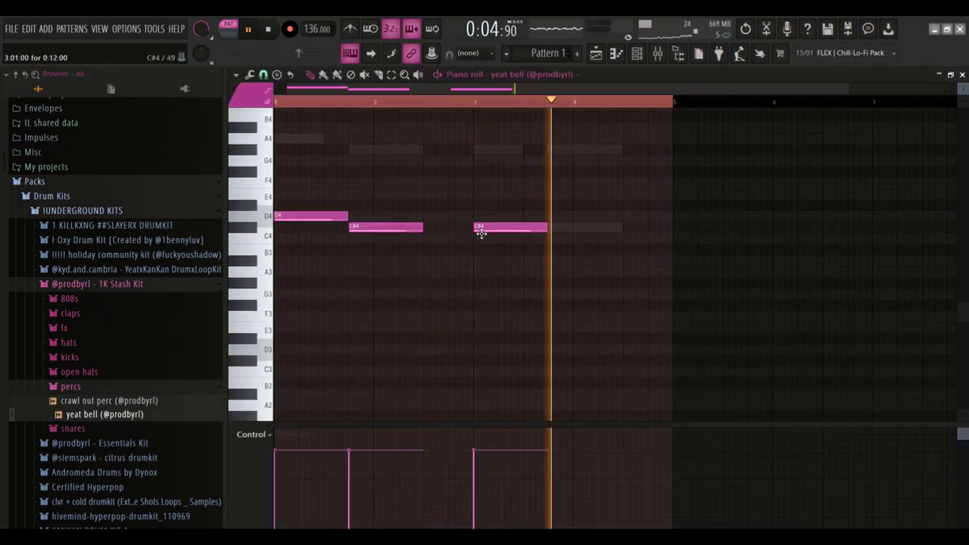
left_click(553, 227)
Trim the first and third bell notes to eight steps, extend the second to the third and the last to the pattern's end.
left_click_drag(541, 234, 522, 231)
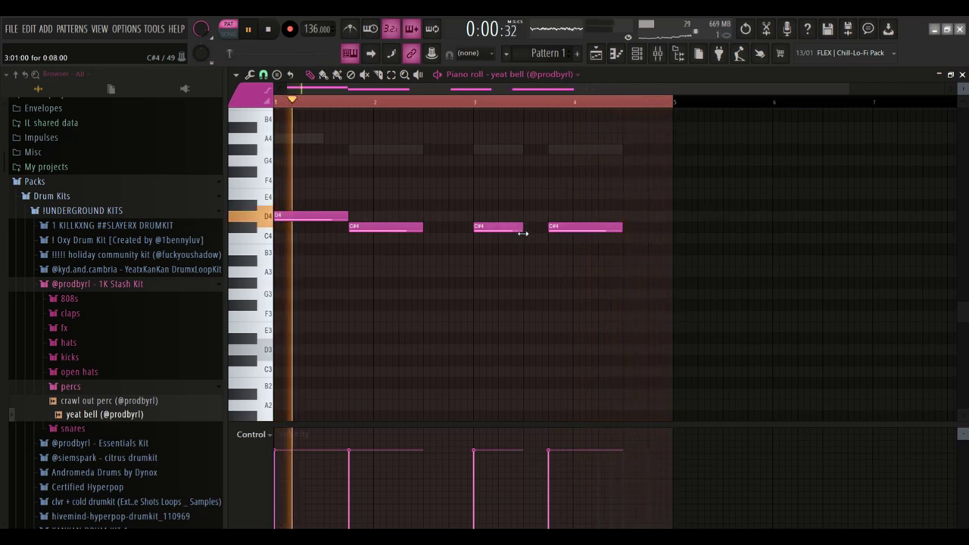
left_click_drag(347, 218, 324, 221)
left_click(335, 200)
right_click(345, 199)
left_click_drag(426, 229, 476, 231)
right_click(555, 231)
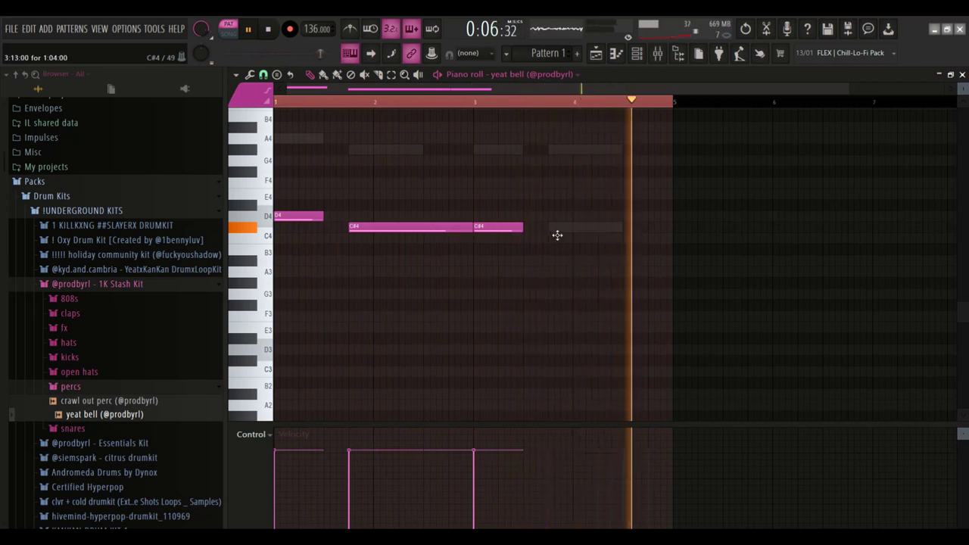
left_click(555, 232)
Give the yeat bell sampler a volume envelope with maximum hold and no release.
key("F6")
left_click(321, 137)
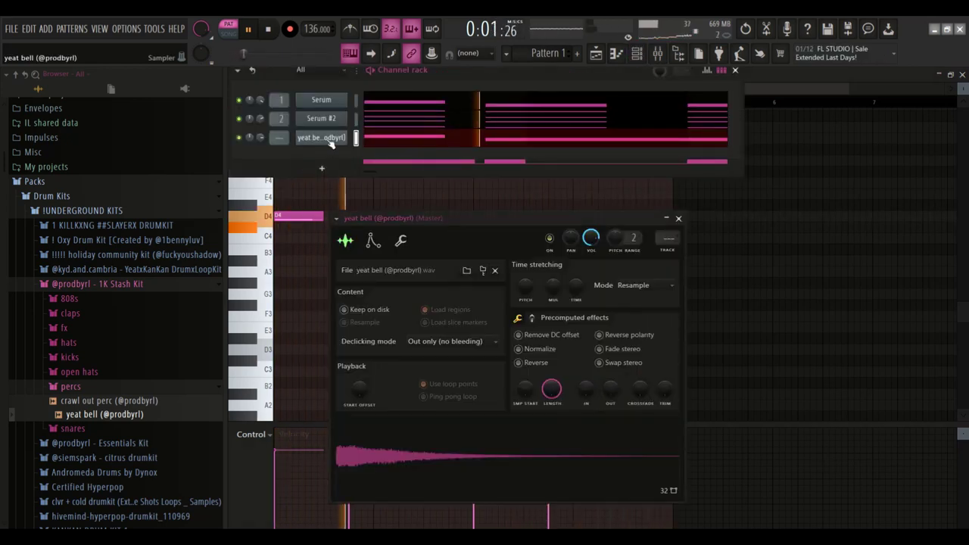
left_click(374, 240)
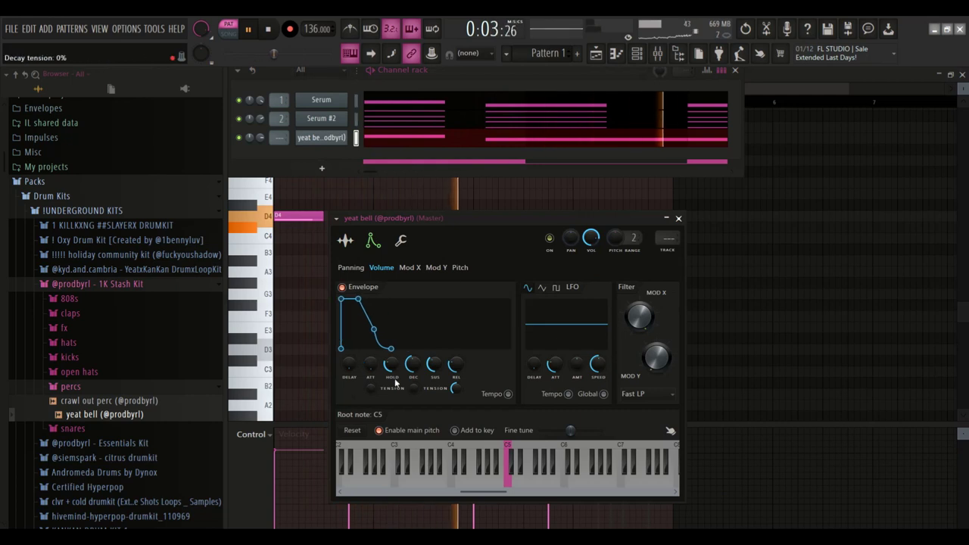
left_click_drag(393, 367, 395, 326)
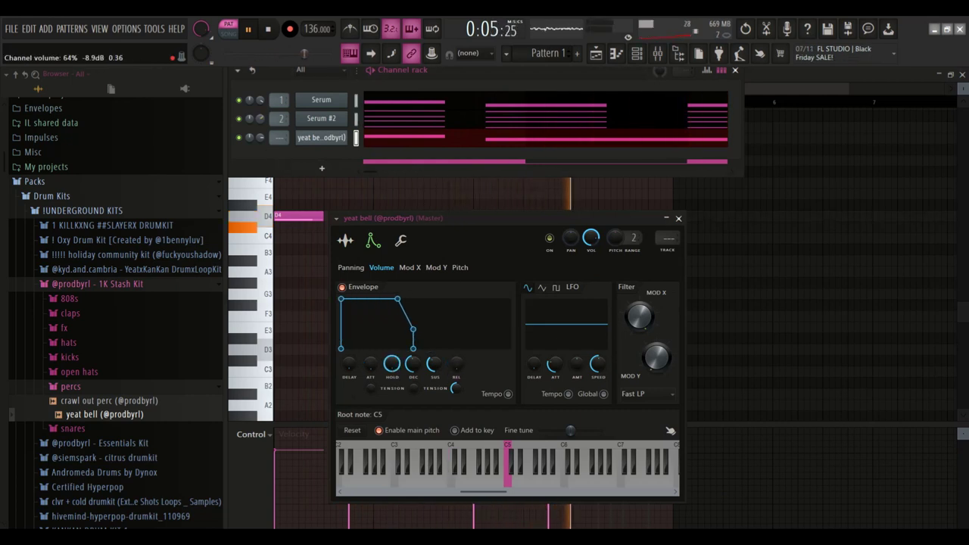
Add a third Serum channel, open its piano roll and stop playback.
left_click(324, 166)
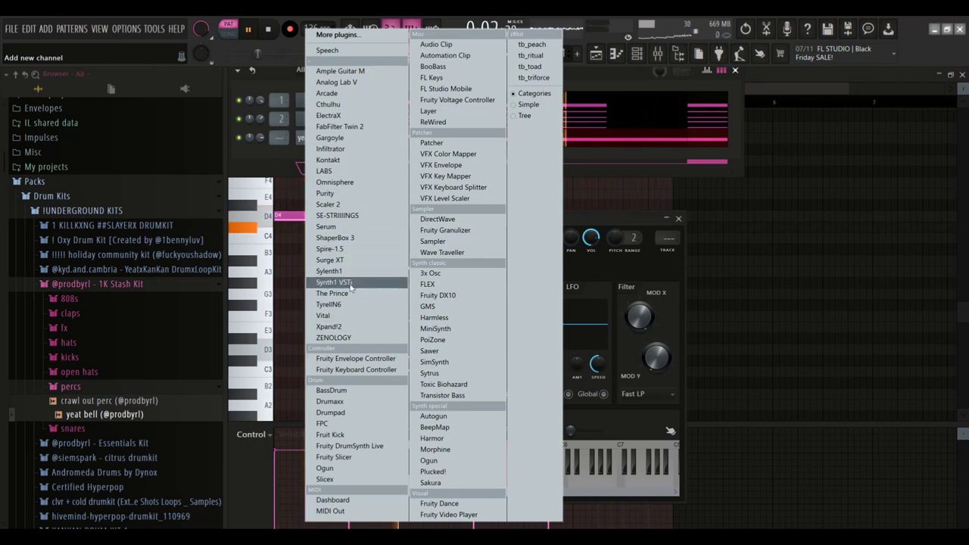
left_click(326, 227)
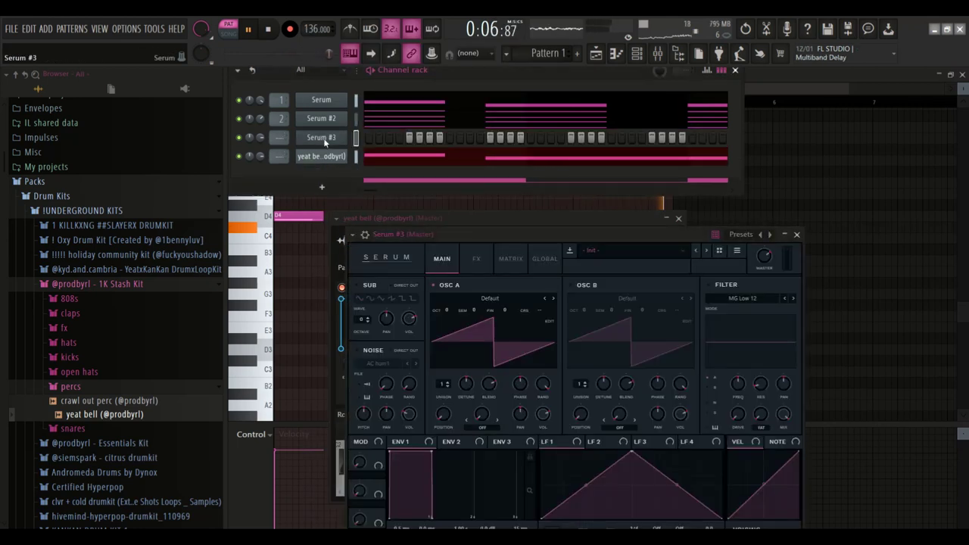
right_click(325, 142)
left_click(366, 139)
scroll(330, 165, "up", 9)
key("space")
scroll(335, 174, "up", 1)
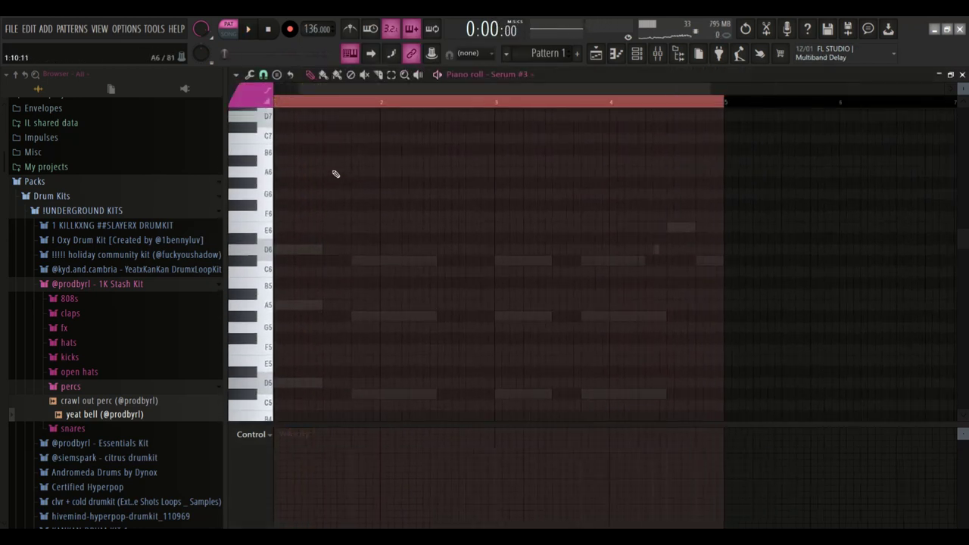
Place one-step A6 and G#6 notes in the Serum #3 piano roll, two steps apart, starting where the first chord ends.
left_click(336, 174)
scroll(343, 176, "up", 1)
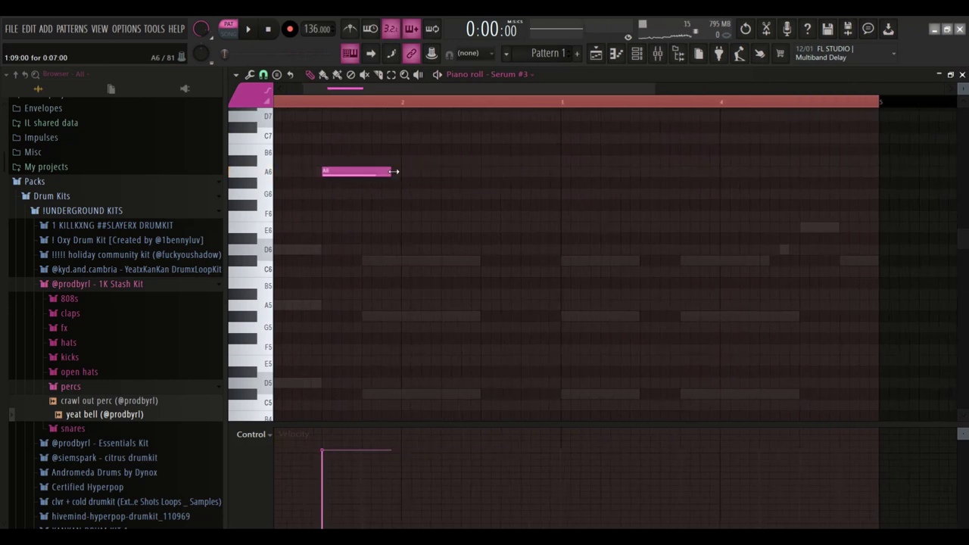
left_click_drag(393, 172, 338, 173)
scroll(345, 188, "up", 1)
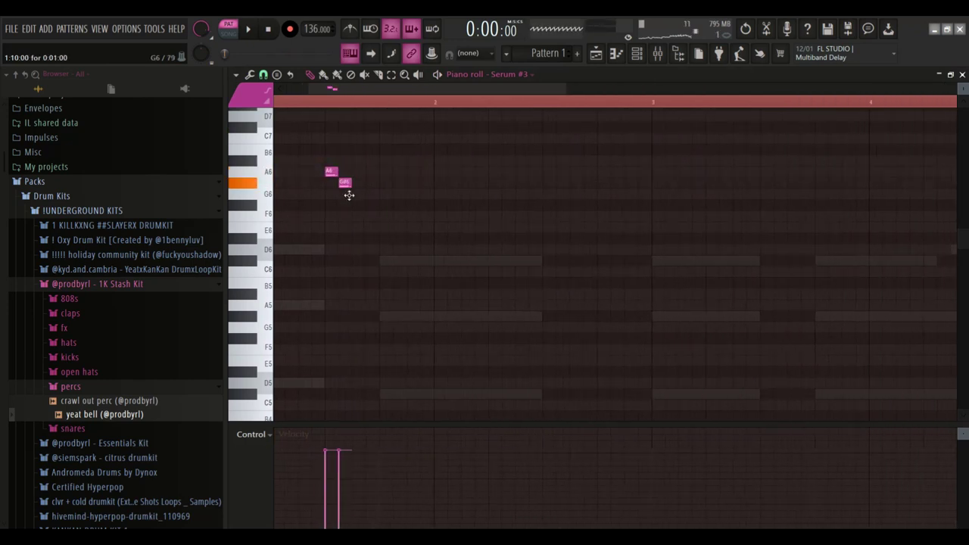
left_click(353, 182)
key("space")
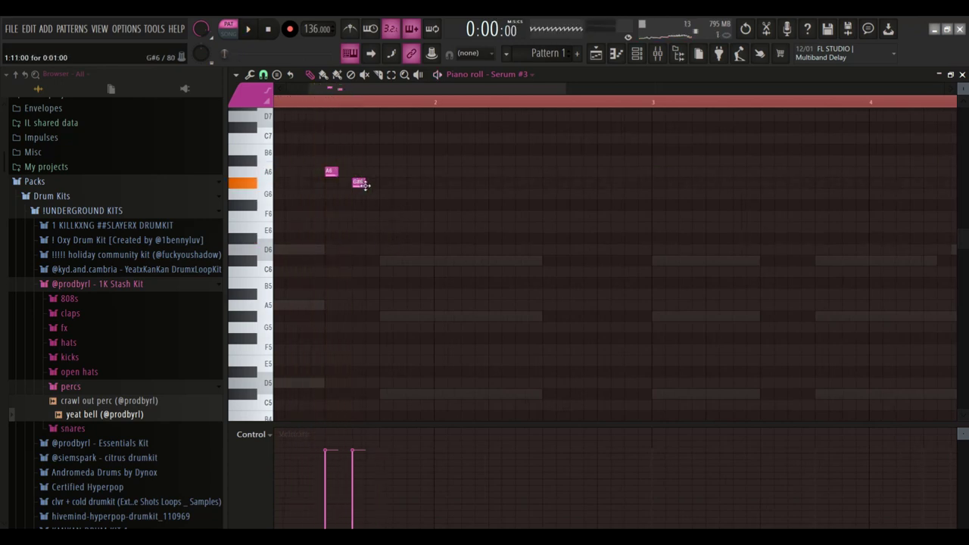
Continue the descending line with E6, D#6, A5, G#5, E5 and D#5 at two-step spacing and play the pattern back.
scroll(435, 246, "down", 3)
left_click(441, 239)
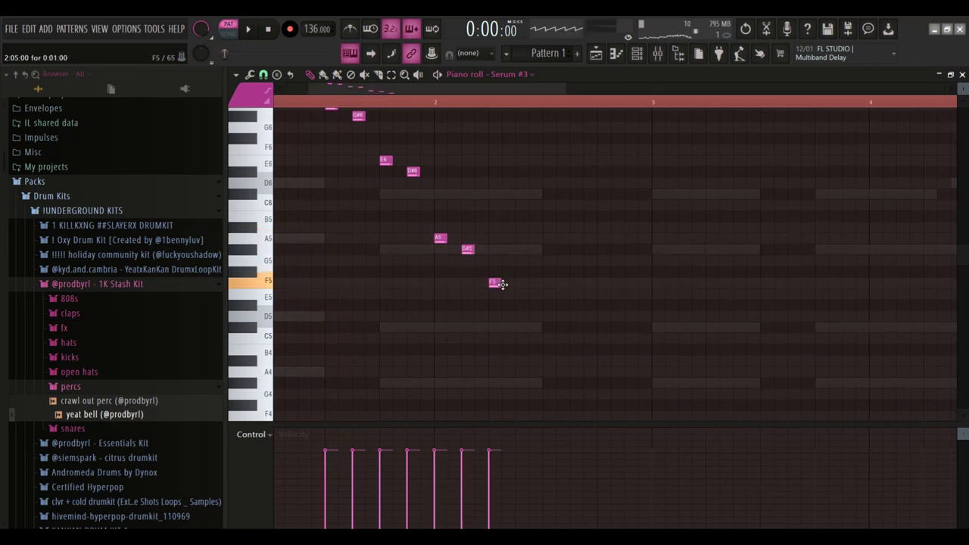
left_click(524, 303)
key("space")
scroll(475, 207, "down", 4)
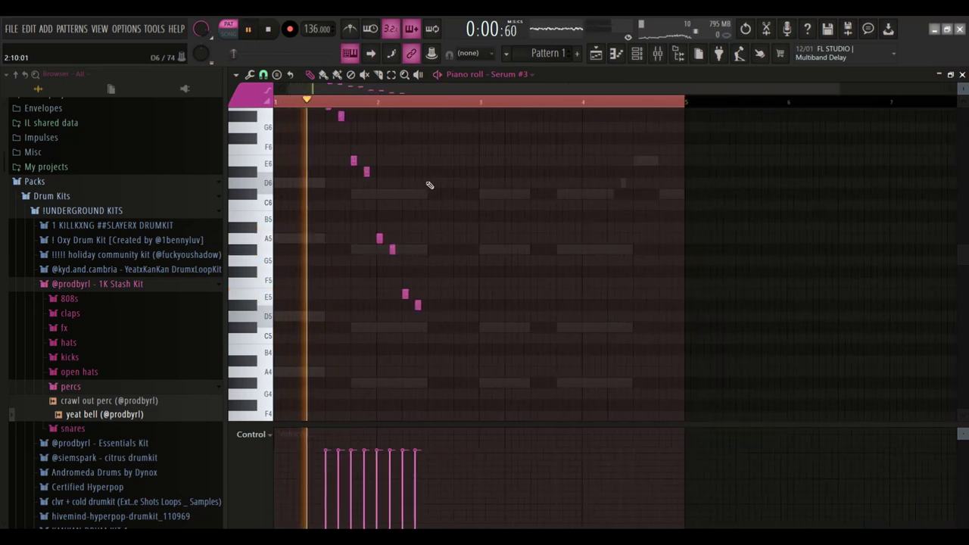
scroll(442, 189, "up", 1)
scroll(457, 195, "up", 5)
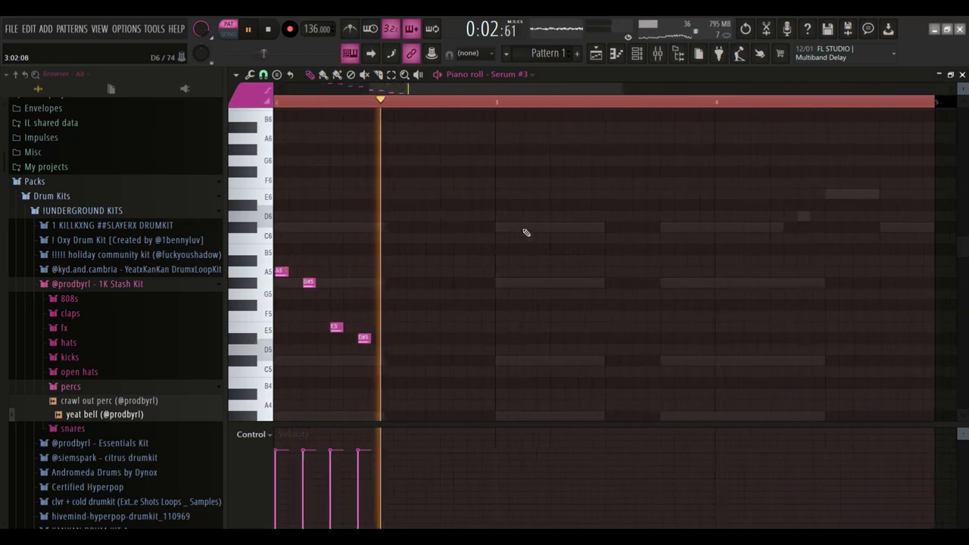
scroll(595, 296, "down", 3)
scroll(661, 277, "up", 1)
scroll(661, 277, "down", 3)
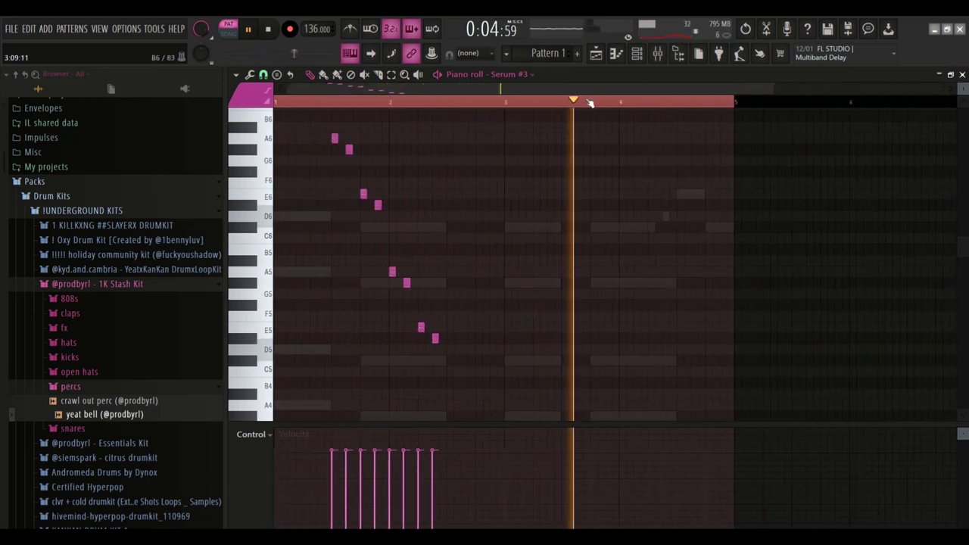
Load the Lead - BugTwerkingEmoji preset from the underground Solar Serum Bank into Serum #3.
left_click(638, 56)
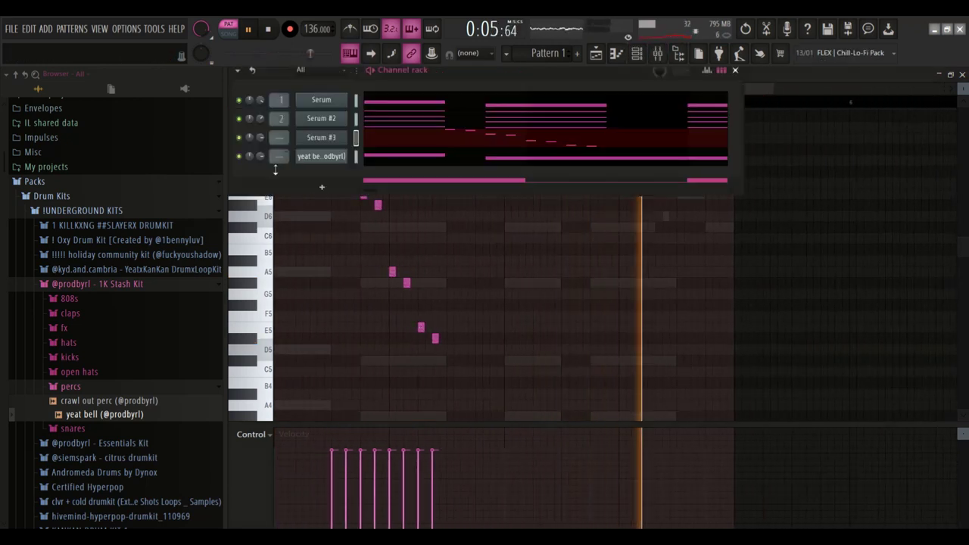
left_click(321, 137)
left_click(669, 250)
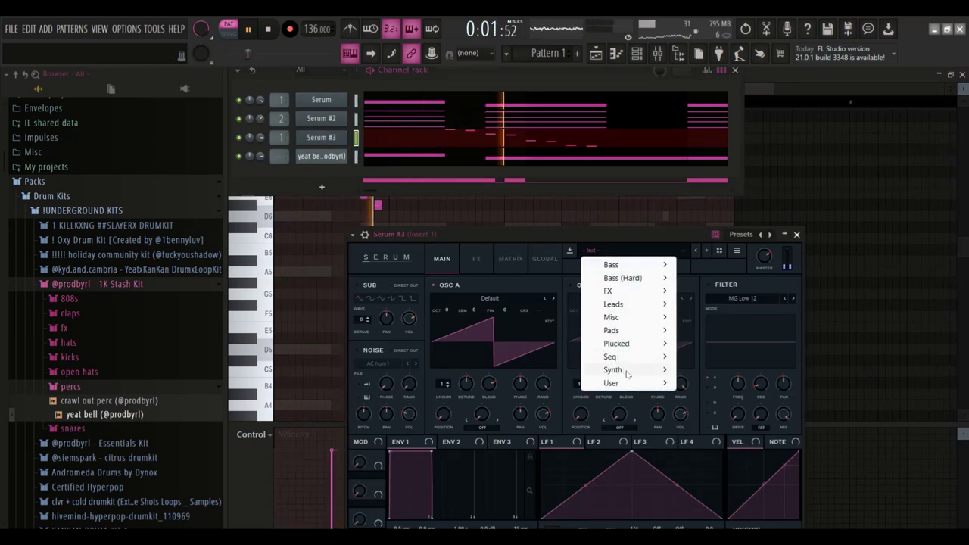
mouse_move(656, 383)
mouse_move(732, 413)
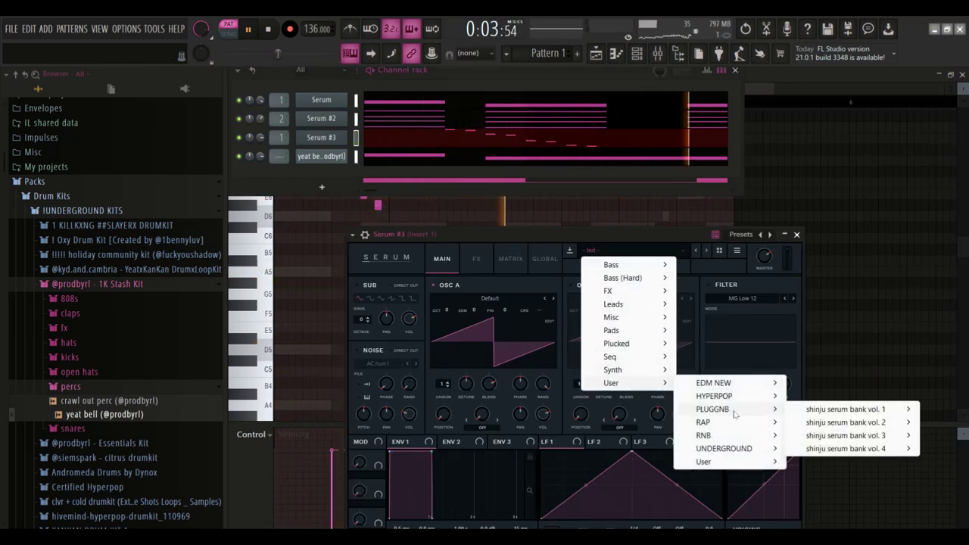
mouse_move(726, 446)
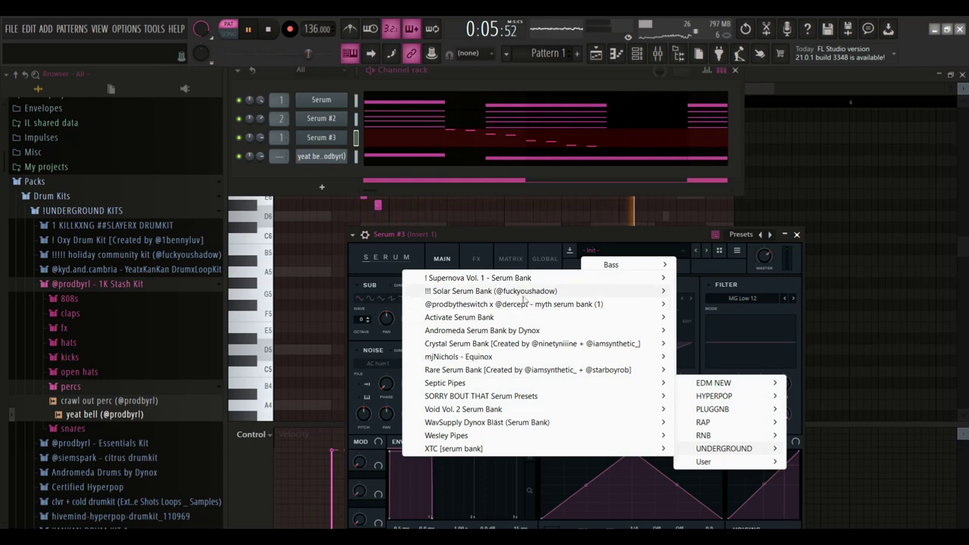
mouse_move(660, 295)
left_click(708, 420)
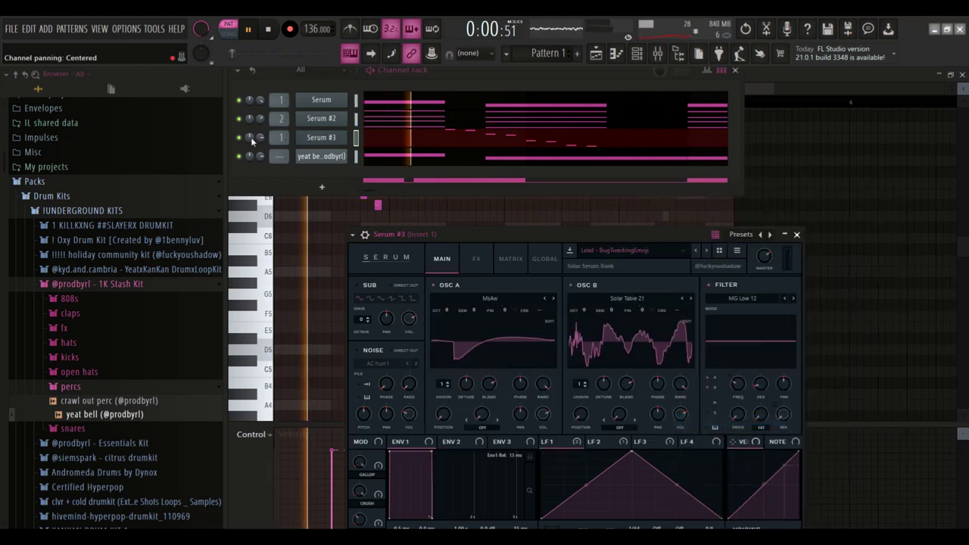
Solo Serum #3 and audition the following Solar Serum Bank lead presets against the pattern, stopping at Lead - FreakOut.
right_click(240, 138)
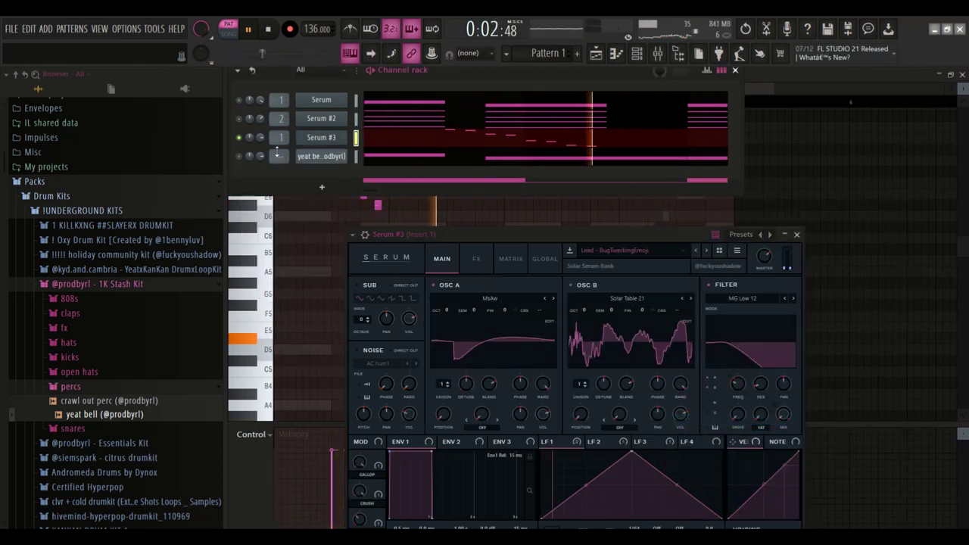
left_click(383, 143)
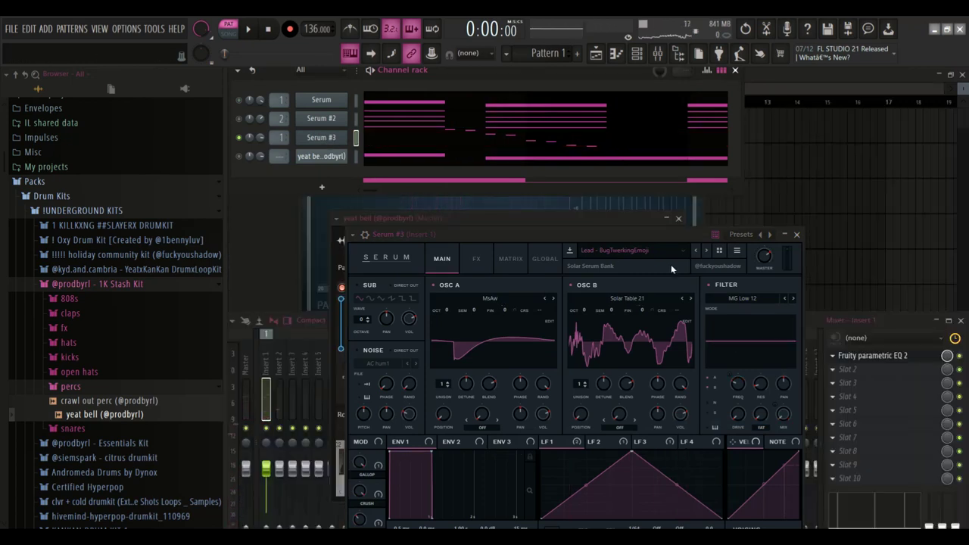
left_click(707, 252)
key("space")
left_click(432, 141)
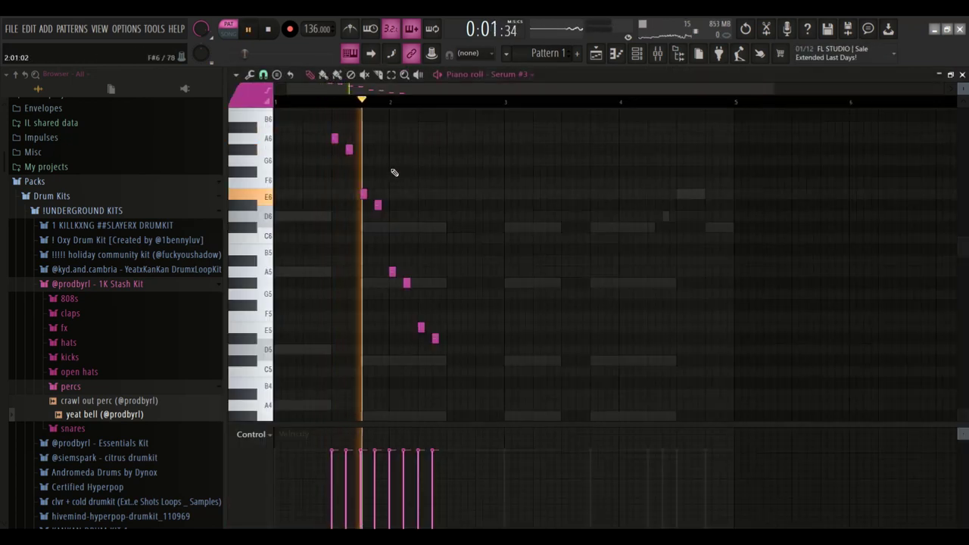
key("space")
key("F6")
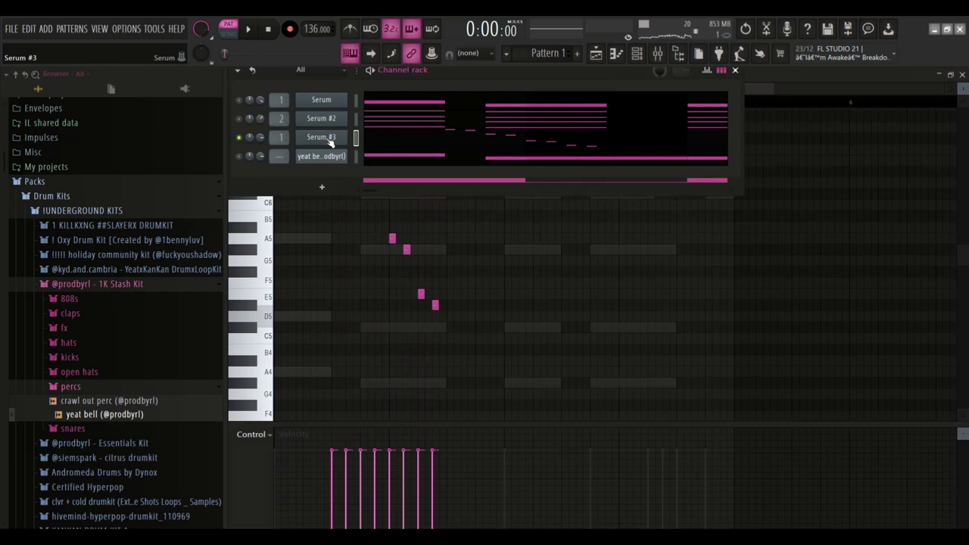
left_click(321, 137)
left_click(709, 252)
key("space")
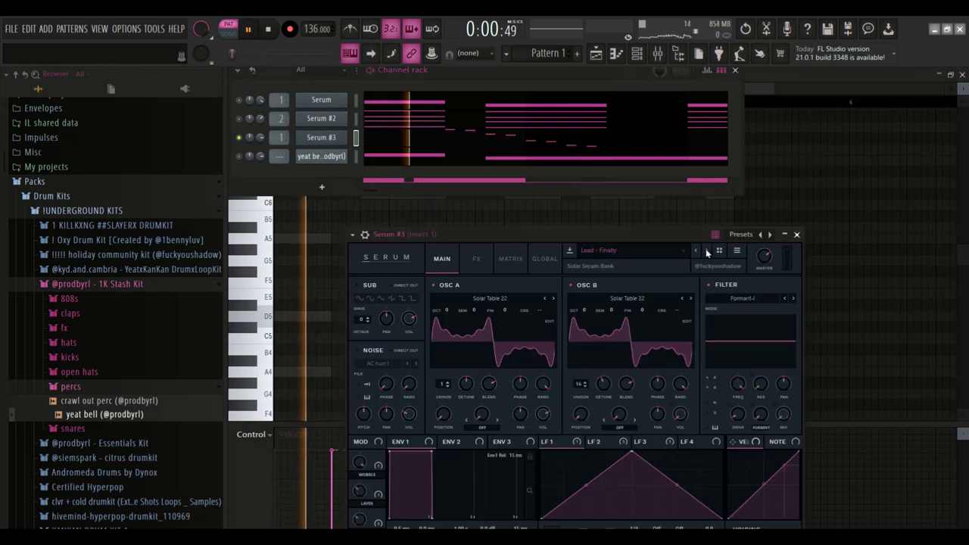
left_click(706, 252)
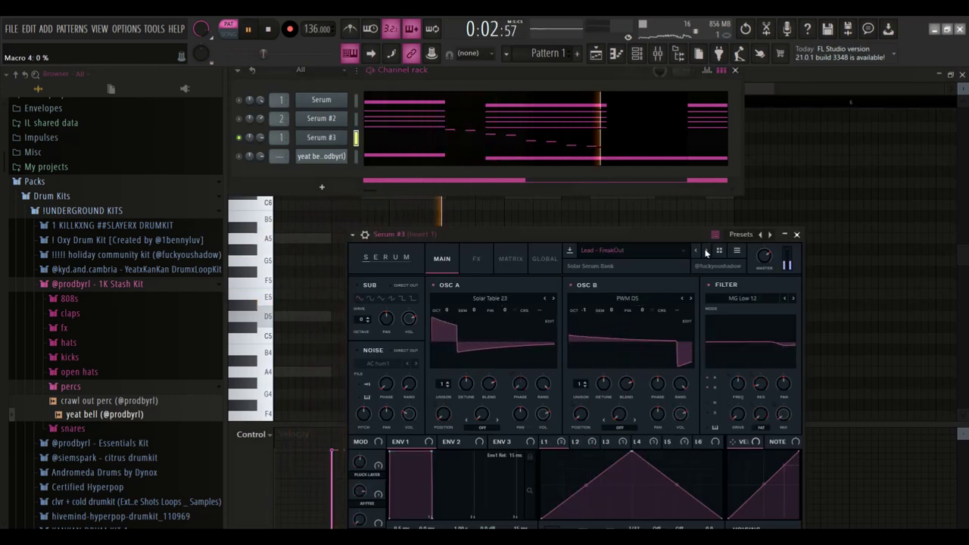
Lengthen all eight Serum #3 notes to two steps so they connect, and route the channel to mixer track 3.
left_click(509, 144)
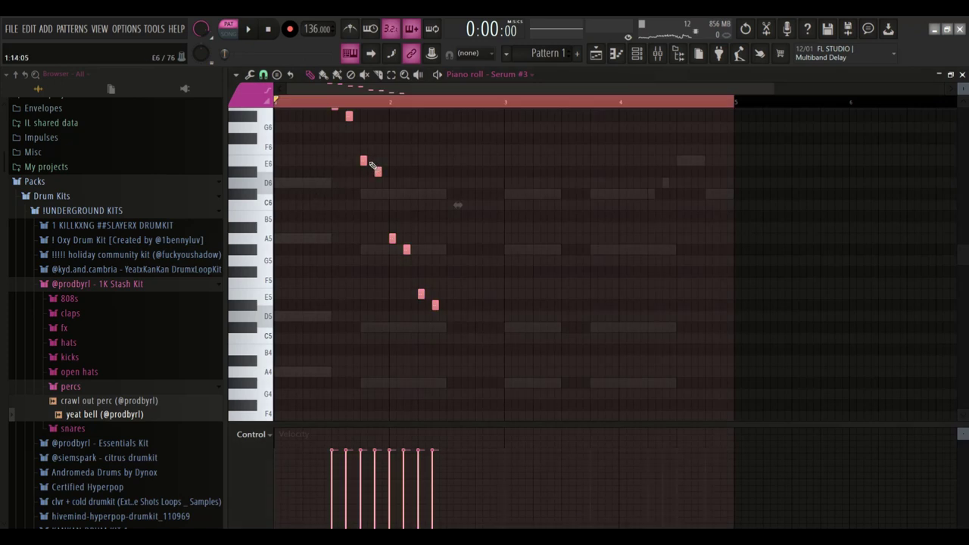
key("space")
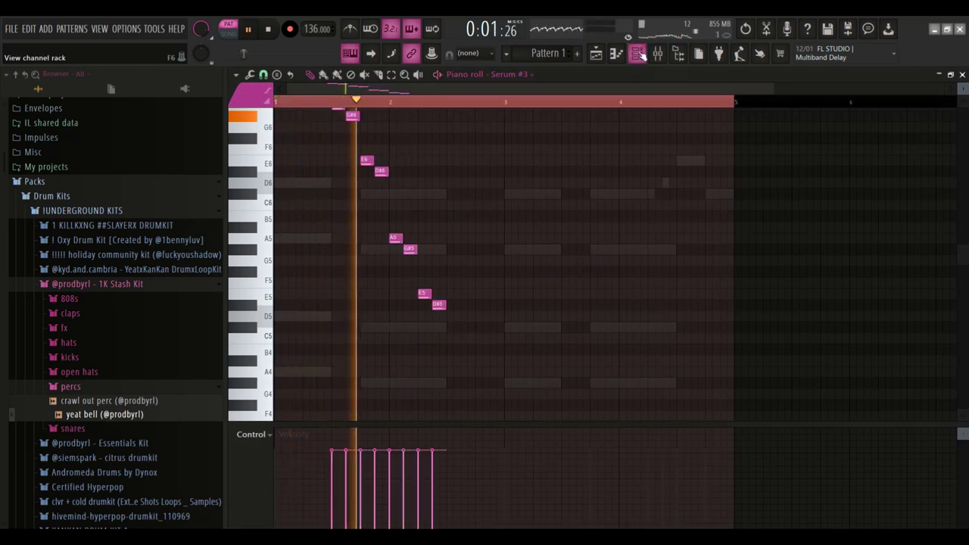
key("F6")
key("space")
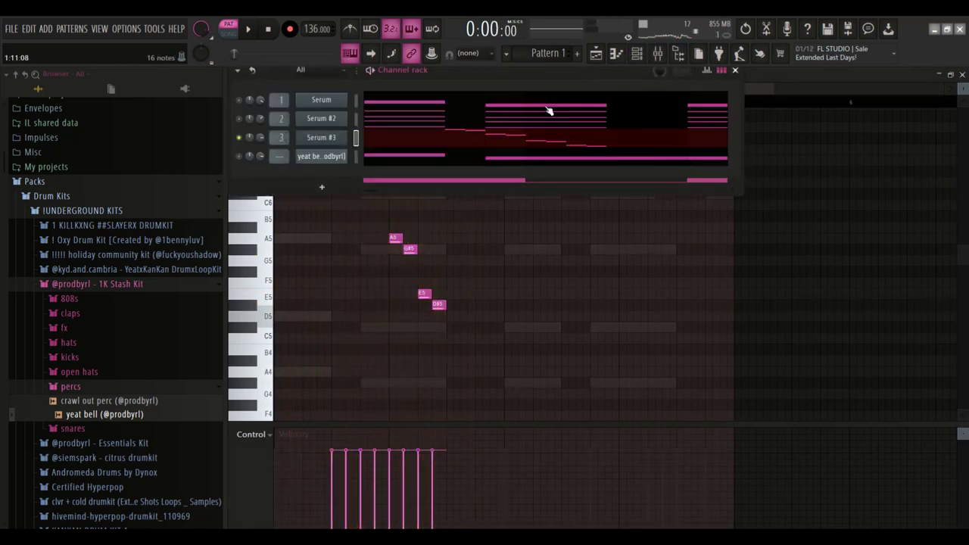
Load the Portal effect in the first slot of mixer insert 3 and unmute the Serum and Serum #2 channels.
left_click(657, 55)
left_click(848, 355)
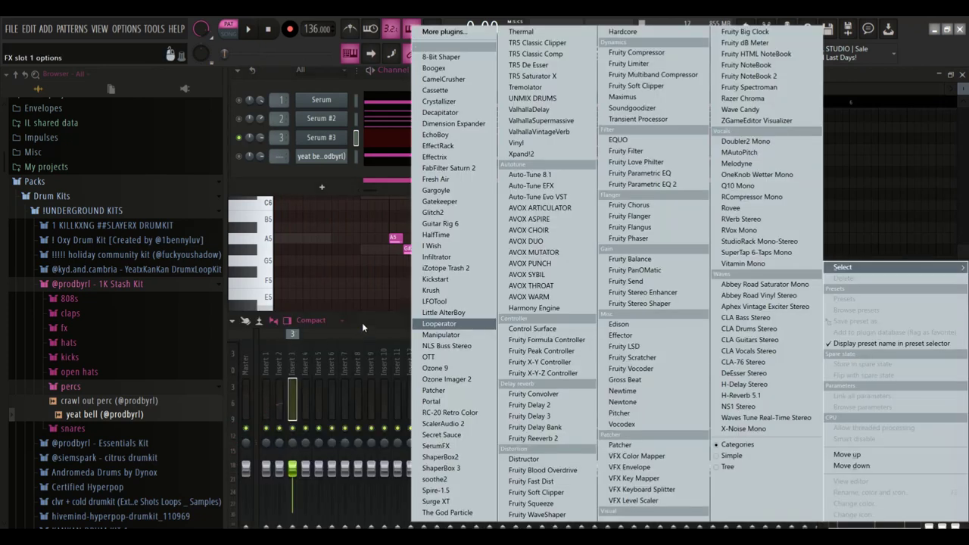
left_click(431, 401)
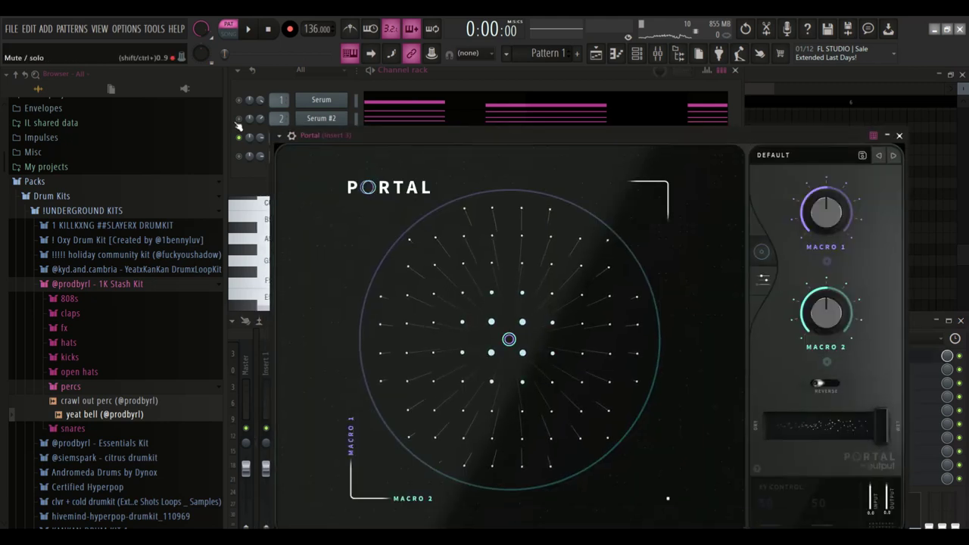
left_click(237, 127)
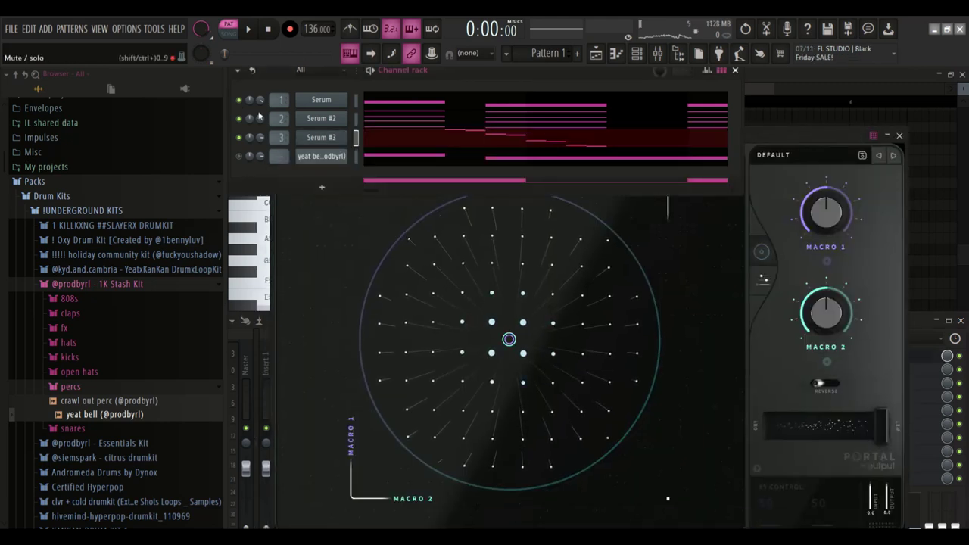
Choose the Exploding preset from Portal's preset browser while the pattern plays.
left_click(792, 139)
left_click(784, 156)
scroll(405, 351, "down", 10)
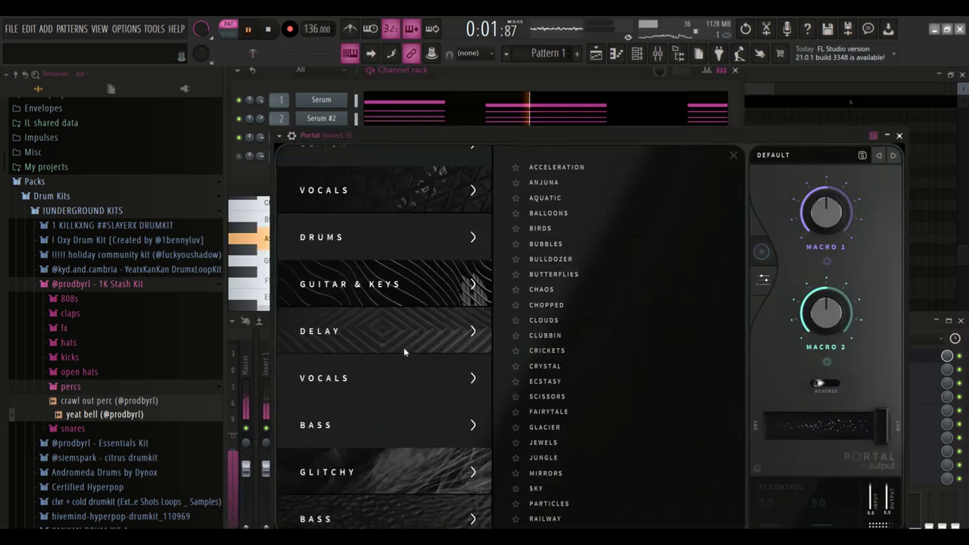
left_click(414, 371)
left_click(606, 369)
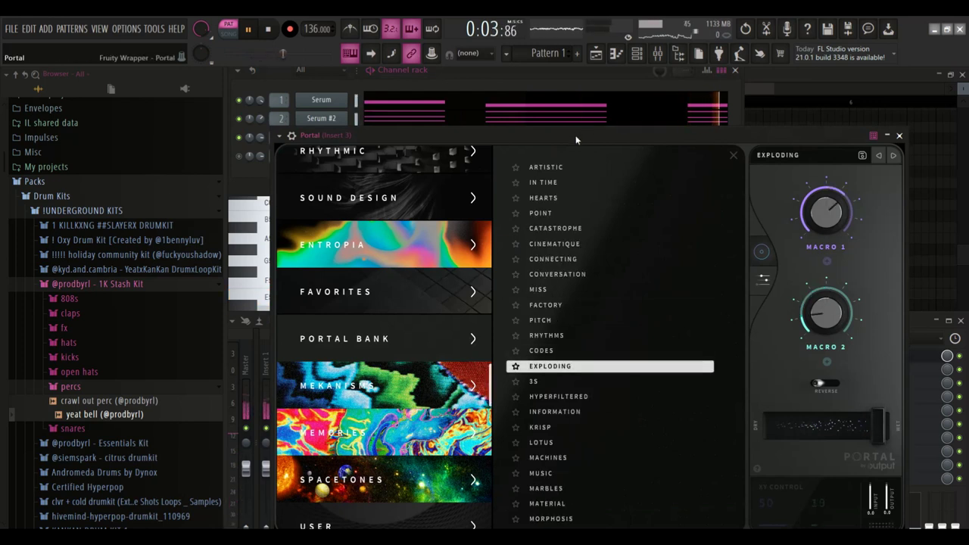
left_click_drag(575, 138, 569, 240)
Unmute the yeat bell channel on mixer track 1 and set its volume to 77%.
left_click(508, 138)
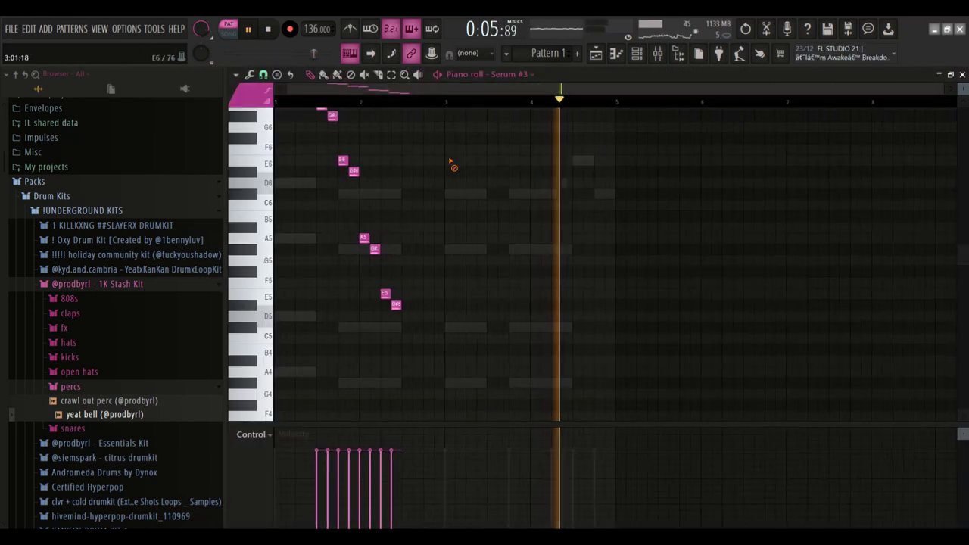
scroll(441, 161, "up", 2)
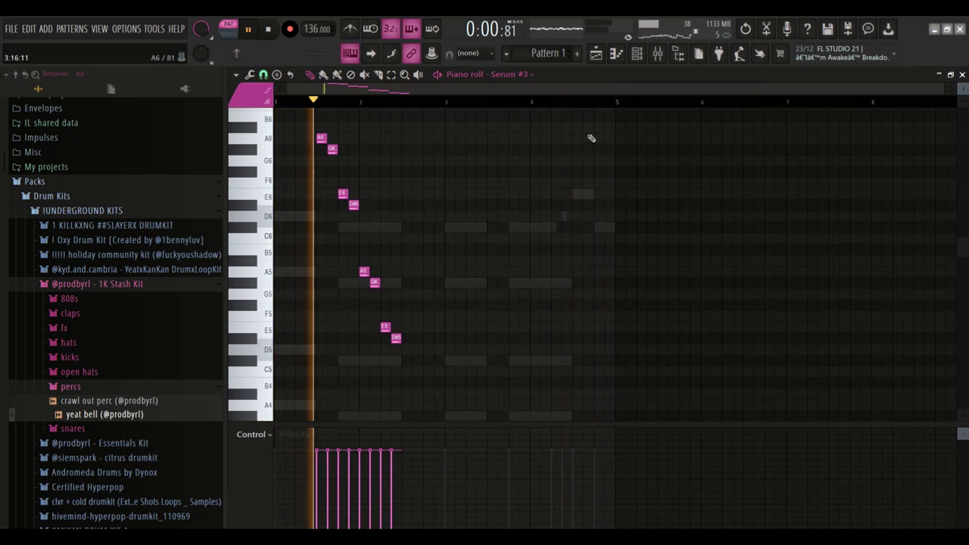
left_click(636, 60)
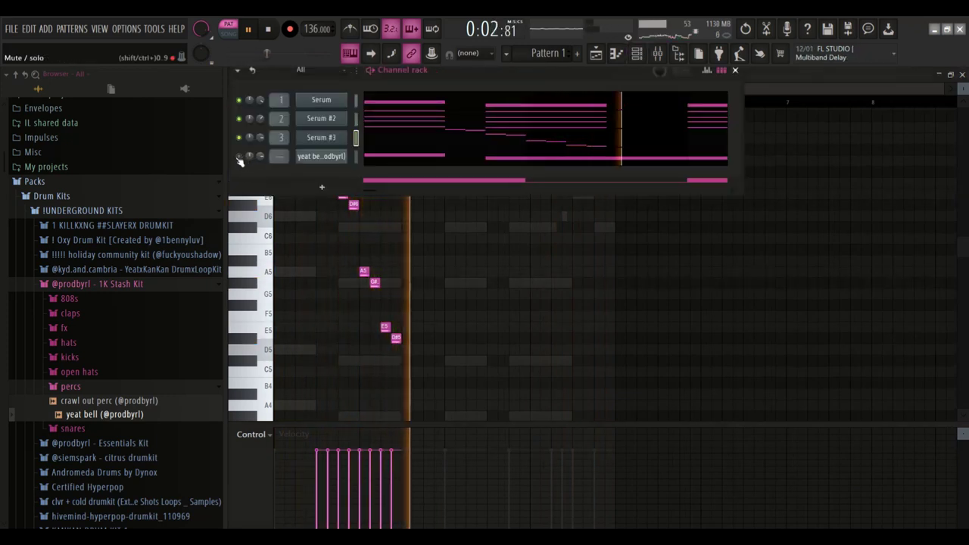
left_click_drag(262, 156, 261, 159)
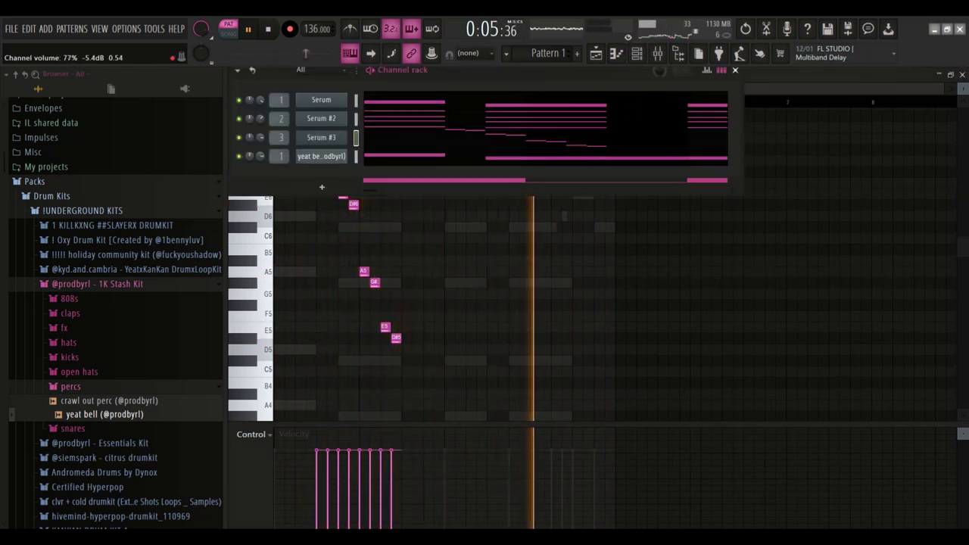
left_click(95, 286)
left_click(91, 298)
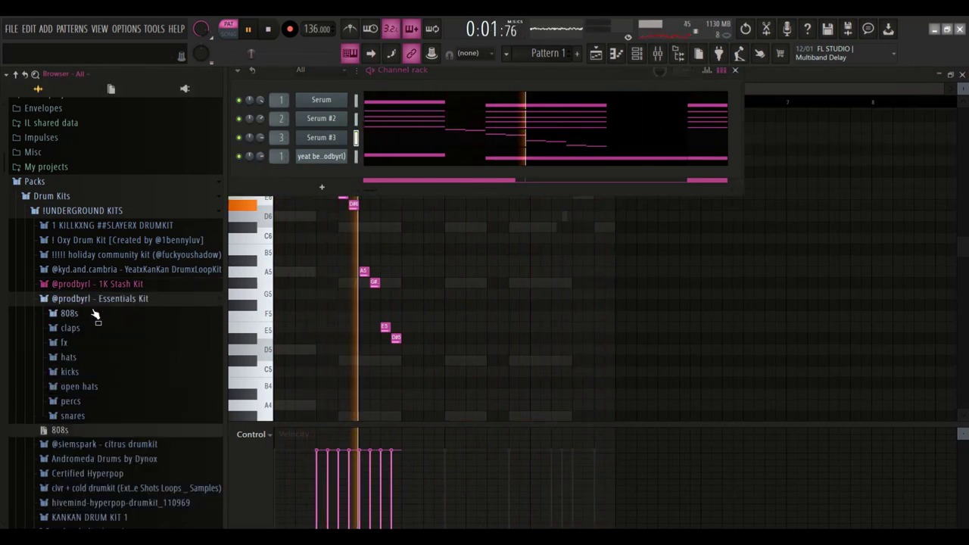
left_click(96, 313)
scroll(106, 302, "down", 3)
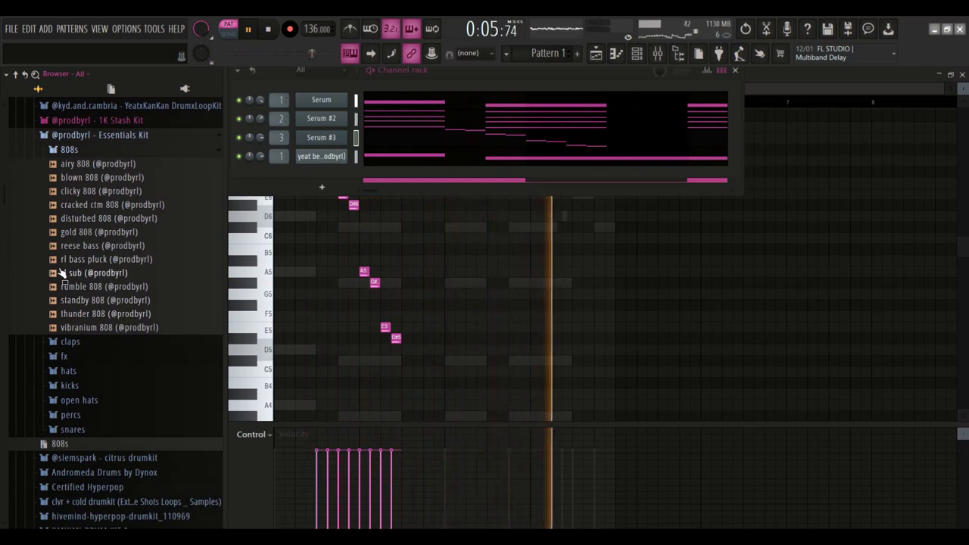
scroll(91, 250, "up", 3)
left_click(84, 218)
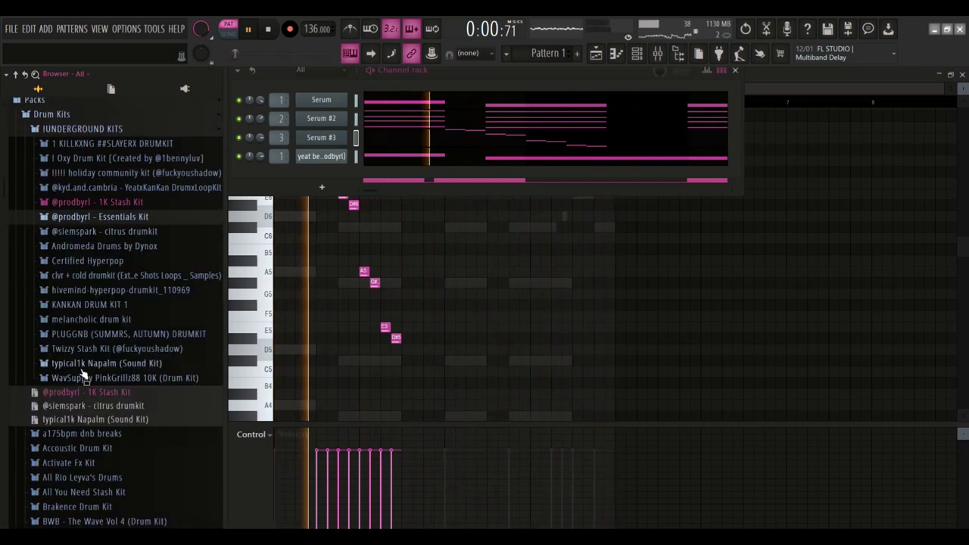
Add the attk 808 sample from the typical1k Napalm kit's 808s folder to the channel rack.
left_click(84, 365)
left_click(76, 229)
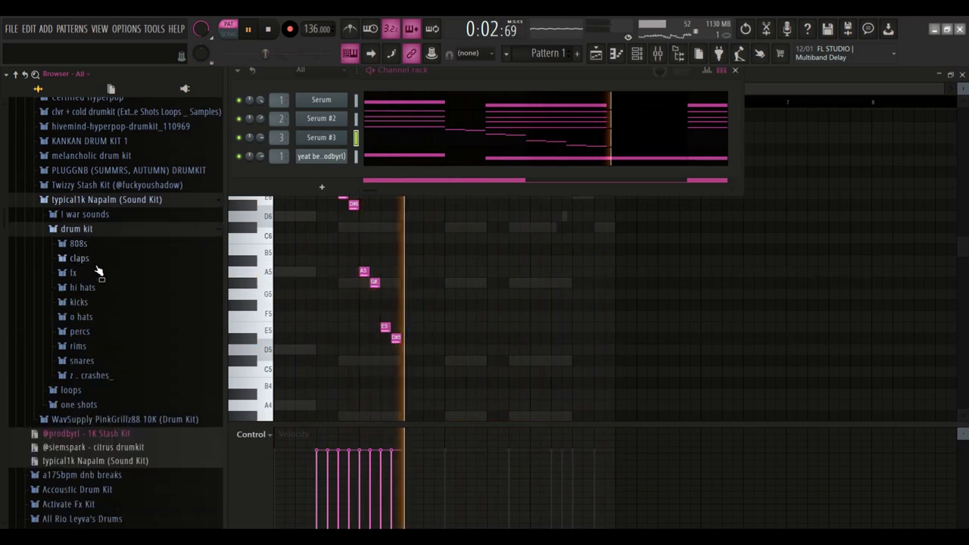
left_click(80, 243)
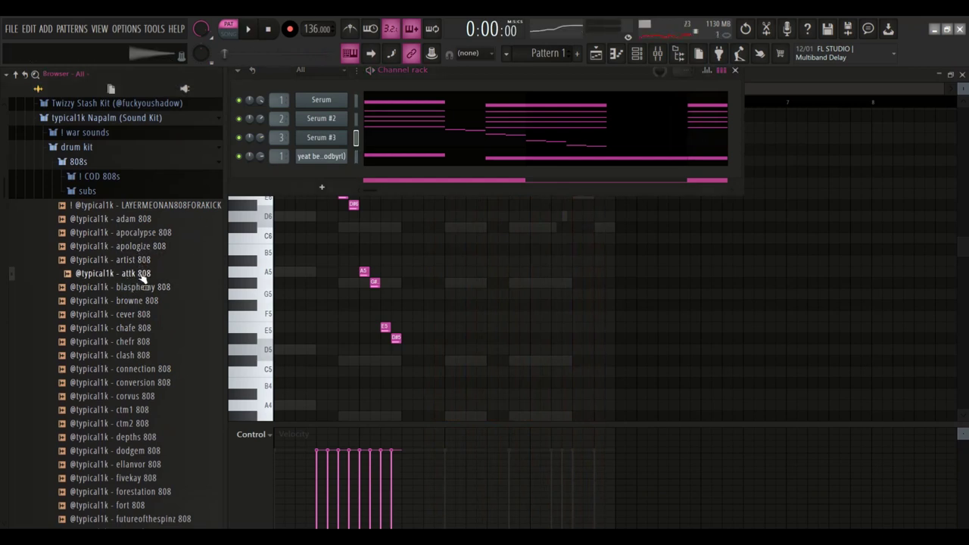
Clone the Serum #3 channel and open the clone, Serum #4, in the piano roll.
right_click(326, 142)
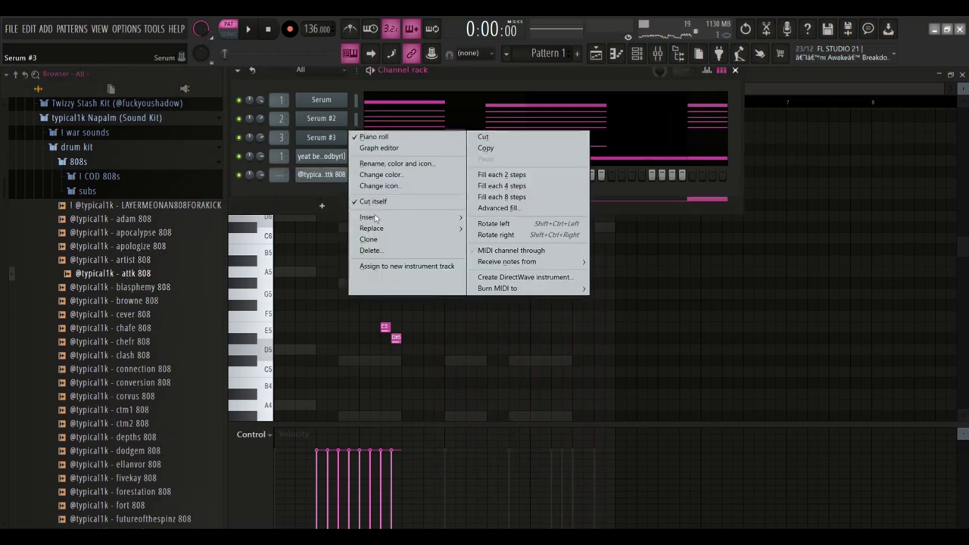
left_click(369, 239)
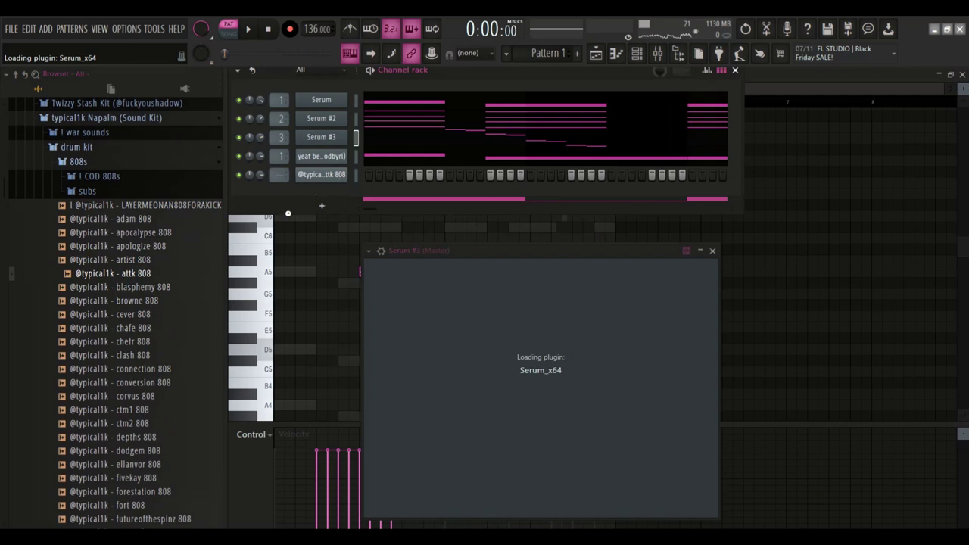
left_click(318, 162)
left_click(318, 163)
key("q")
right_click(333, 156)
left_click(360, 159)
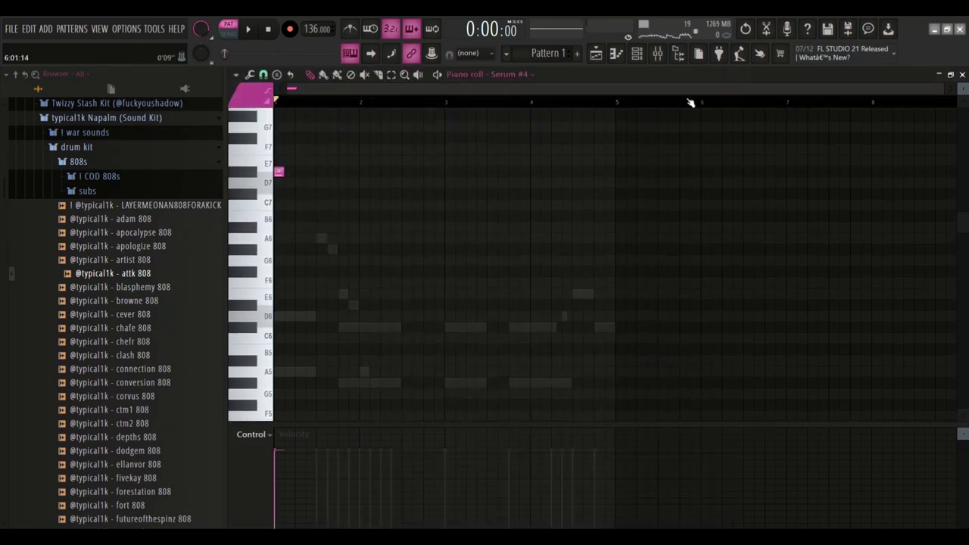
left_click(616, 54)
left_click(321, 260)
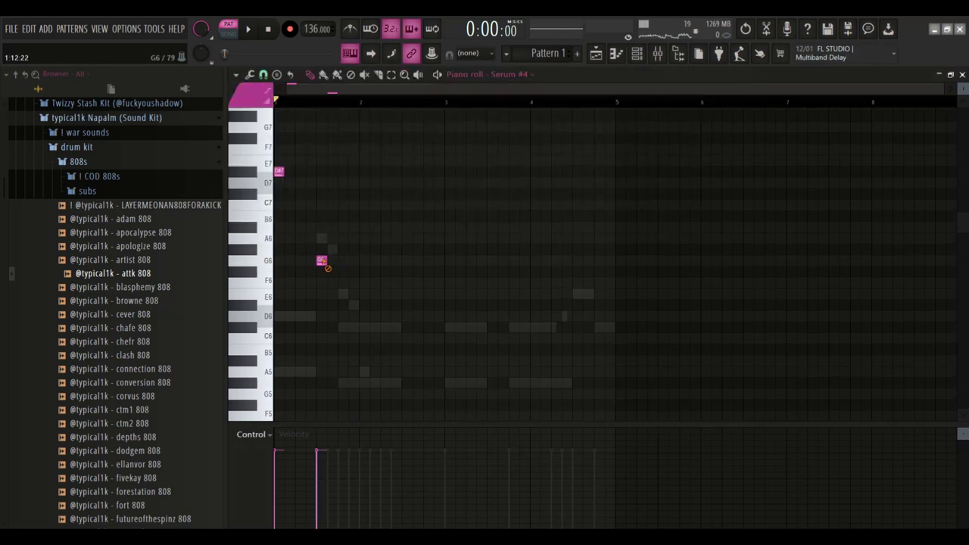
right_click(280, 173)
scroll(274, 198, "up", 1)
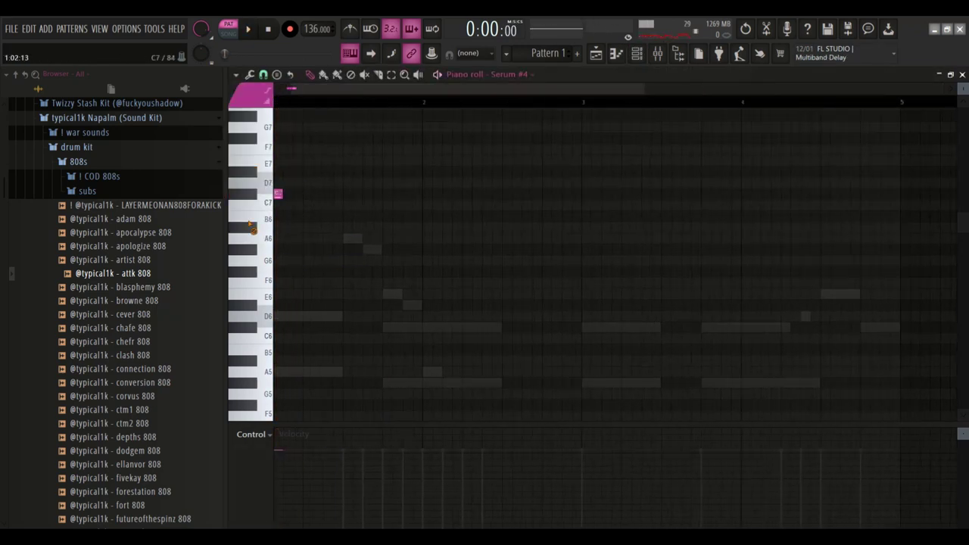
scroll(273, 189, "up", 1)
scroll(298, 184, "down", 3)
right_click(283, 128)
scroll(325, 186, "down", 3)
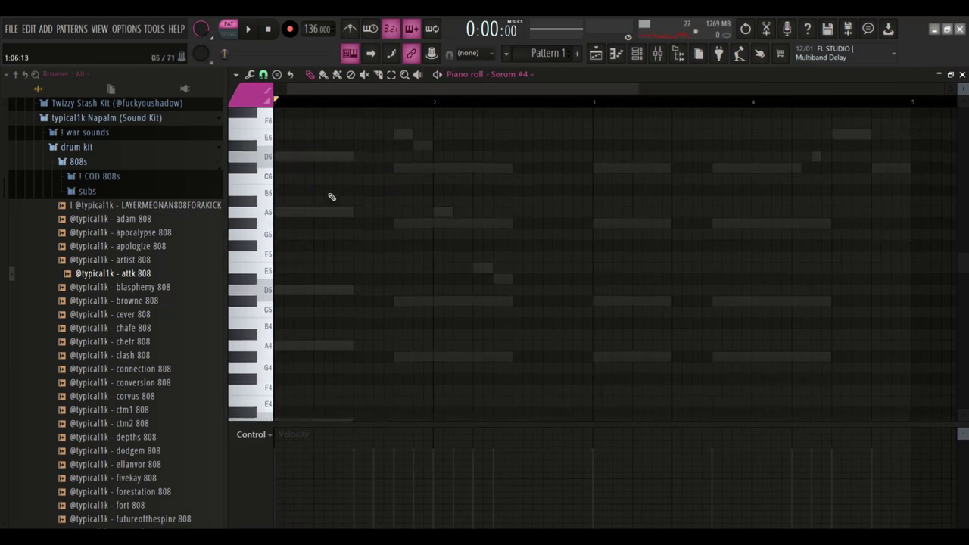
scroll(321, 341, "down", 2)
right_click(276, 283)
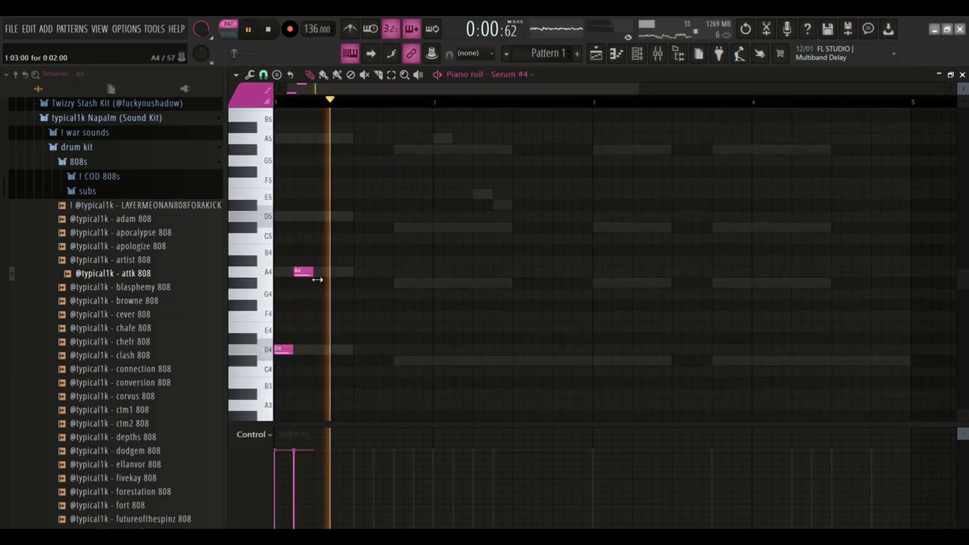
Draw short D4, A4 and A5 notes as a rising melody in bar 1 of Serum #4.
left_click(343, 217)
left_click_drag(342, 216, 343, 197)
left_click(342, 161)
key("space")
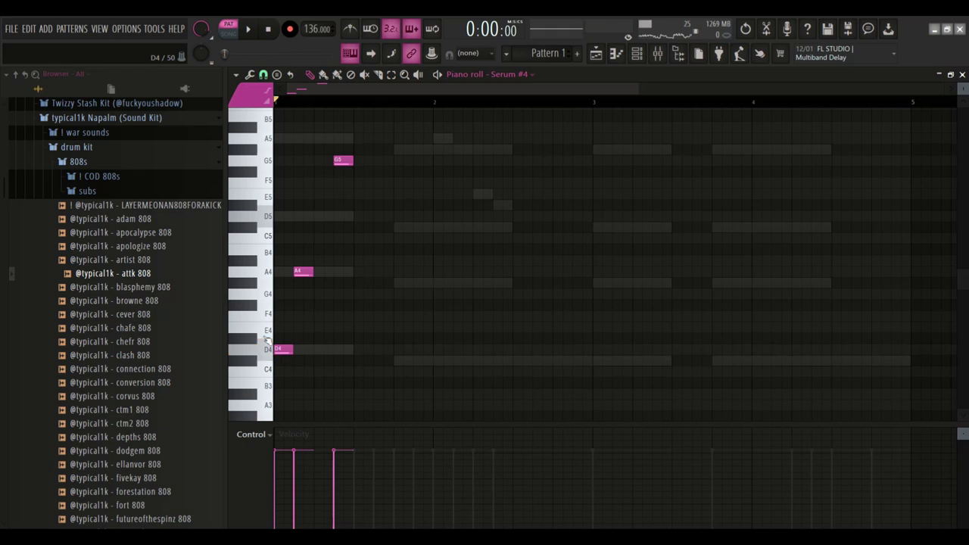
left_click(340, 139)
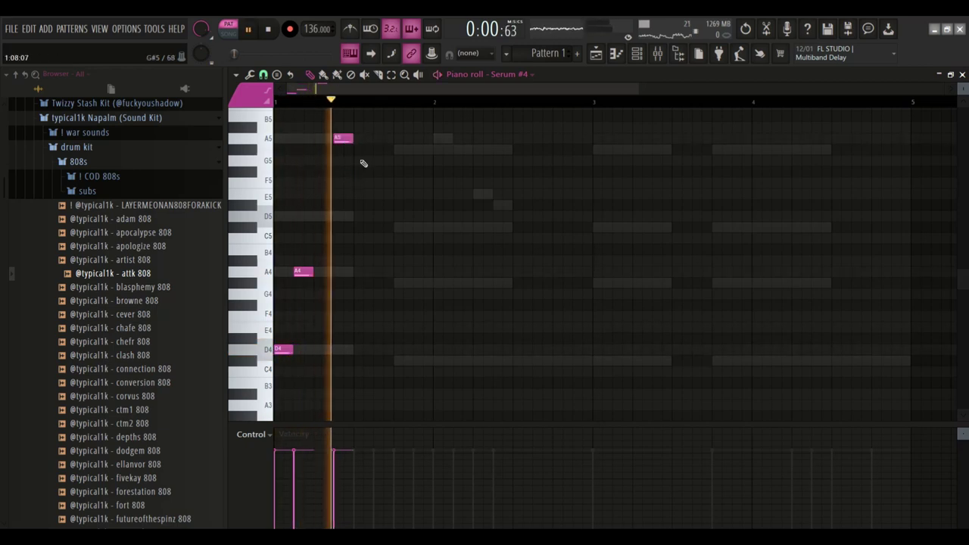
Continue the Serum #4 melody with G#5 late in bar 1 and C#4, G#4, G#5 and C#5 across bar 3, and play it back.
left_click(401, 149)
left_click(600, 360)
left_click(621, 282)
key("space")
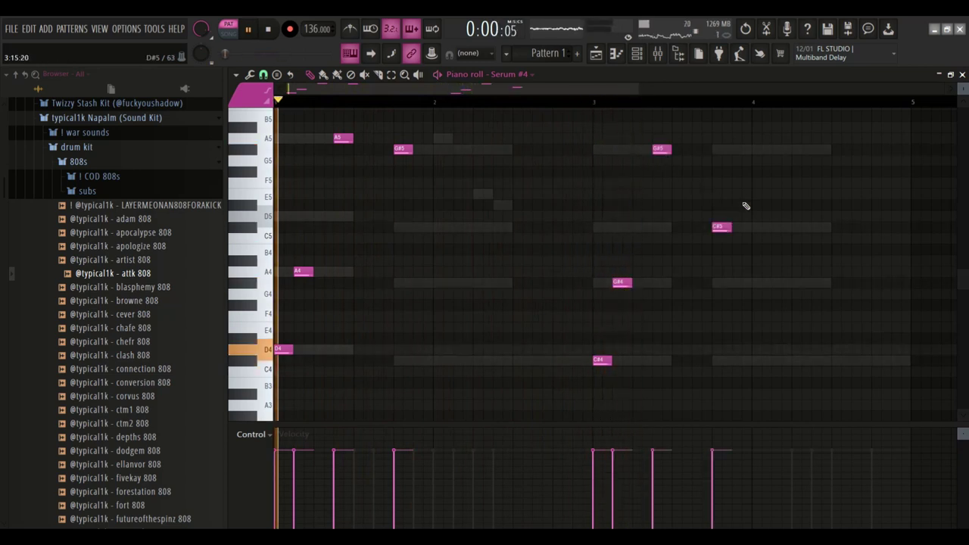
scroll(678, 190, "down", 1)
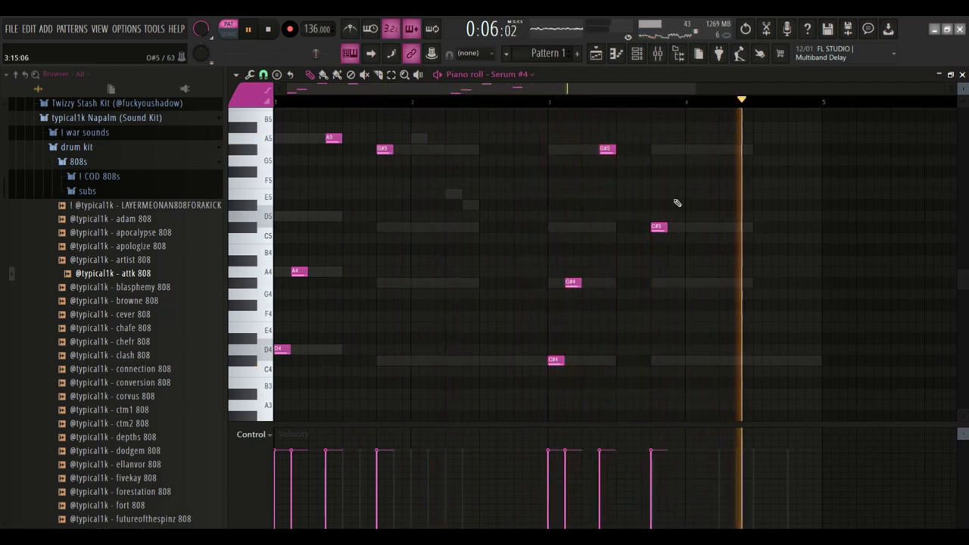
Audition Serum #4 soloed on mixer track 3, and route it to mixer track 2 with the other melodic channels unmuted.
left_click(657, 53)
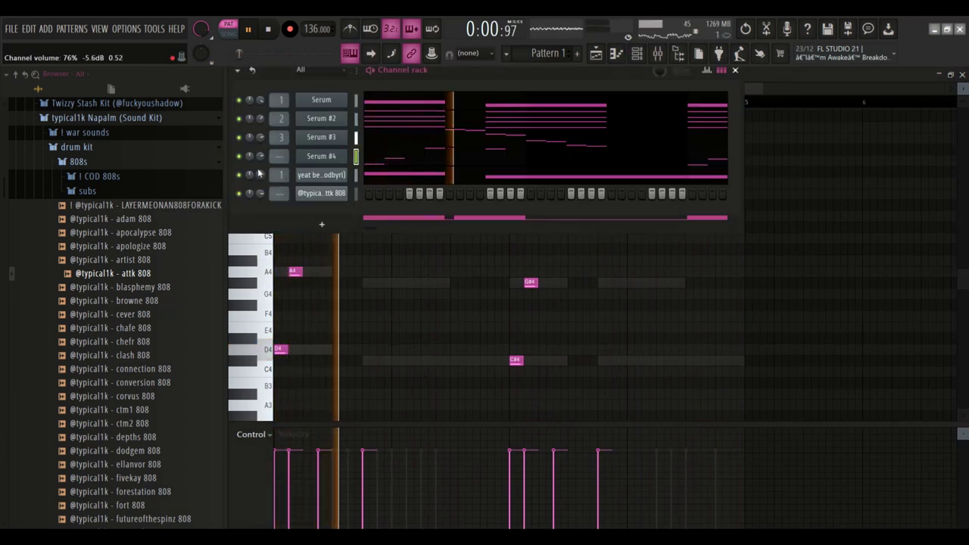
left_click_drag(279, 157, 279, 143)
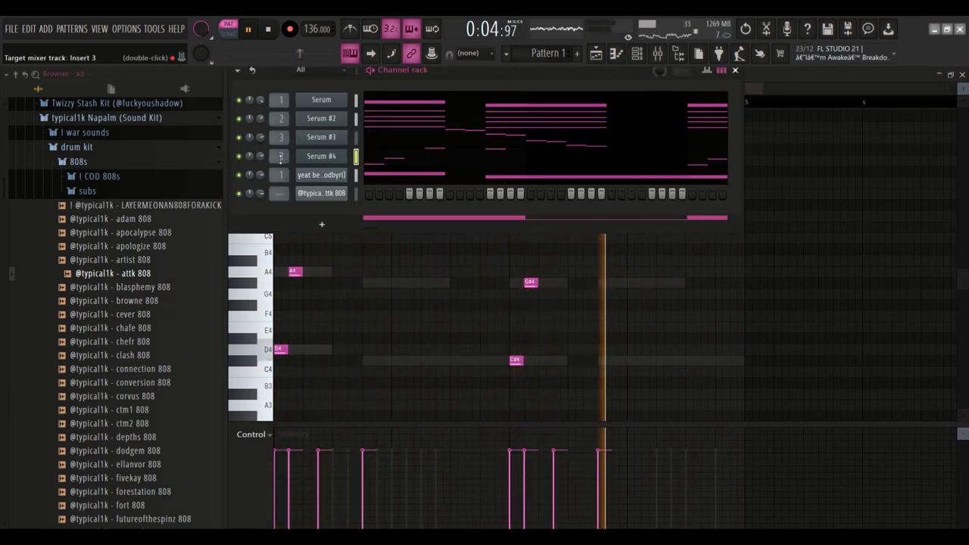
right_click(239, 156)
left_click(326, 158)
key("space")
key("space")
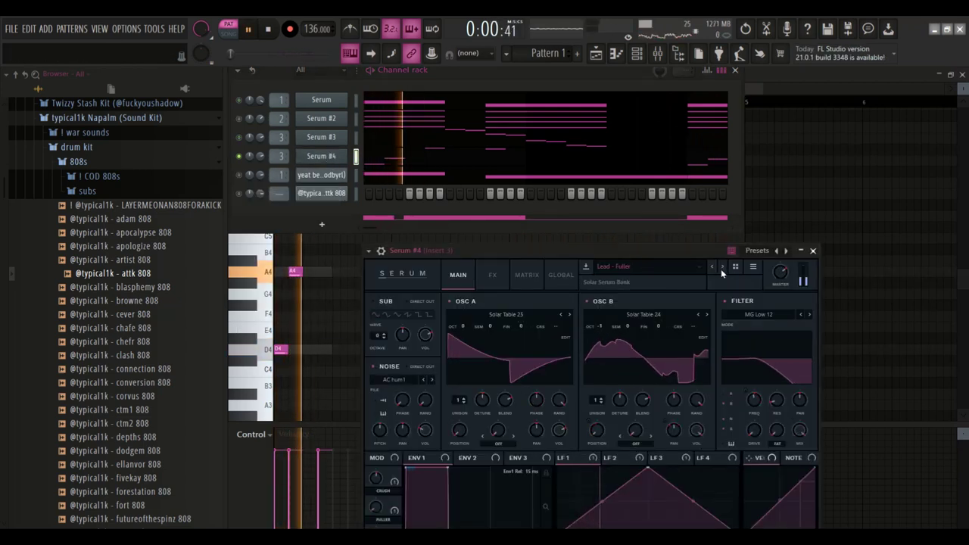
key("space")
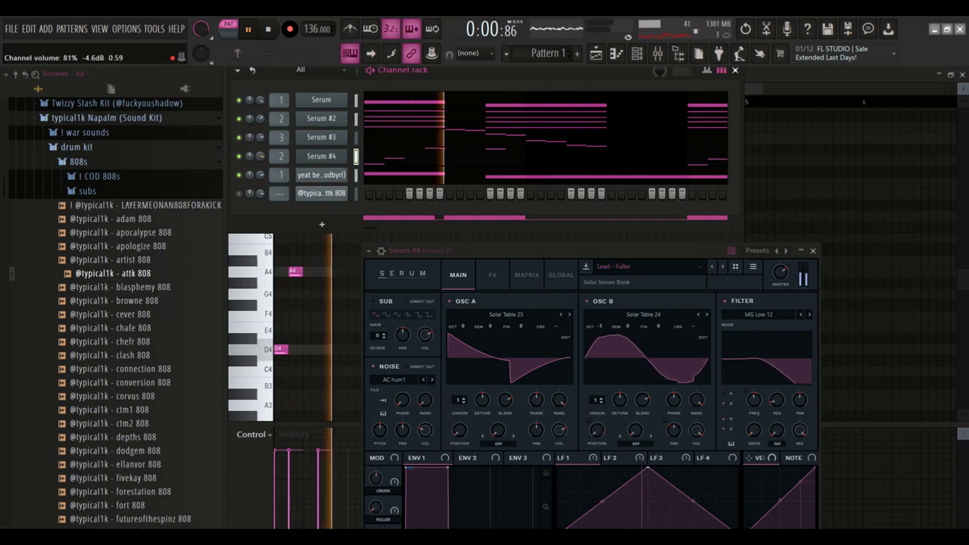
Add the billboard hi hat from the kit's hi hats folder to the channel rack and fill it on every 2 steps.
left_click(78, 162)
left_click(82, 205)
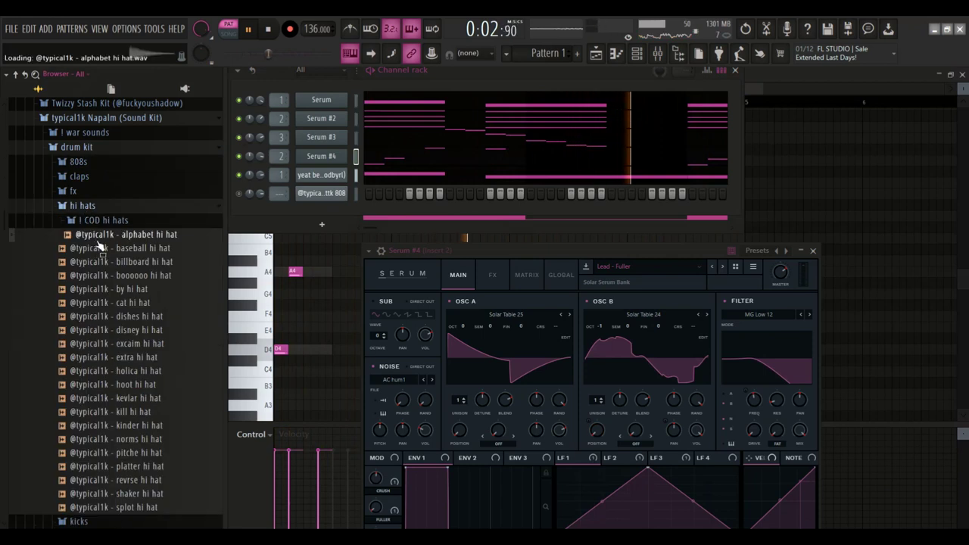
scroll(128, 179, "down", 4)
scroll(128, 179, "up", 2)
left_click(127, 179)
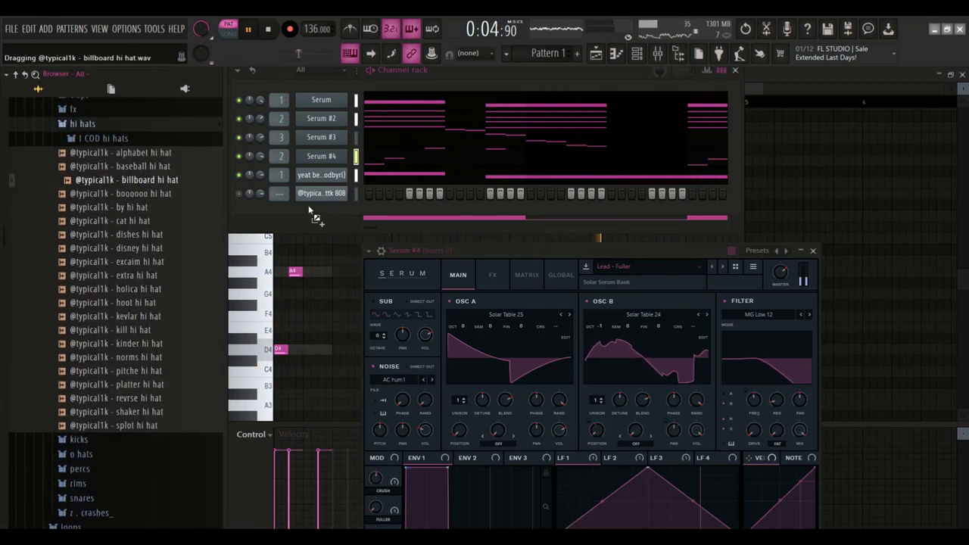
left_click_drag(327, 217, 326, 214)
right_click(345, 211)
left_click(487, 252)
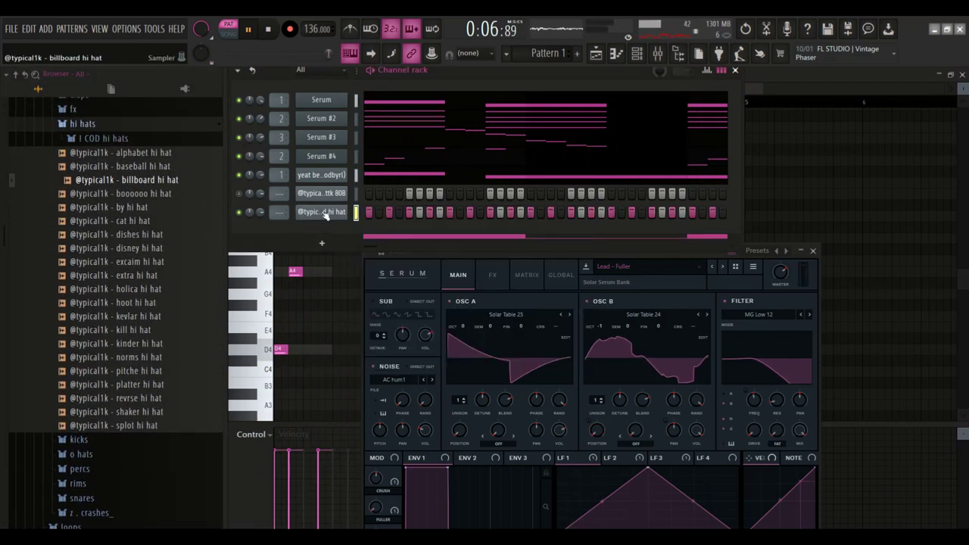
Open the billboard hi hat pattern in the piano roll and delete the second hit of bar 1.
left_click(326, 214)
left_click_drag(416, 161, 411, 254)
right_click(345, 210)
left_click(369, 211)
right_click(301, 239)
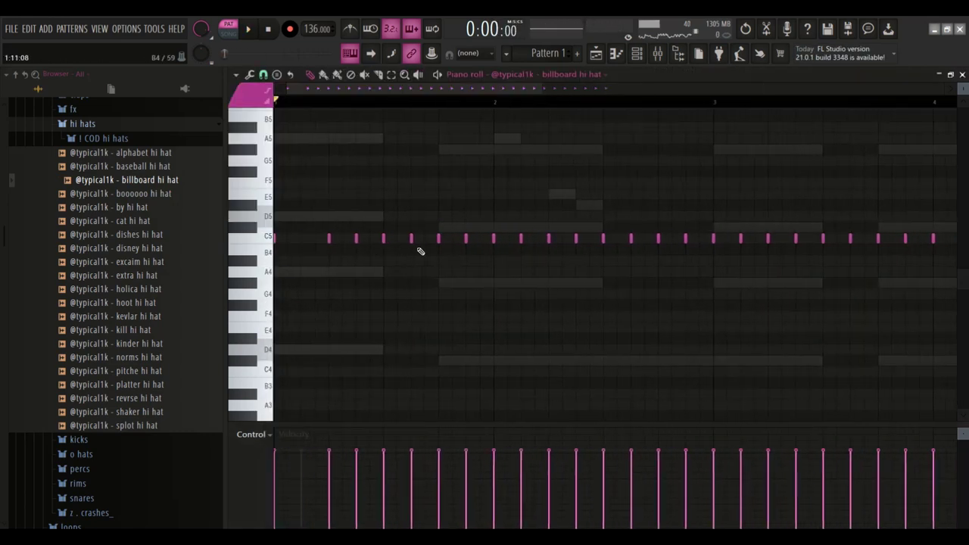
Delete the last four hi-hat hits of bar 2 and the second hit of bar 3, keeping a hit on bar 3's downbeat.
right_click(685, 239)
scroll(655, 218, "down", 2)
scroll(633, 219, "up", 1)
right_click(560, 240)
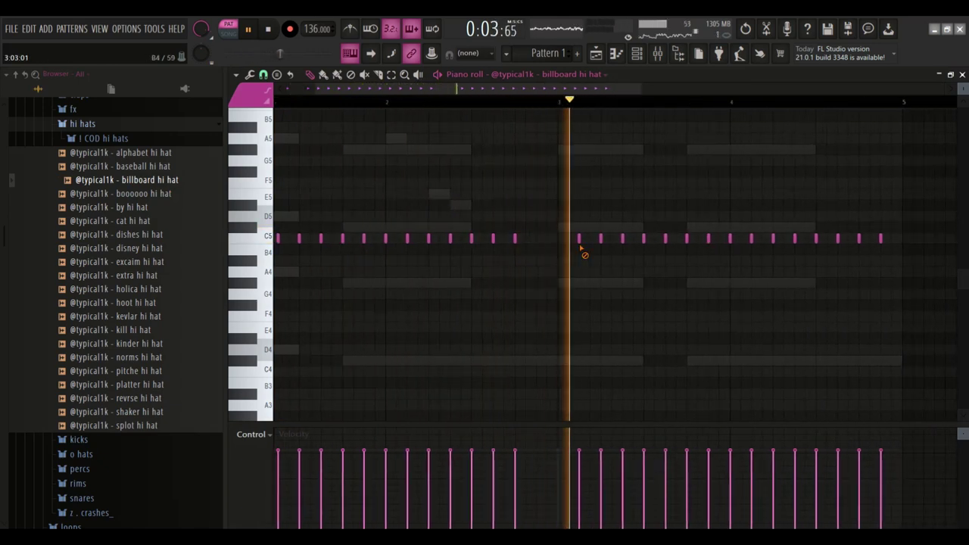
left_click(566, 240)
scroll(610, 240, "down", 1)
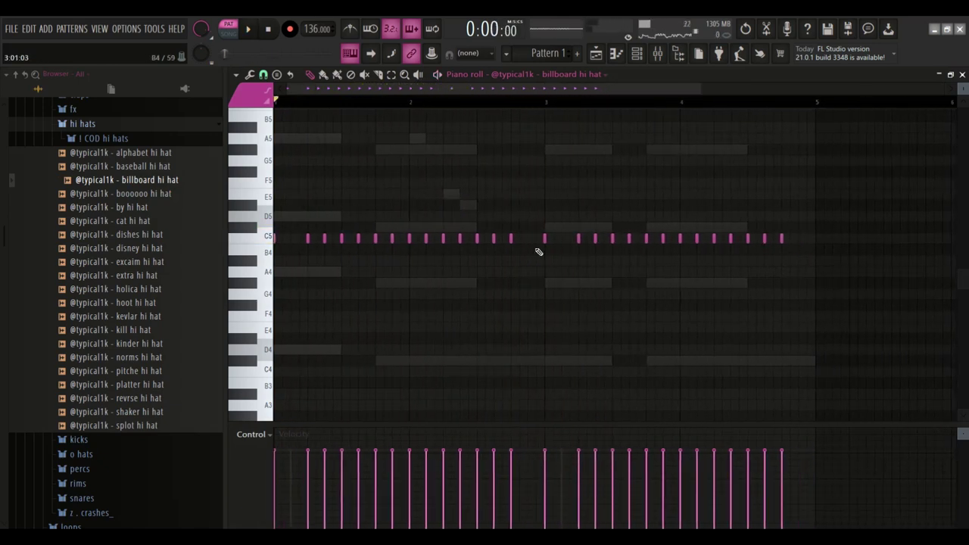
scroll(530, 246, "up", 1)
right_click(511, 239)
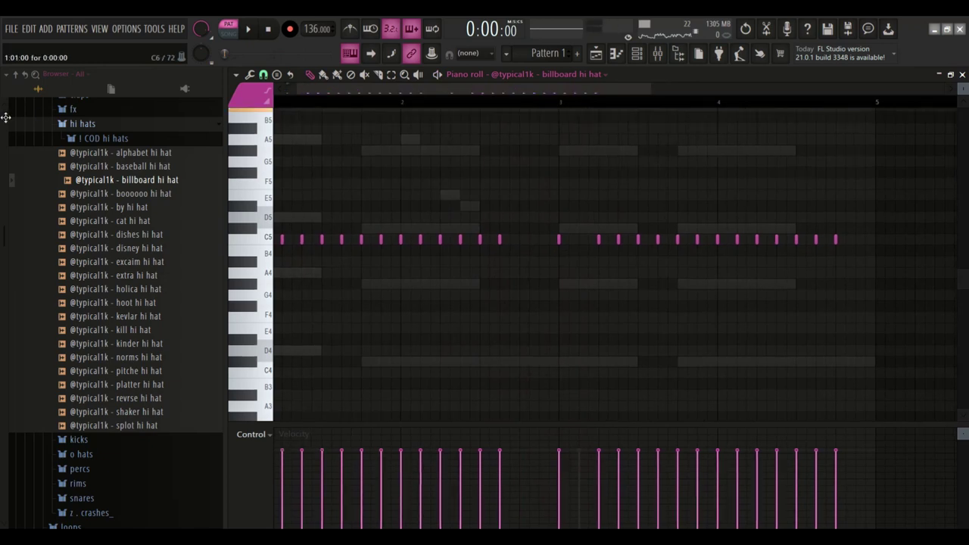
key("space")
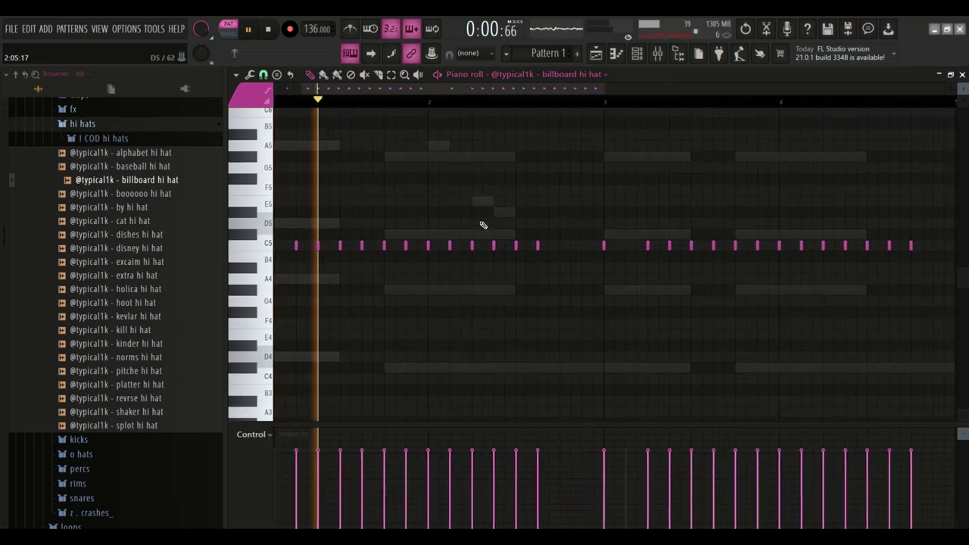
scroll(444, 266, "up", 1)
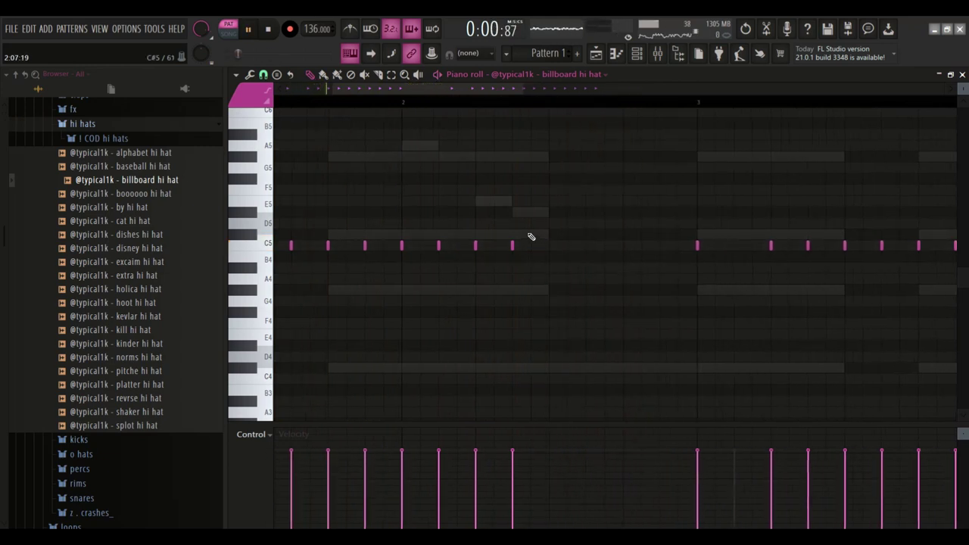
Add two F4 hi-hat hits beneath the third and fifth C5 hits of bar 4.
scroll(548, 237, "down", 1)
scroll(547, 237, "down", 1)
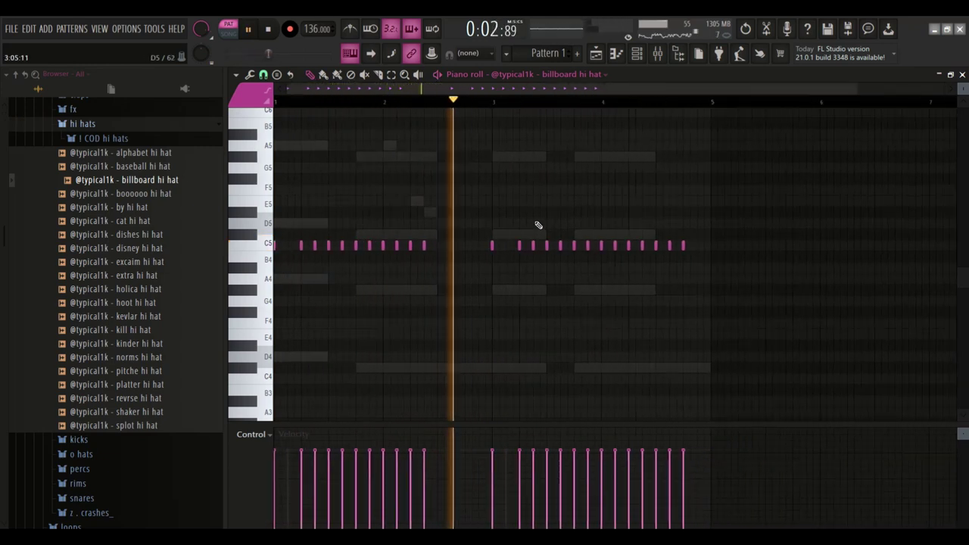
scroll(595, 300, "up", 2)
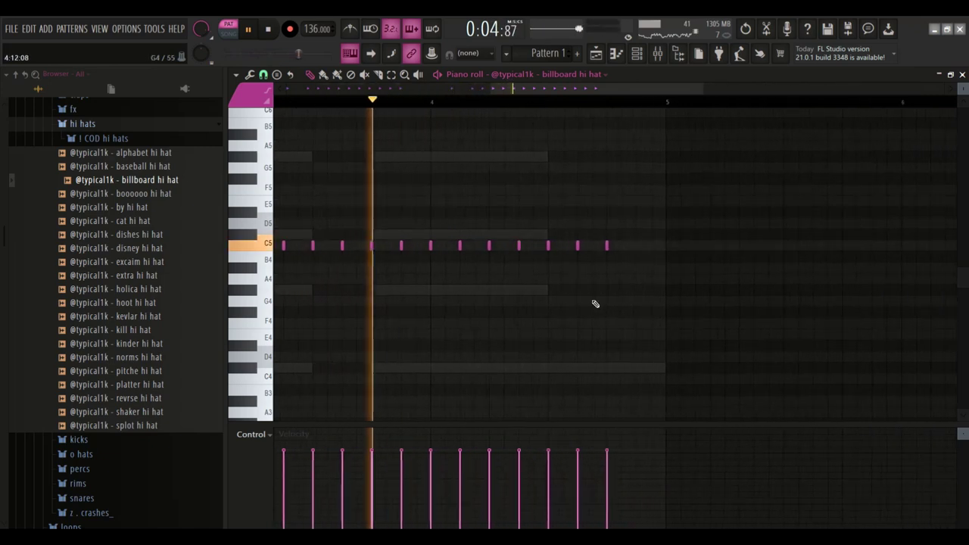
left_click(477, 324)
left_click(543, 324)
left_click_drag(563, 327, 438, 333)
Lengthen the C5 hi-hat hit one beat before bar 2, chop it into a roll, and trim the roll to a quick double hit.
scroll(459, 275, "down", 3)
scroll(376, 283, "up", 6)
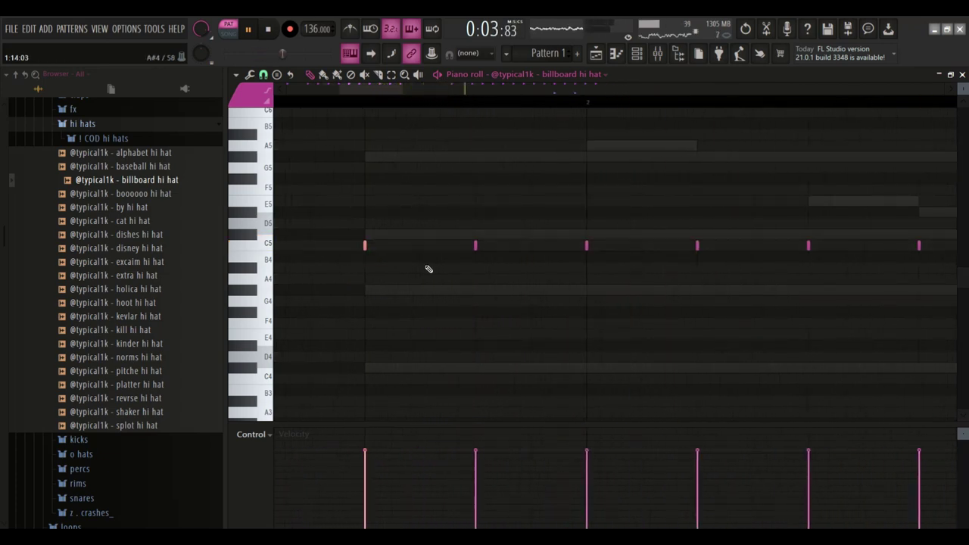
scroll(429, 268, "down", 2)
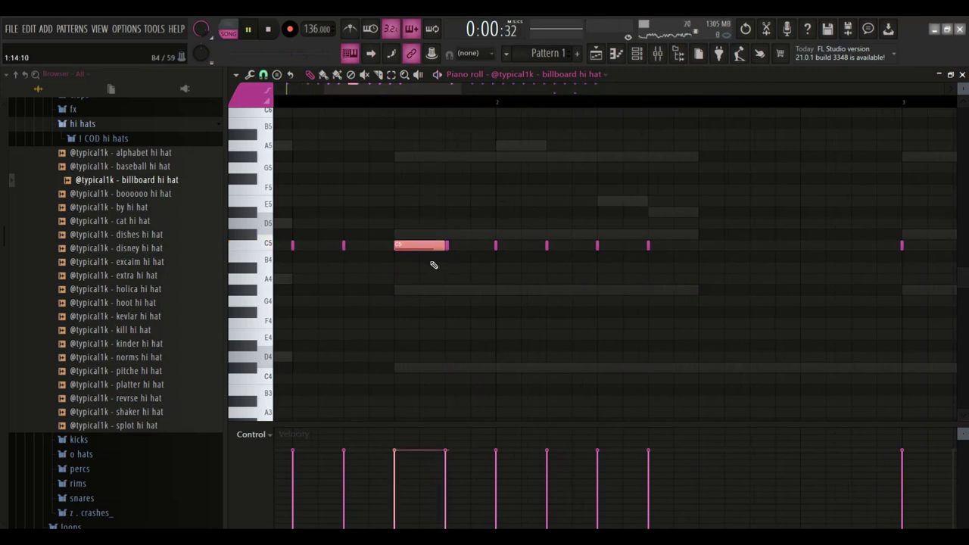
key("alt+u")
key("Return")
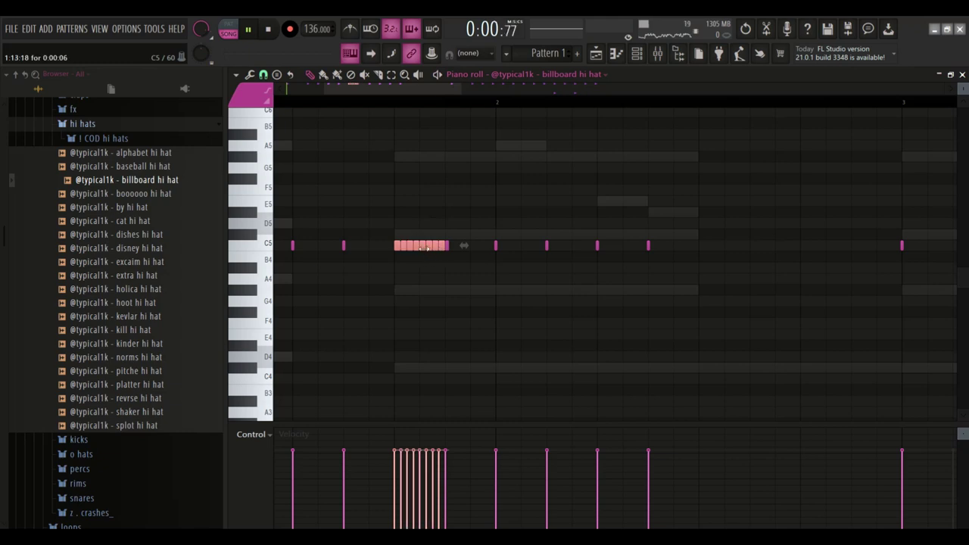
scroll(502, 244, "down", 3)
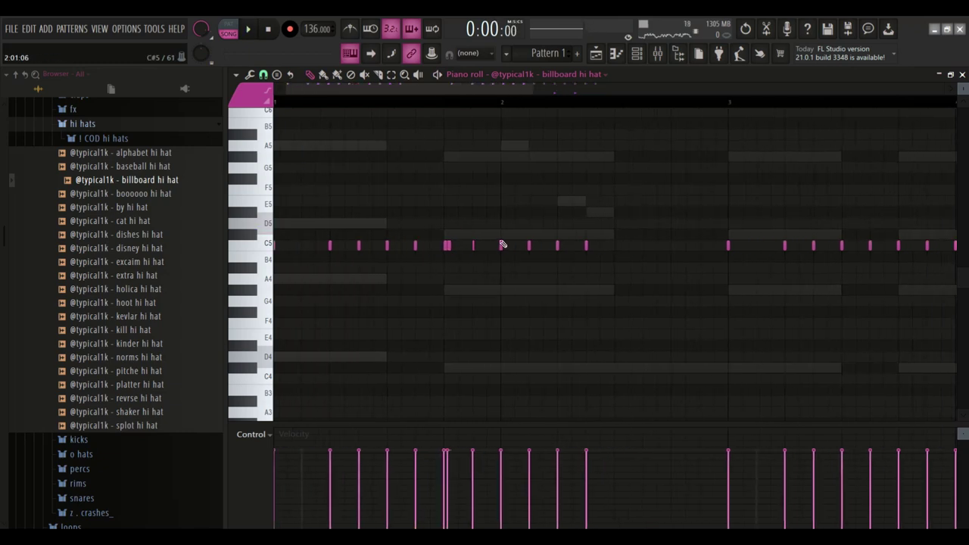
Chop the C5 hi-hat one beat before bar 4 into a roll with descending velocities and add an F4 hit beneath its start.
scroll(479, 240, "down", 3)
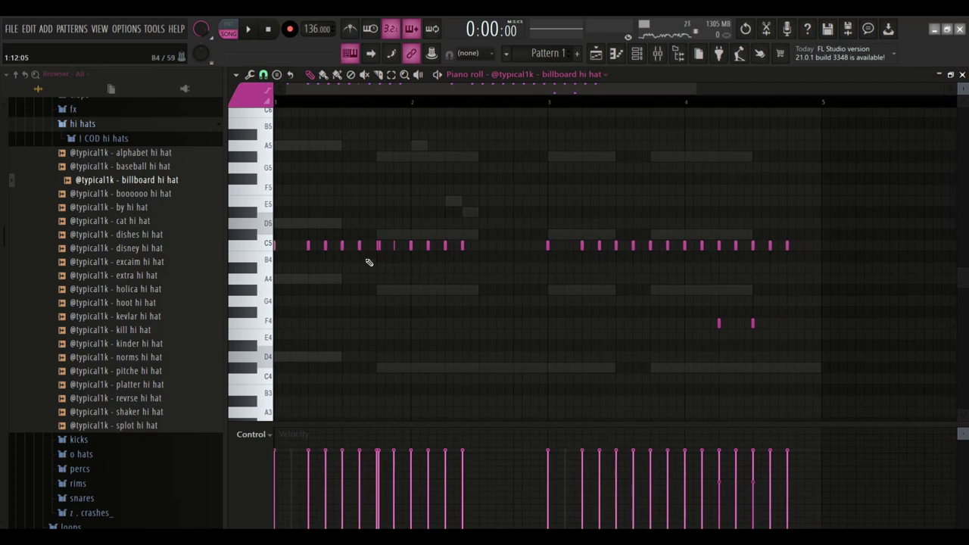
scroll(611, 265, "up", 1)
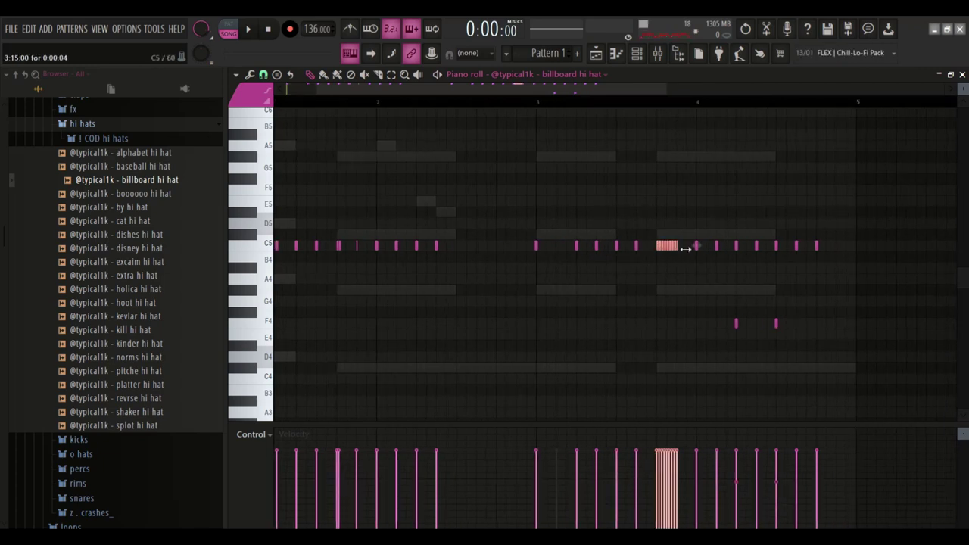
scroll(651, 254, "up", 4)
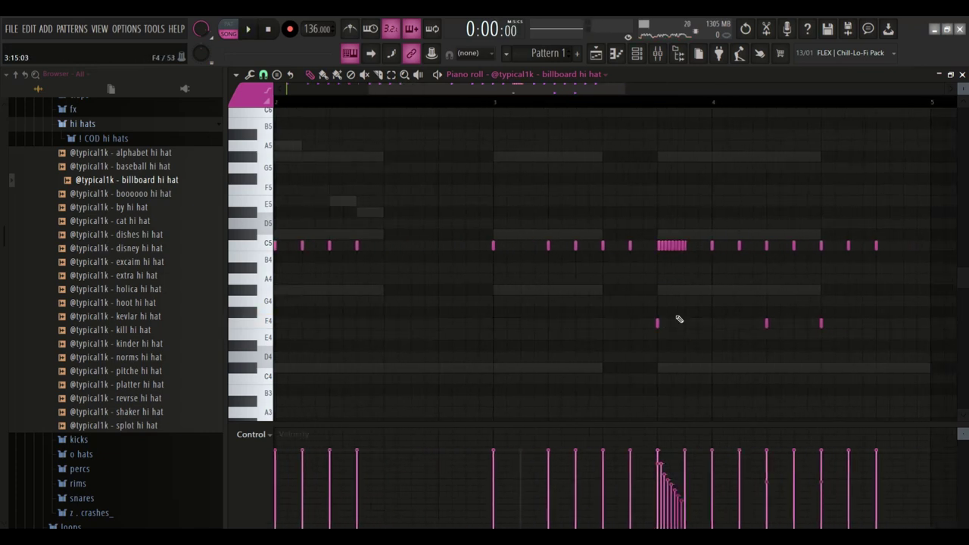
Play back the hi-hat pattern and lower the velocity of the second note in the double hit before bar 2.
scroll(656, 325, "down", 7)
key("space")
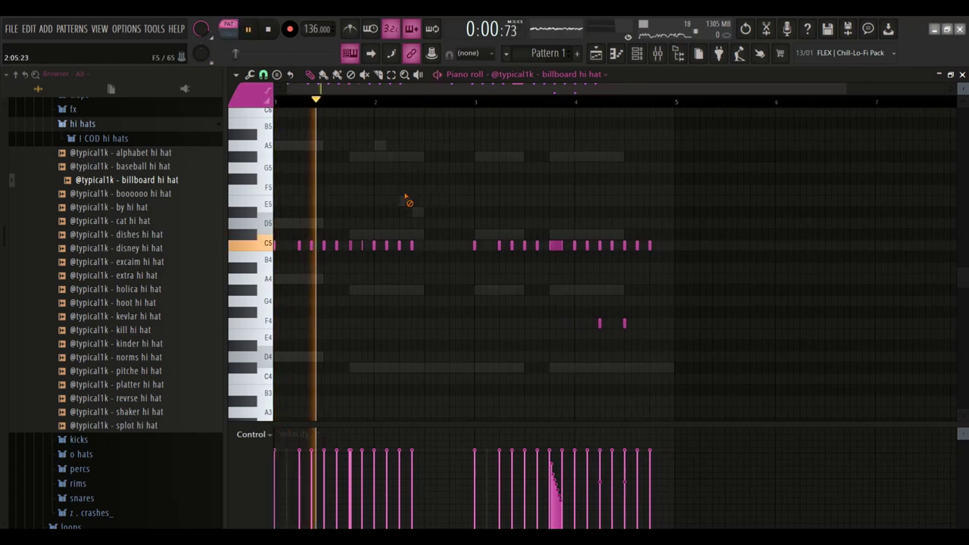
scroll(386, 227, "up", 2)
scroll(337, 250, "up", 1)
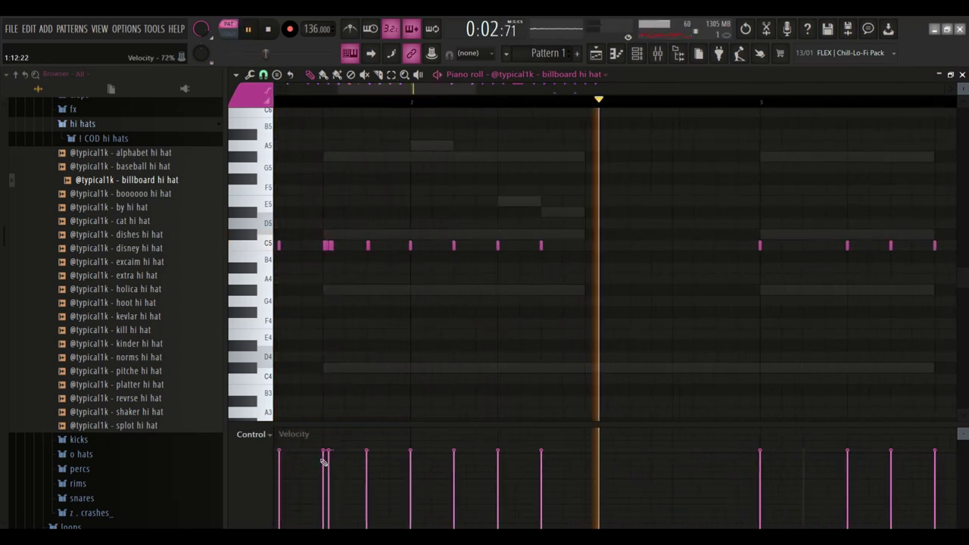
scroll(759, 305, "down", 4)
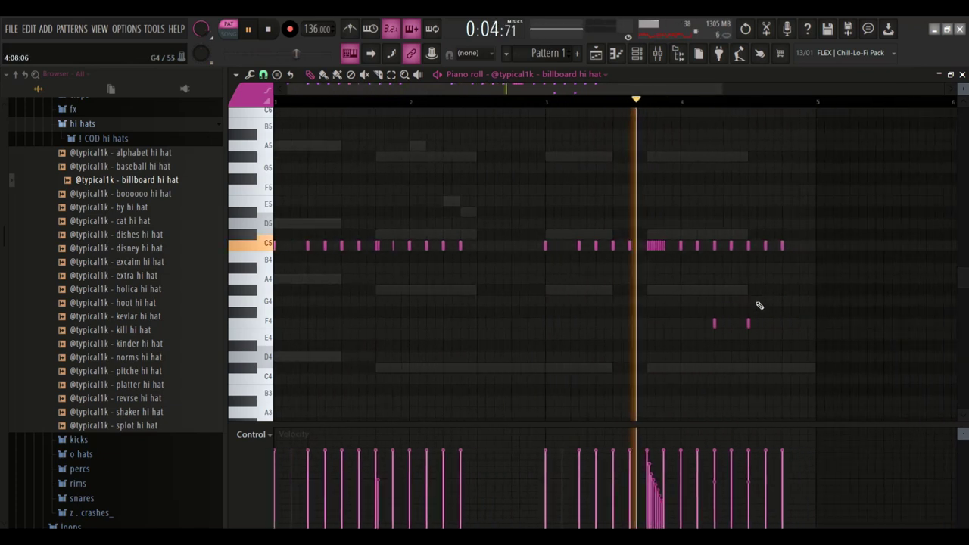
scroll(682, 302, "up", 2)
scroll(666, 300, "down", 3)
scroll(686, 299, "up", 3)
scroll(615, 302, "down", 3)
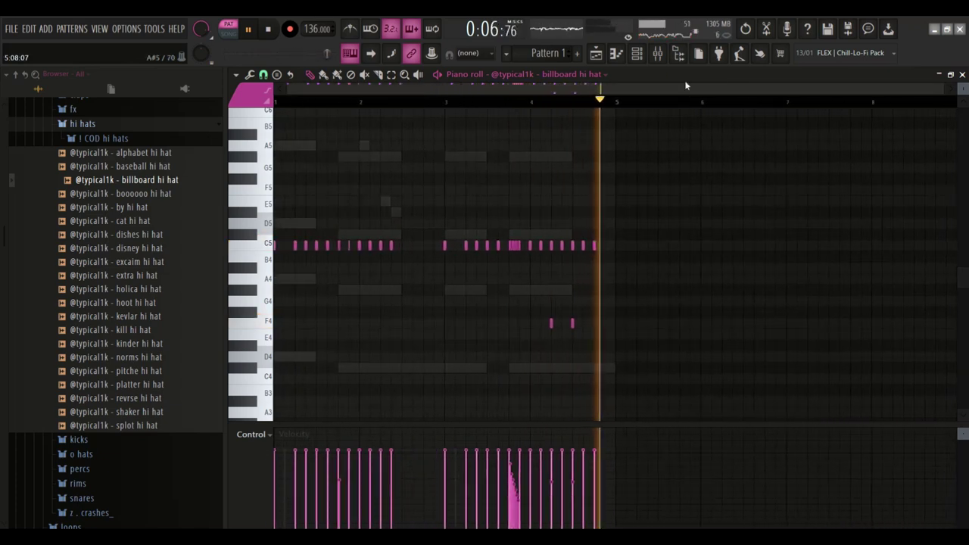
left_click(637, 55)
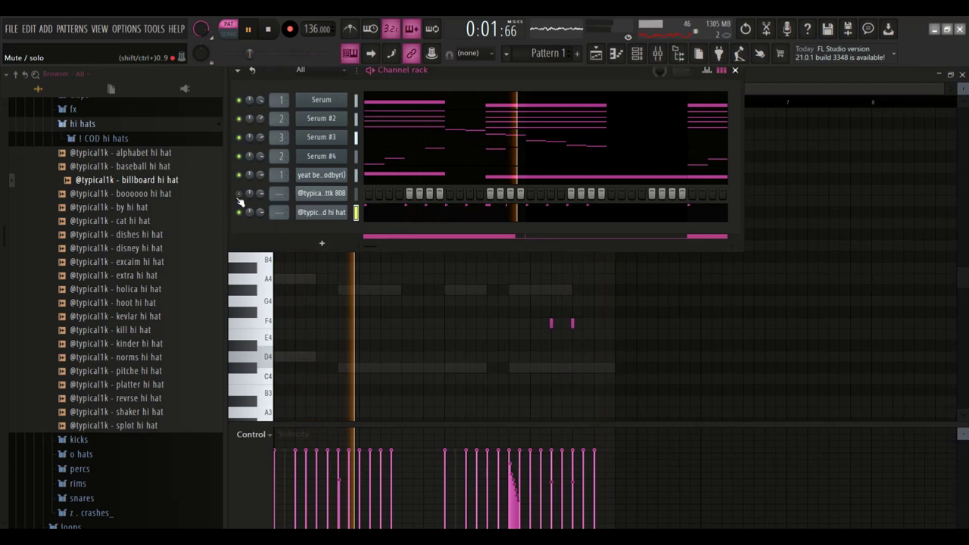
left_click(81, 123)
scroll(89, 182, "up", 2)
left_click(78, 176)
left_click(106, 118)
scroll(76, 175, "up", 4)
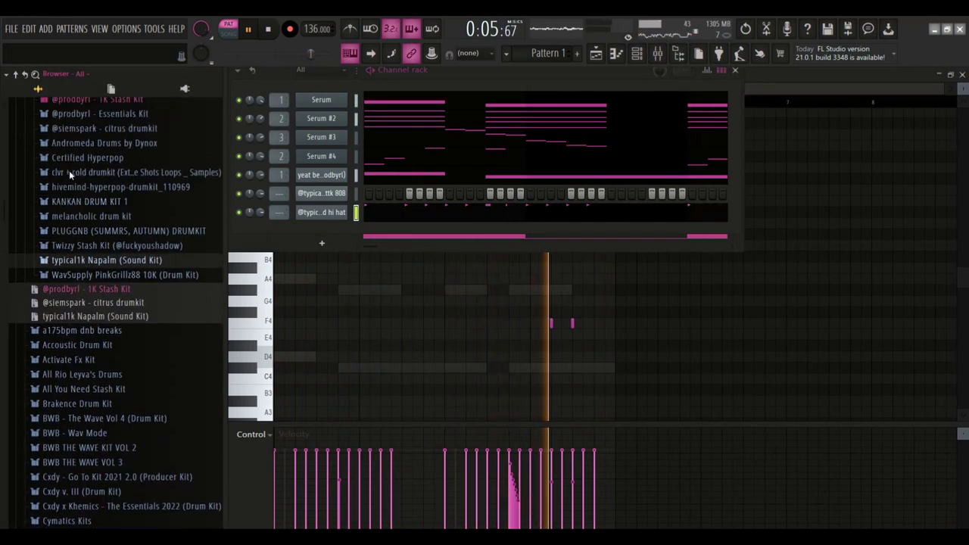
scroll(69, 170, "up", 3)
left_click(100, 217)
left_click(69, 231)
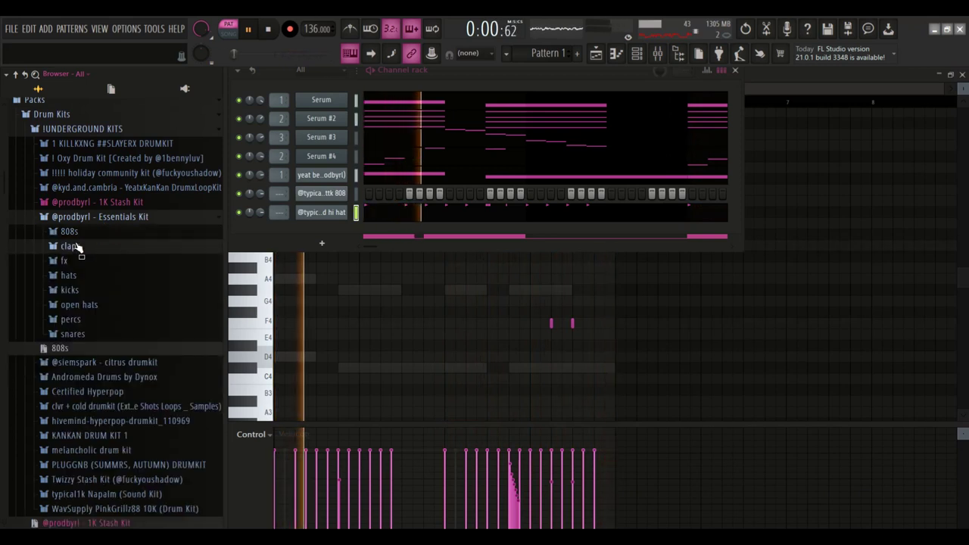
Add the clean clap sample from the kit's claps folder as a new channel and open its piano roll.
left_click(78, 248)
left_click_drag(107, 273, 320, 232)
right_click(321, 232)
left_click(340, 247)
Place C5 clap hits on beat 3 of bars 1, 2 and 3.
left_click(319, 247)
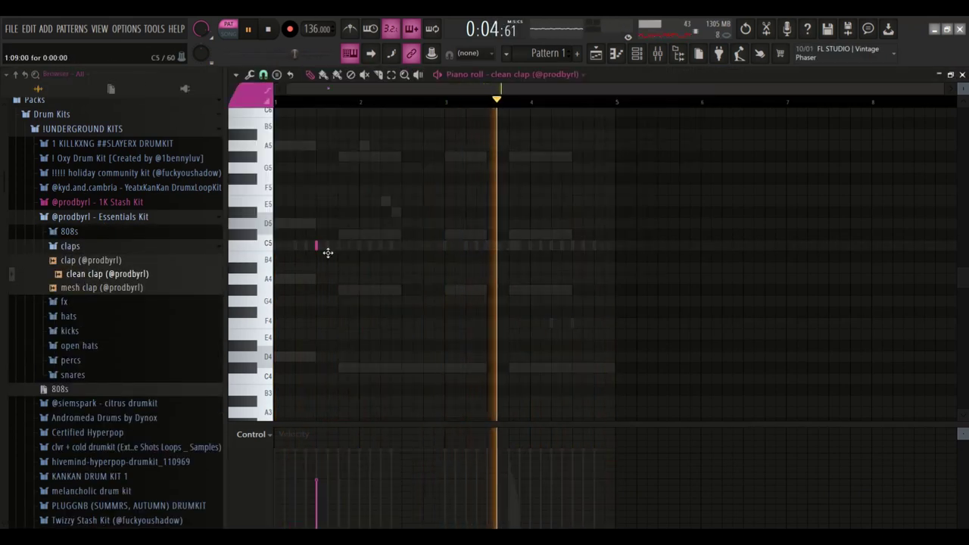
scroll(324, 331, "up", 2, "ctrl")
left_click(481, 247)
left_click(636, 247)
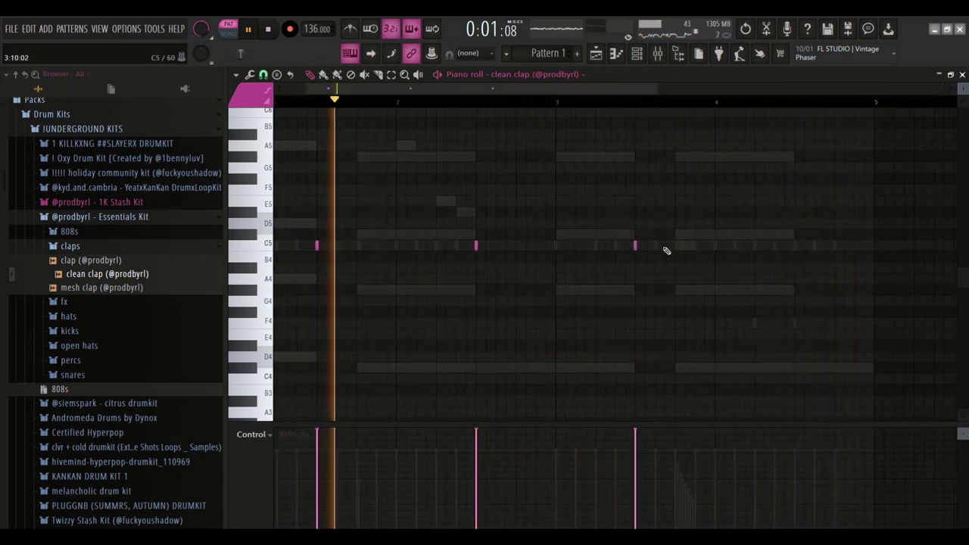
Add C5 claps on step 3, beat 3 and beat 4 of bar 4, and lower the first one's velocity.
left_click(734, 247)
left_click(795, 247)
left_click(835, 247)
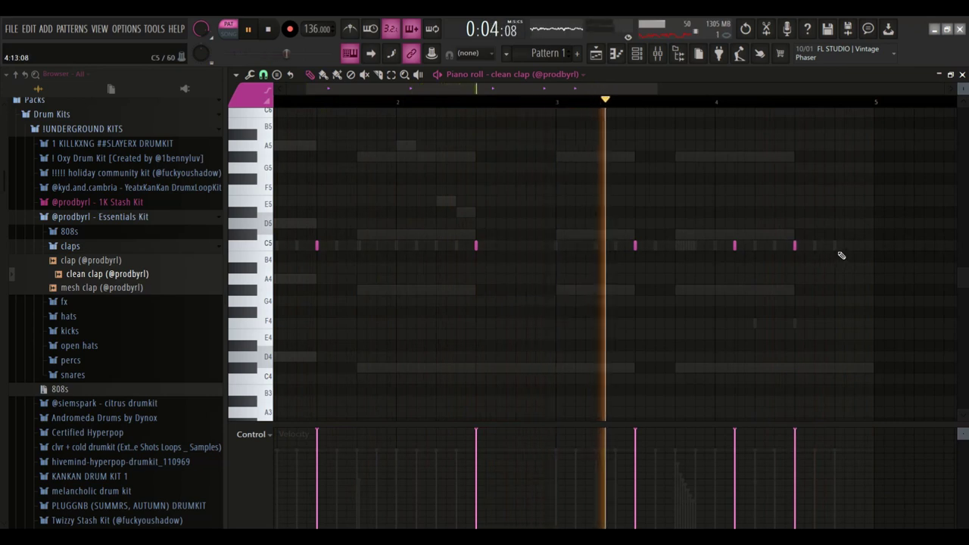
left_click(736, 452)
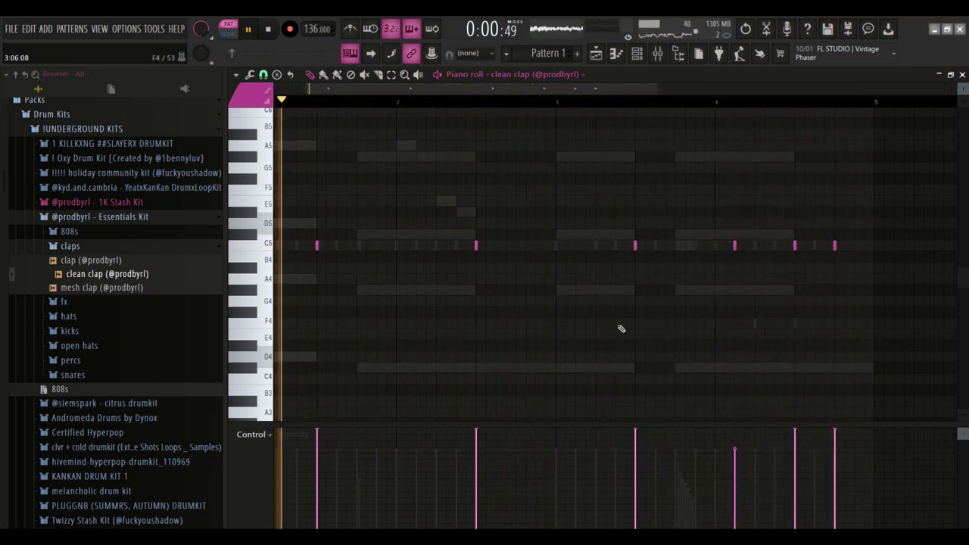
scroll(622, 328, "down", 2)
Inspect the volume envelope settings of the attk 808 channel.
left_click(637, 56)
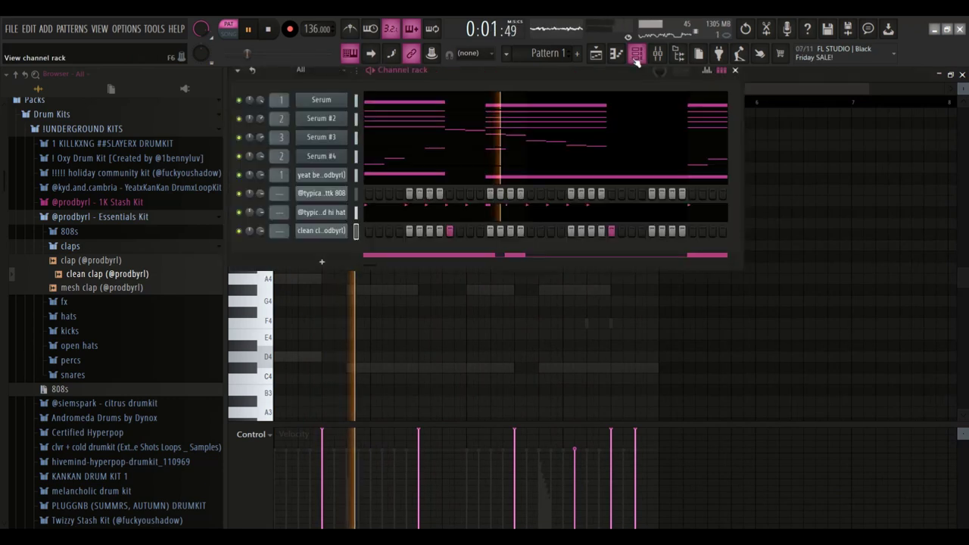
left_click(348, 193)
left_click(276, 144)
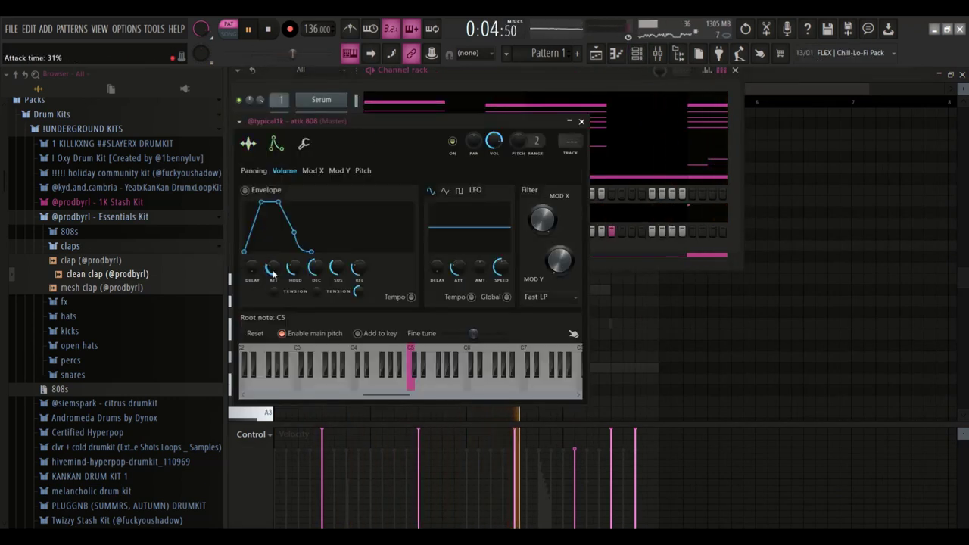
left_click(581, 122)
Open the attk 808's piano roll and place a D6 note at the start of bar 1.
right_click(331, 195)
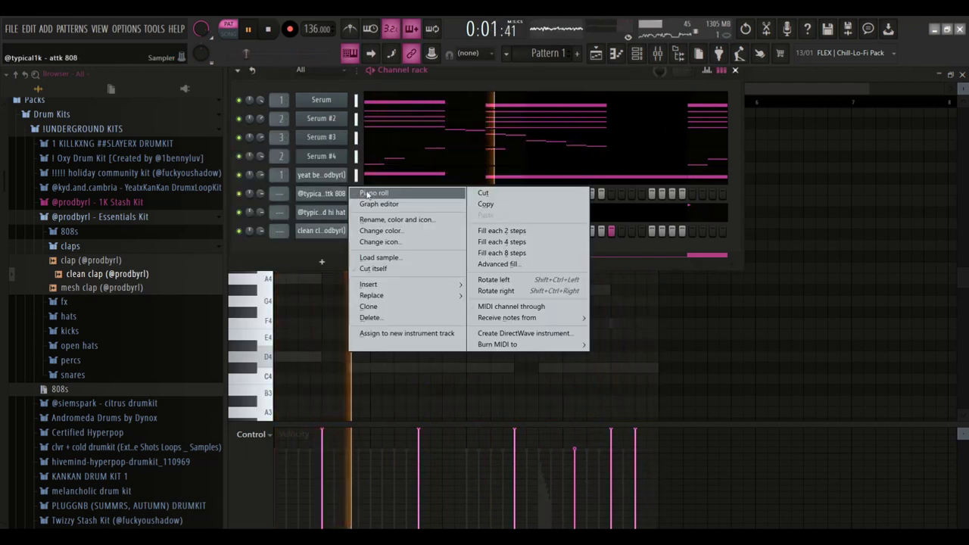
left_click(362, 190)
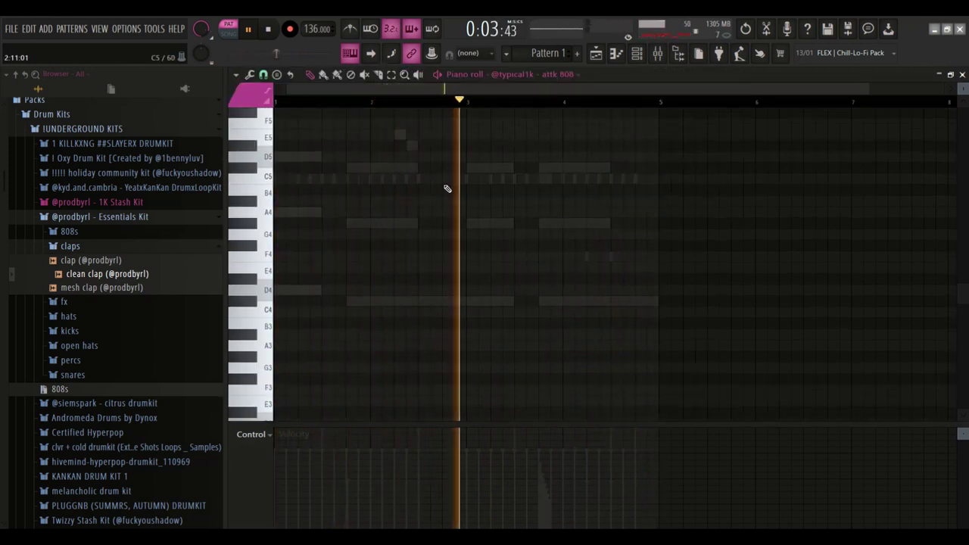
scroll(587, 231, "up", 2)
scroll(611, 242, "up", 3)
scroll(644, 218, "up", 3)
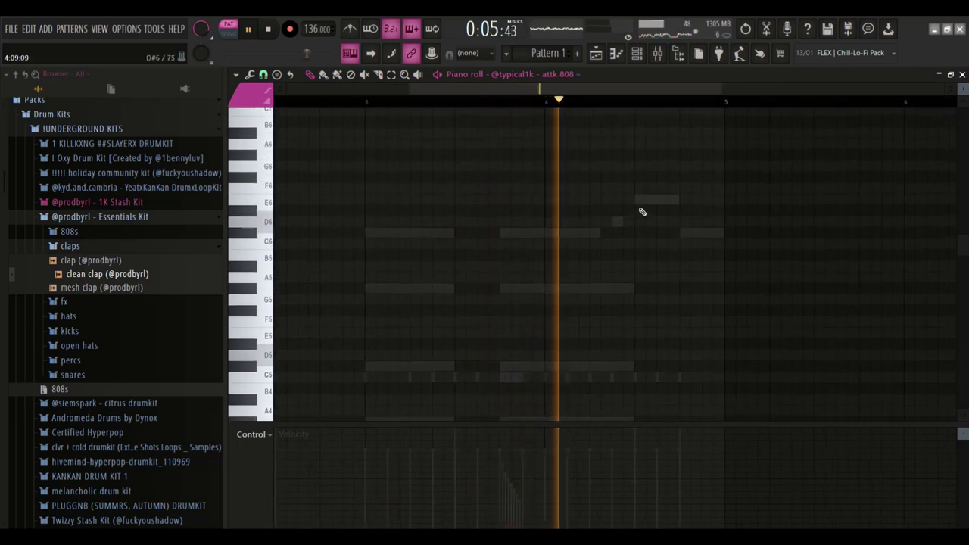
scroll(612, 225, "down", 3)
left_click(277, 224)
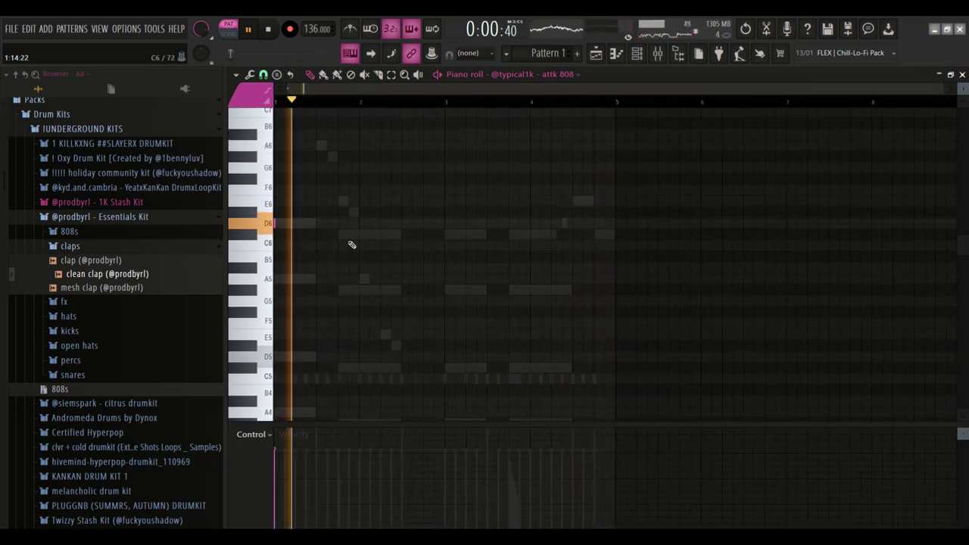
Add C#6 808 notes on beat 4 of bar 1, step 3 of bar 2, and the downbeat, step 7 and beat 4 of bar 3.
left_click(341, 235)
scroll(376, 240, "up", 1)
left_click(373, 237)
scroll(380, 242, "up", 1)
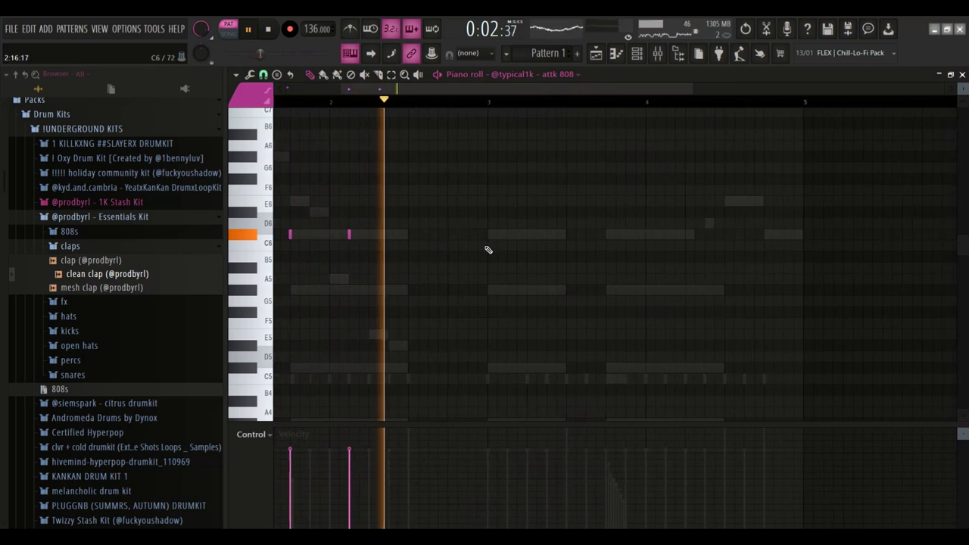
scroll(492, 242, "up", 1)
left_click(489, 234)
left_click(558, 235)
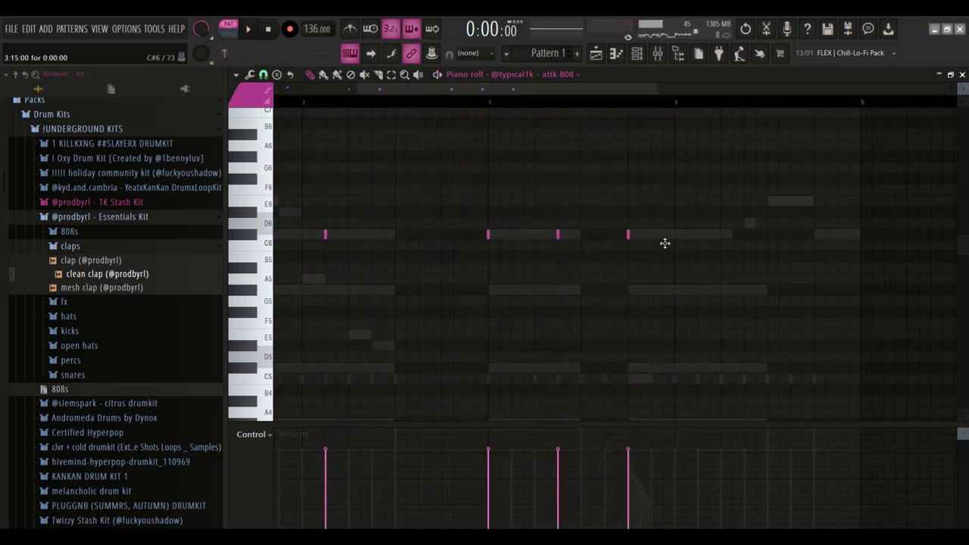
Add C#6 notes on step 15 of bar 3 and steps 5, 7 and 11 of bar 4, and delete the one on beat 4 of bar 3.
left_click(500, 104)
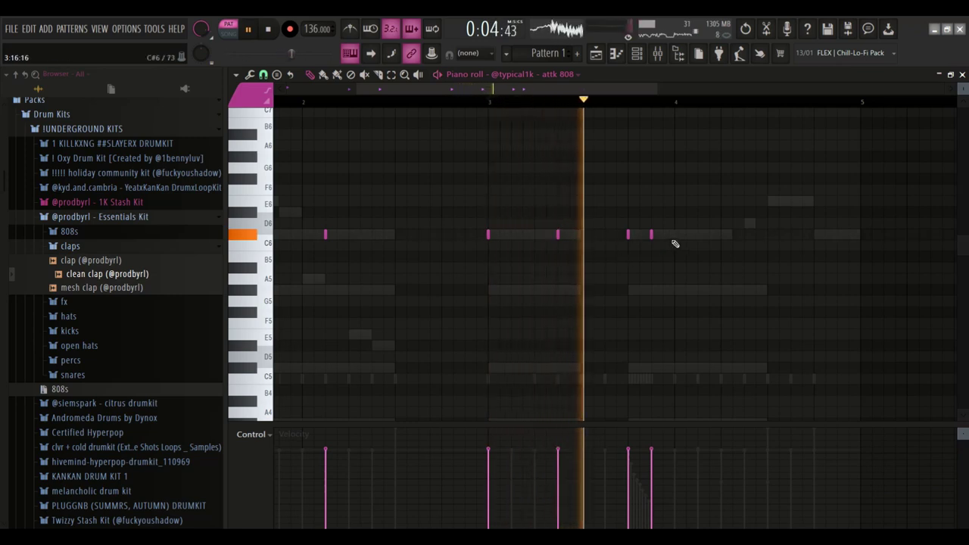
left_click(721, 234)
left_click(744, 235)
key("space")
right_click(628, 235)
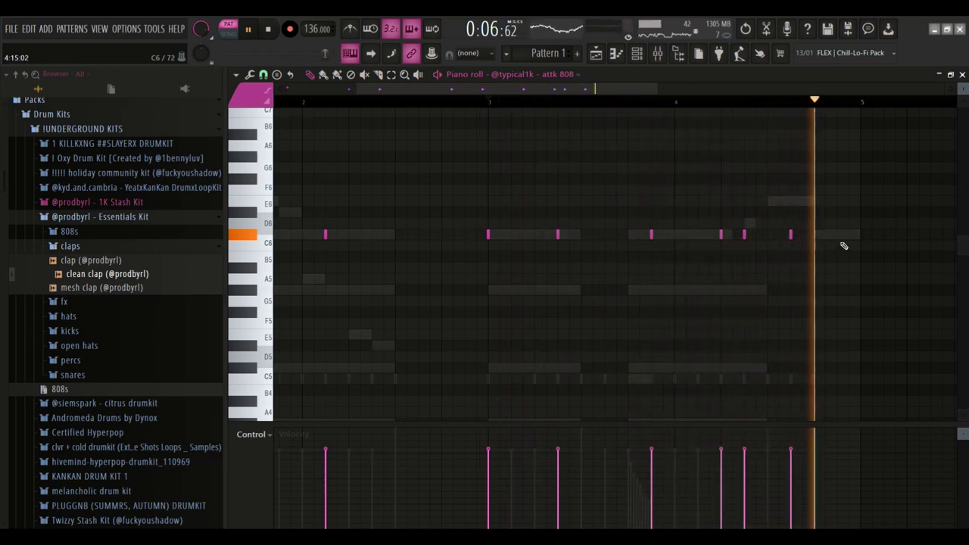
Extend every 808 note to the start of the next using a helper C#6 note at bar 5, and remove that helper note.
scroll(818, 229, "down", 2)
key("space")
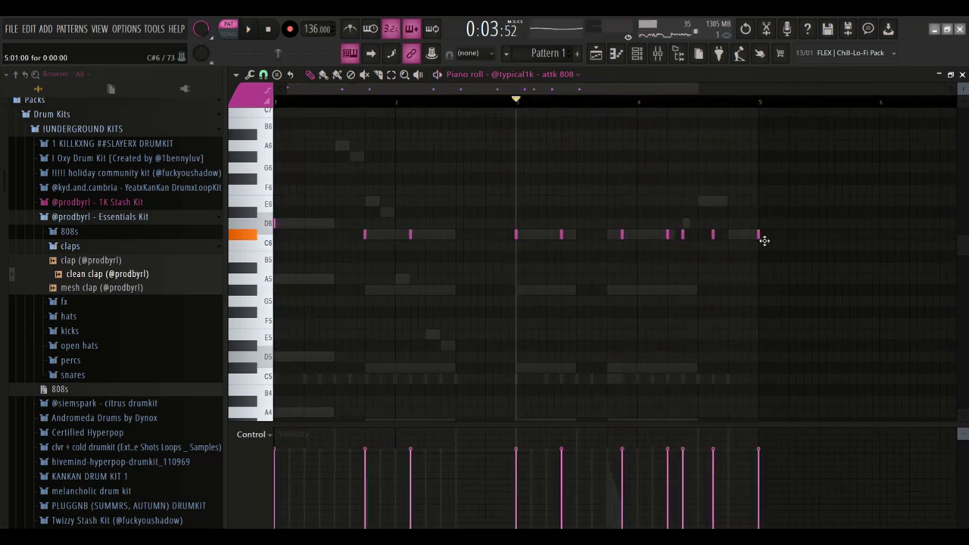
key("ctrl+l")
key("ctrl+a")
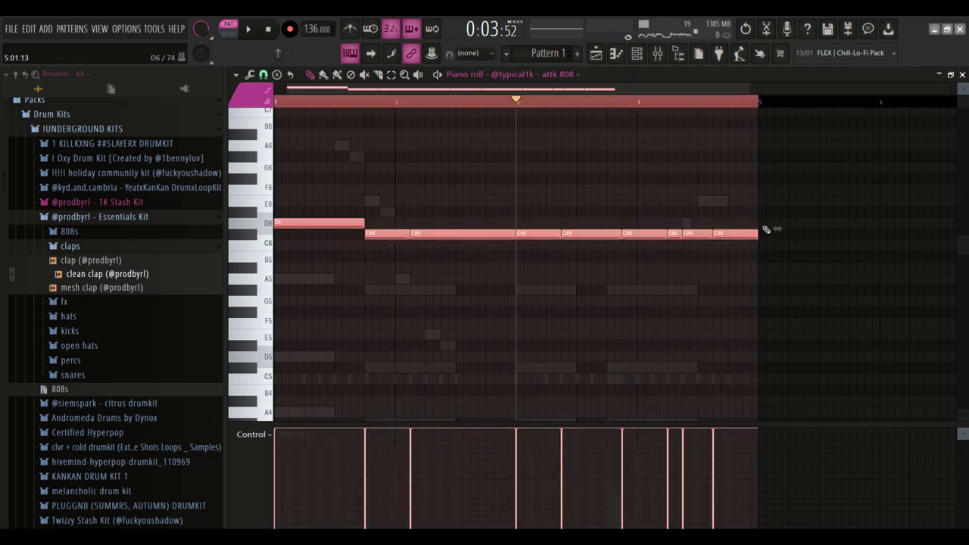
scroll(753, 216, "down", 2)
key("space")
right_click(399, 168)
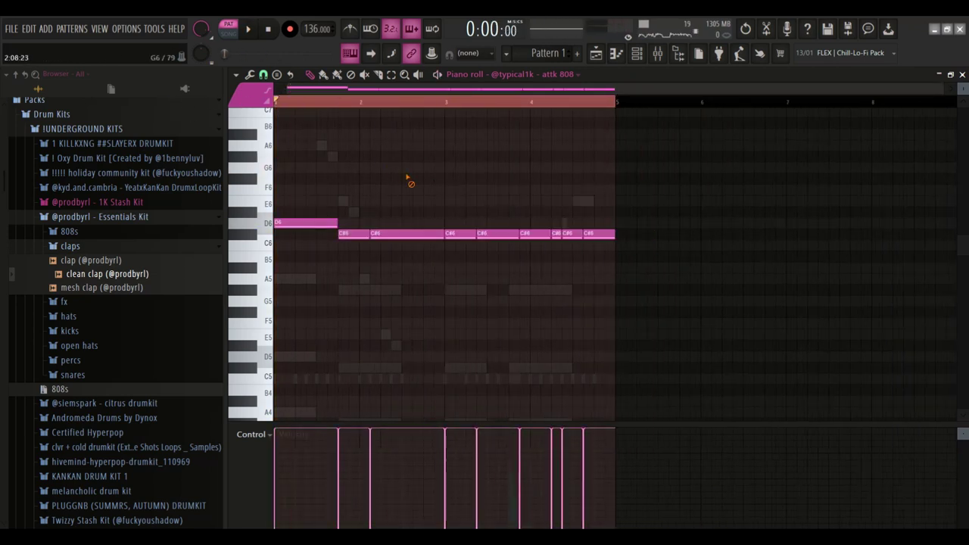
Transpose the 808 notes down one octave, play the pattern, and set the 808's channel volume to 83%.
key("ctrl+Down")
key("space")
left_click(469, 200)
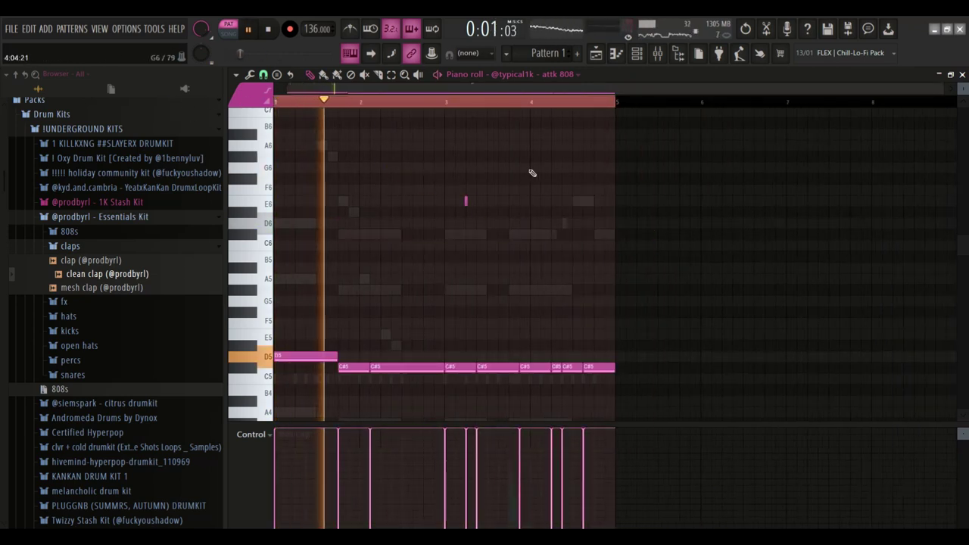
scroll(492, 174, "down", 1)
key("F6")
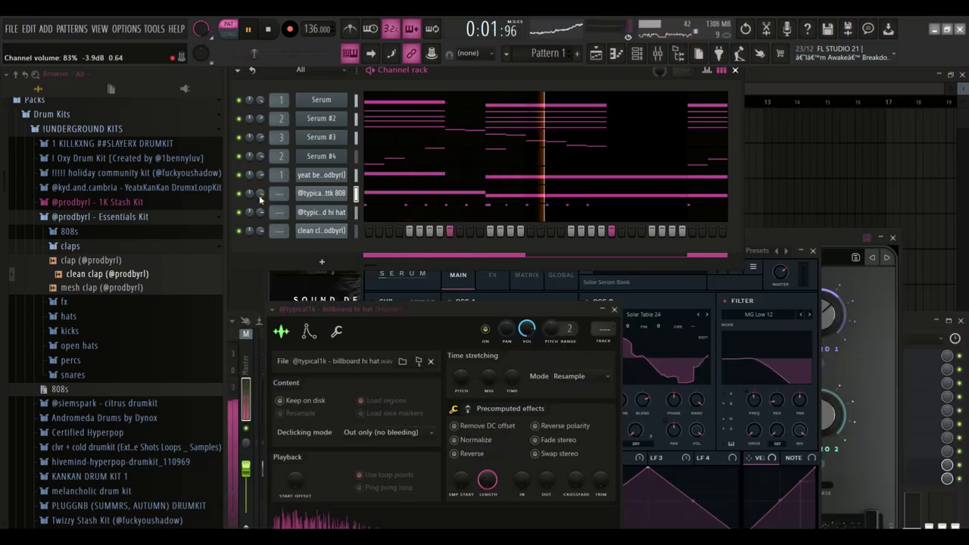
Look through the 1 KILLKXNG ##SLAYERX DRUMKIT folders and open the 808s folder of the typical1k Napalm kit.
left_click(74, 233)
left_click(87, 216)
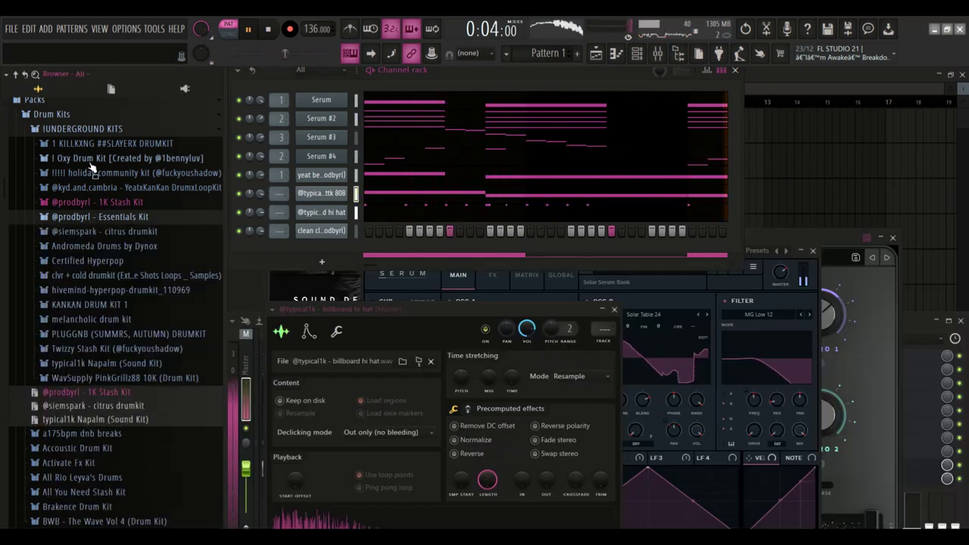
left_click(80, 144)
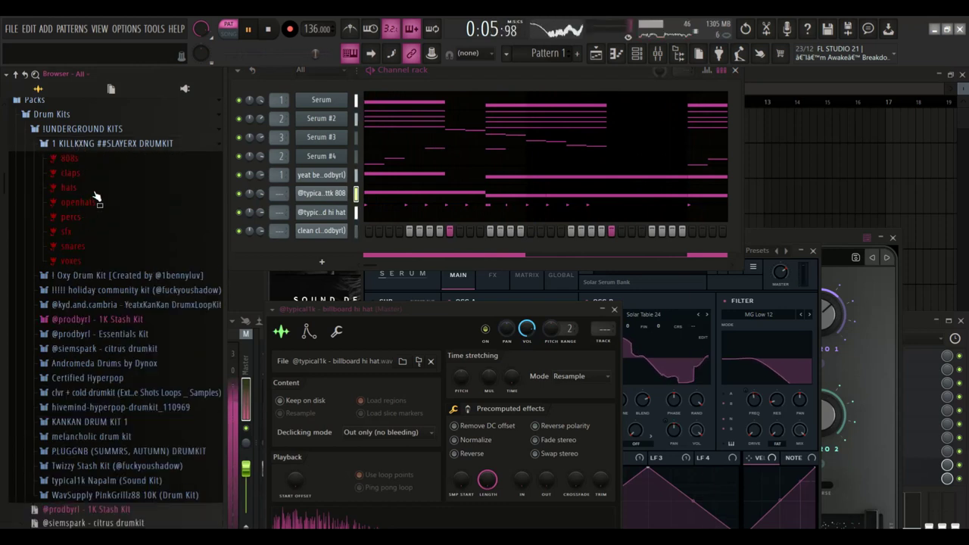
scroll(91, 181, "down", 8)
scroll(111, 220, "up", 2)
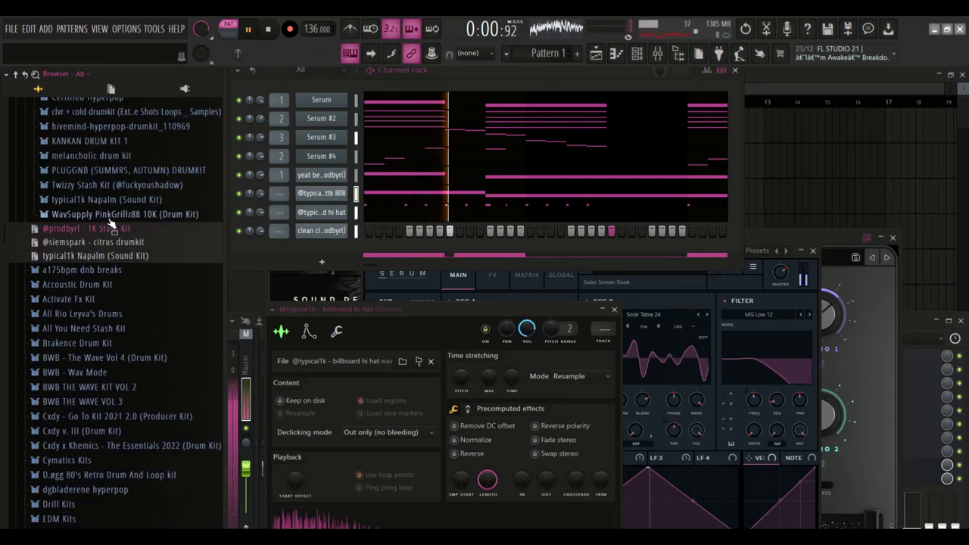
left_click(111, 203)
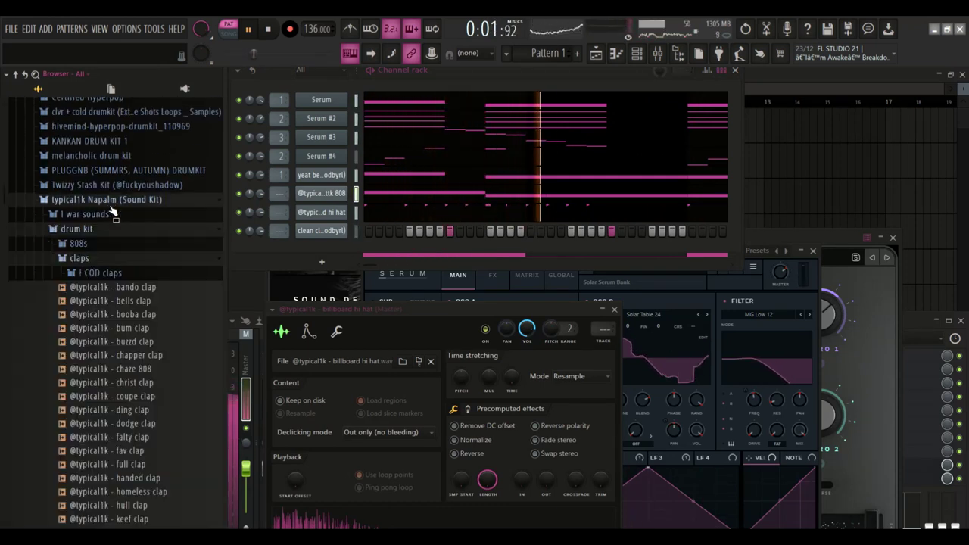
left_click(91, 246)
Audition alternative 808 samples in the Napalm kit, including clash, futureofthespinz and lice.
scroll(106, 258, "down", 5)
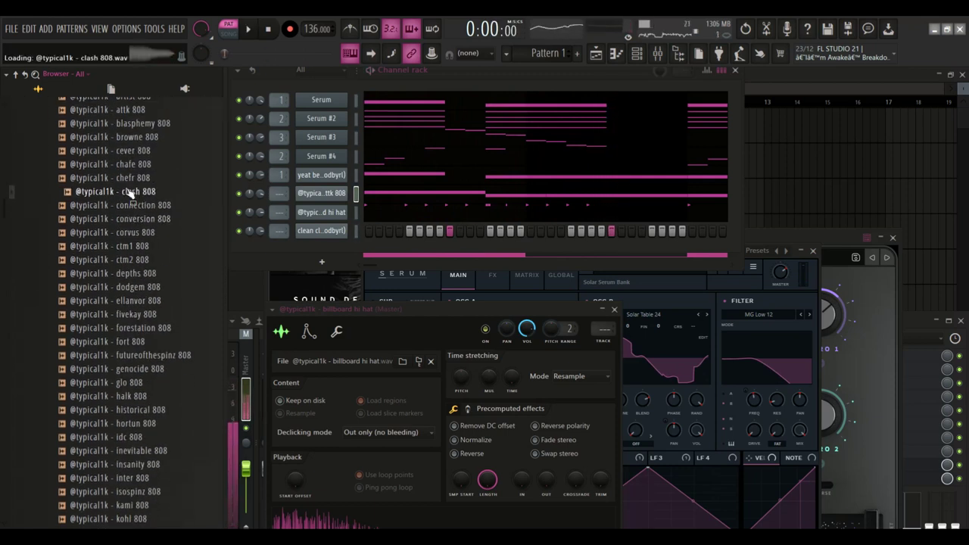
scroll(128, 189, "down", 4)
left_click(132, 206)
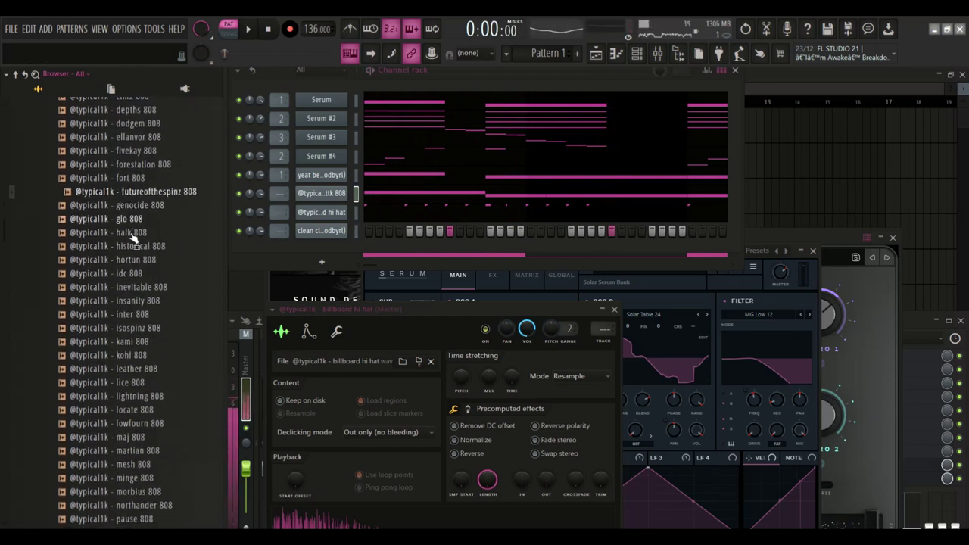
scroll(127, 282, "down", 2)
left_click(137, 275)
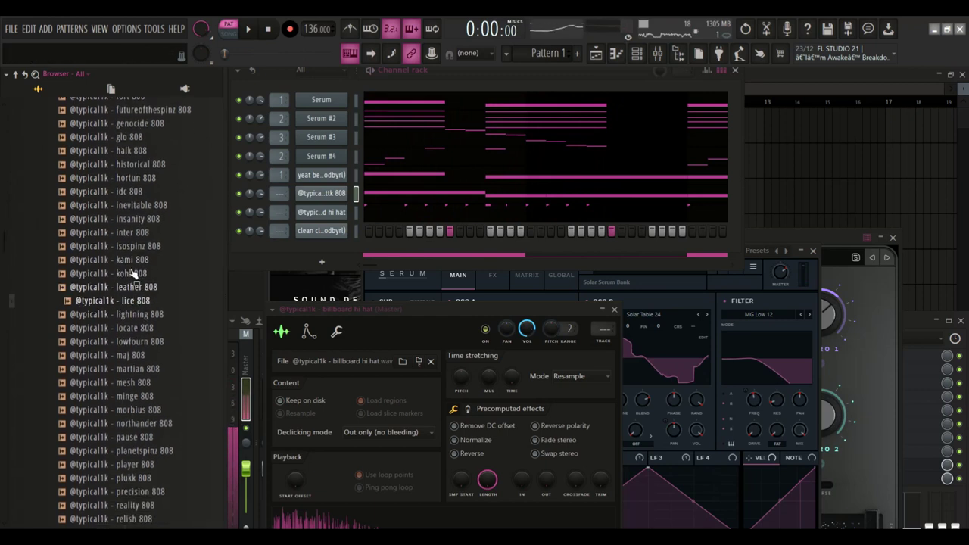
scroll(134, 271, "down", 4)
left_click(132, 246)
scroll(127, 227, "down", 4)
left_click(124, 218)
scroll(123, 218, "up", 11)
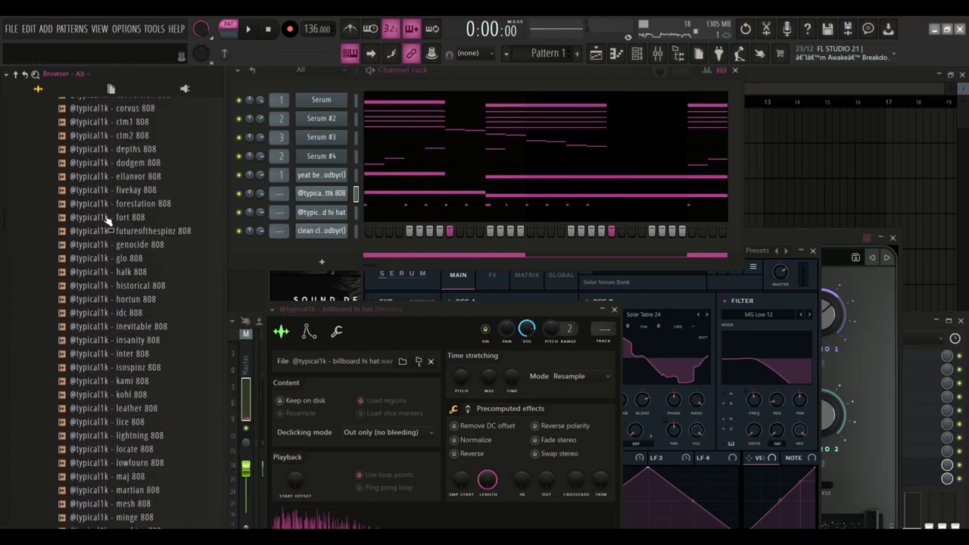
scroll(108, 219, "up", 10)
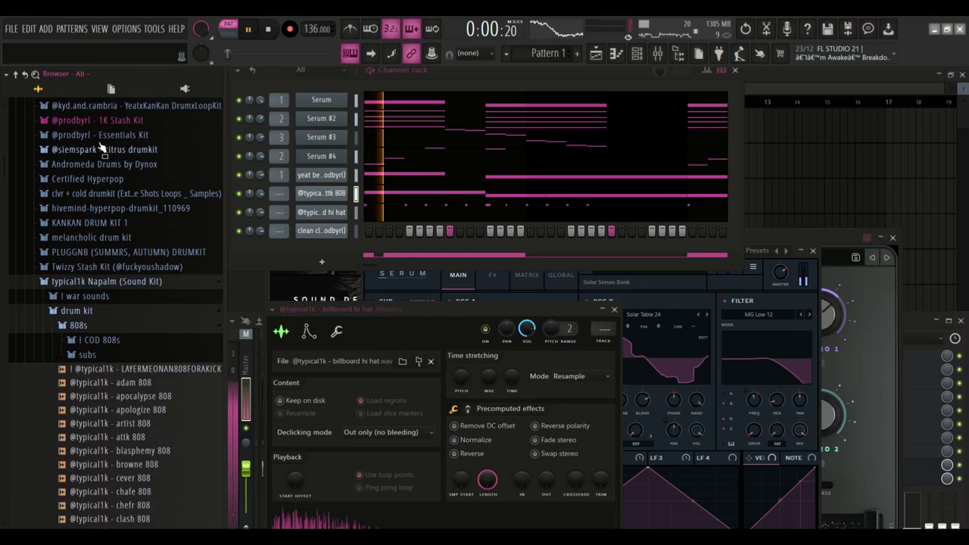
left_click(99, 138)
key("space")
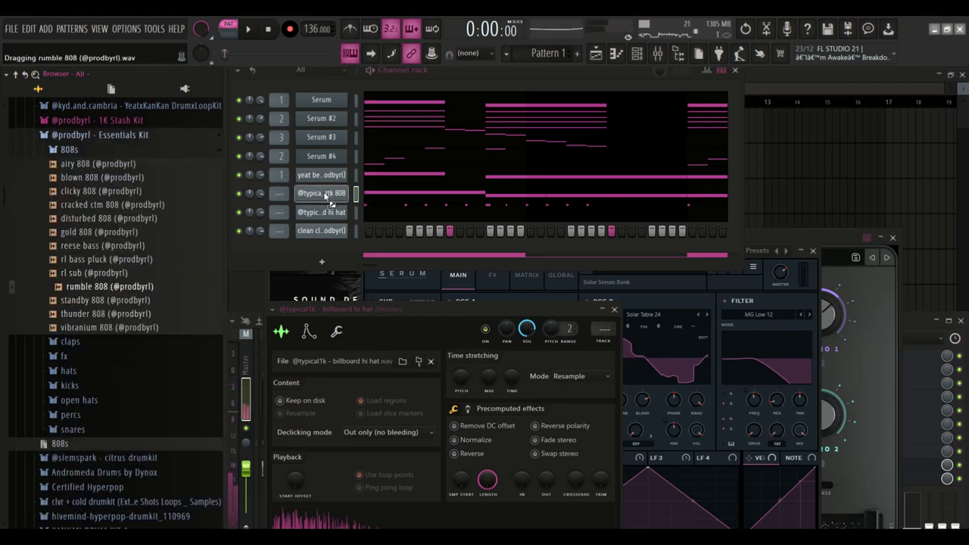
right_click(239, 195)
left_click(254, 202)
key("space")
left_click(375, 202)
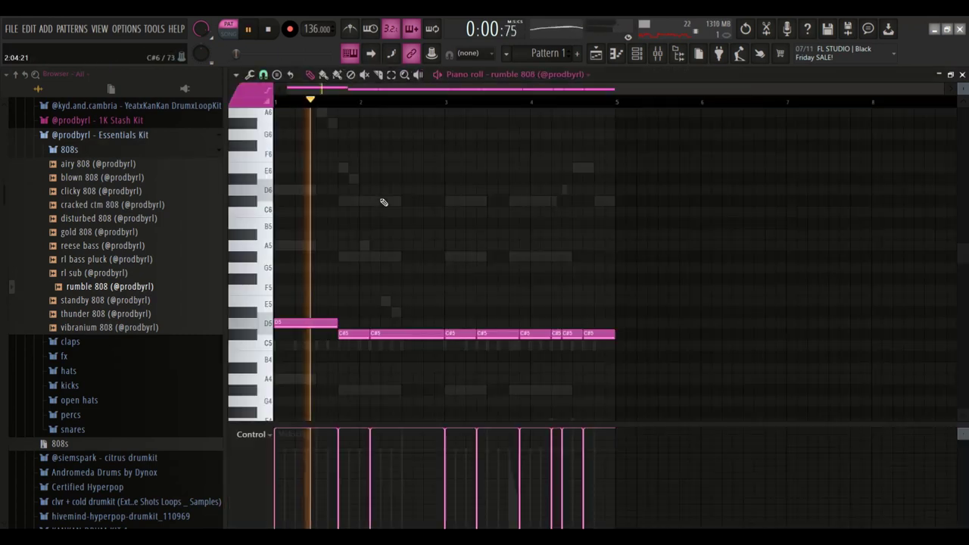
key("ctrl+a")
left_click(404, 206, "ctrl")
Inspect the rumble 808's sampler settings with its channel soloed, and re-enable the other channels.
left_click(637, 56)
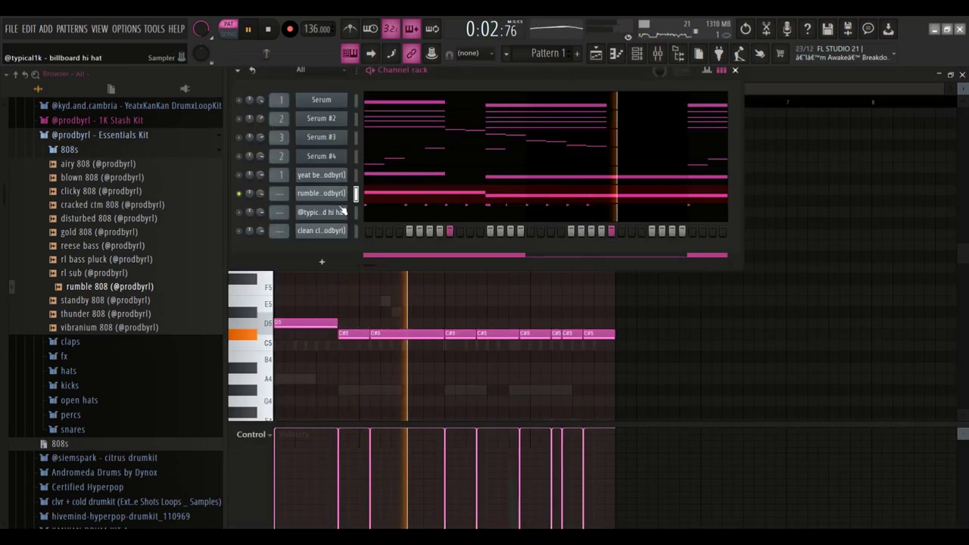
left_click(337, 196)
left_click(248, 144)
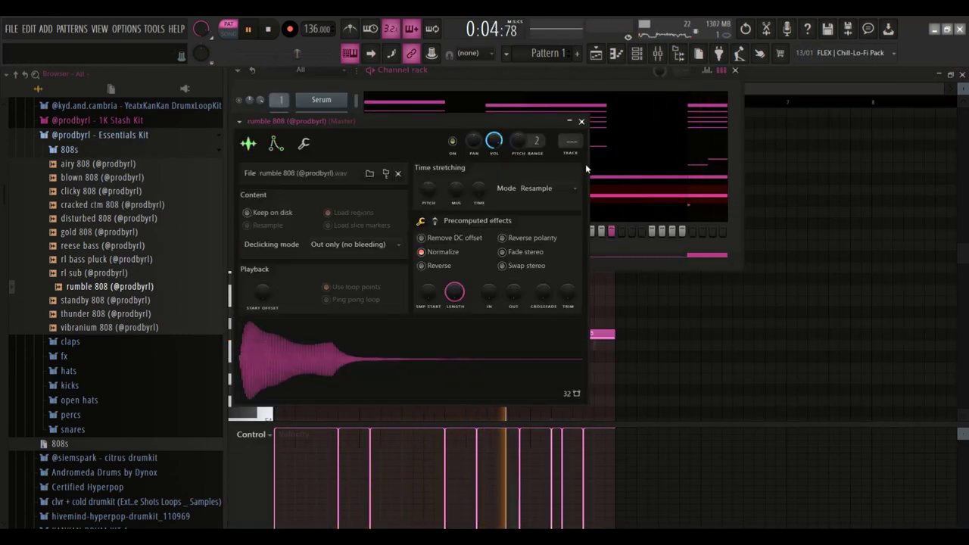
left_click(582, 122)
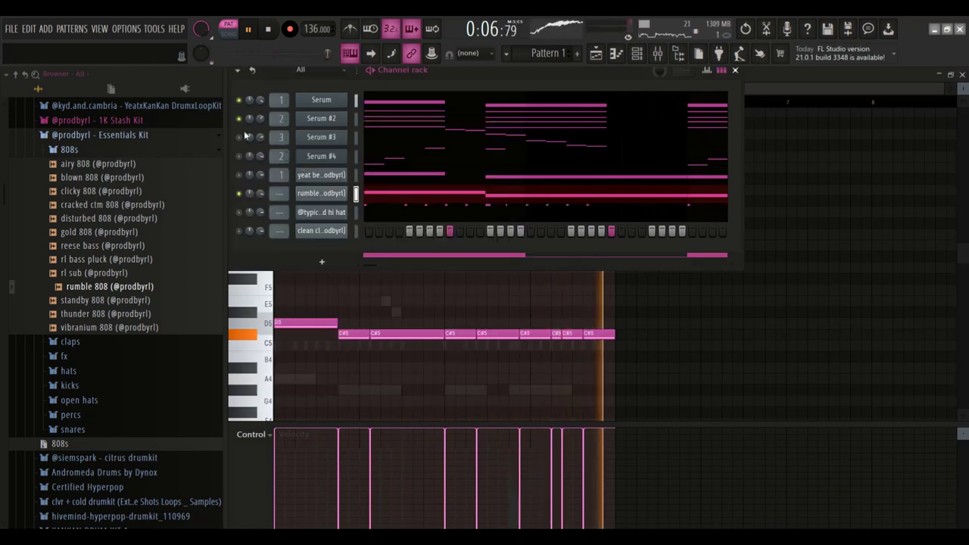
left_click(239, 174)
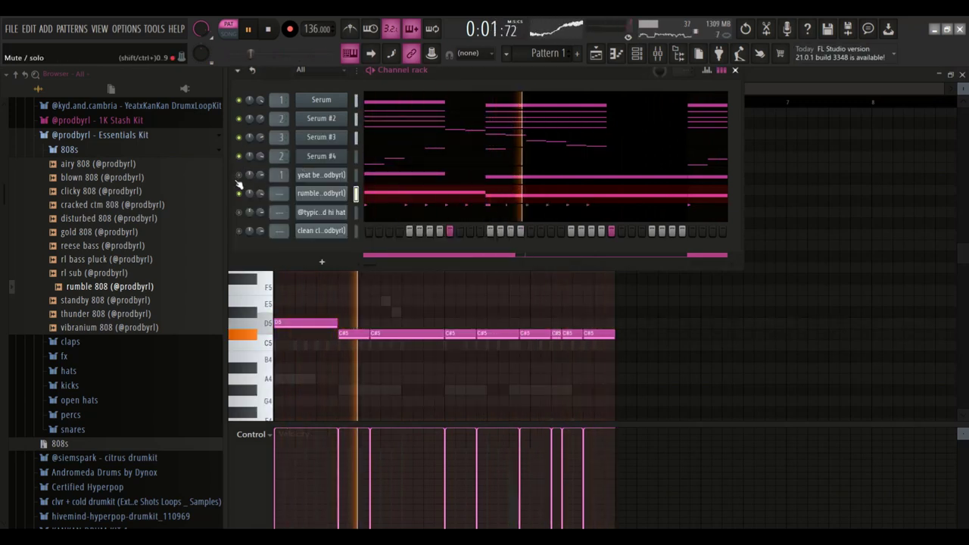
left_click(238, 212)
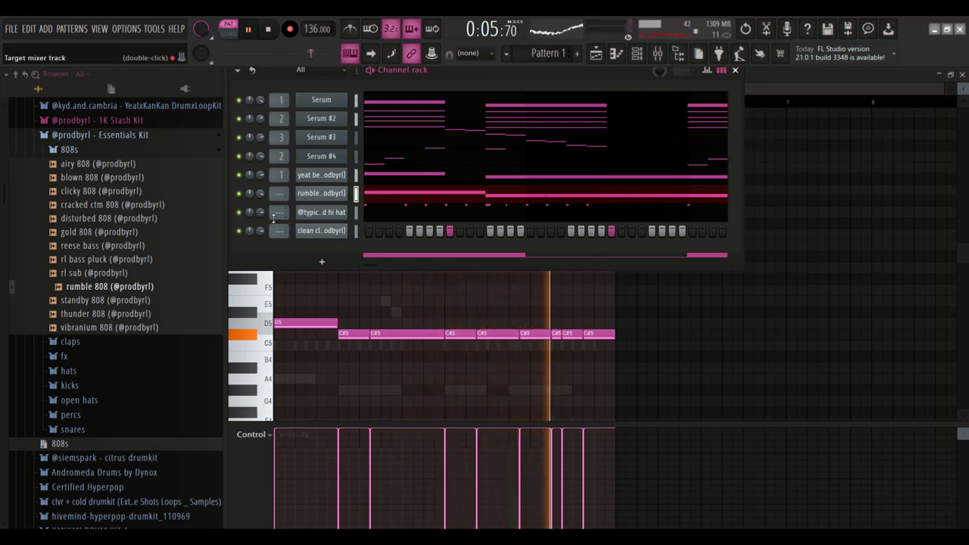
Try blown 808 on the 808 channel, replace it with clicky 808 and set the channel volume to 85%.
left_click_drag(89, 174, 316, 197)
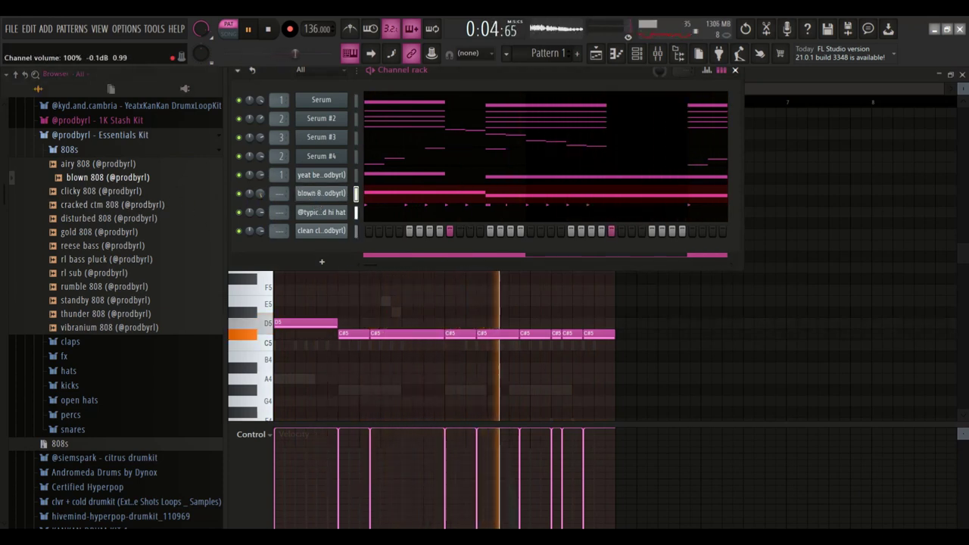
key("space")
left_click_drag(108, 191, 261, 205)
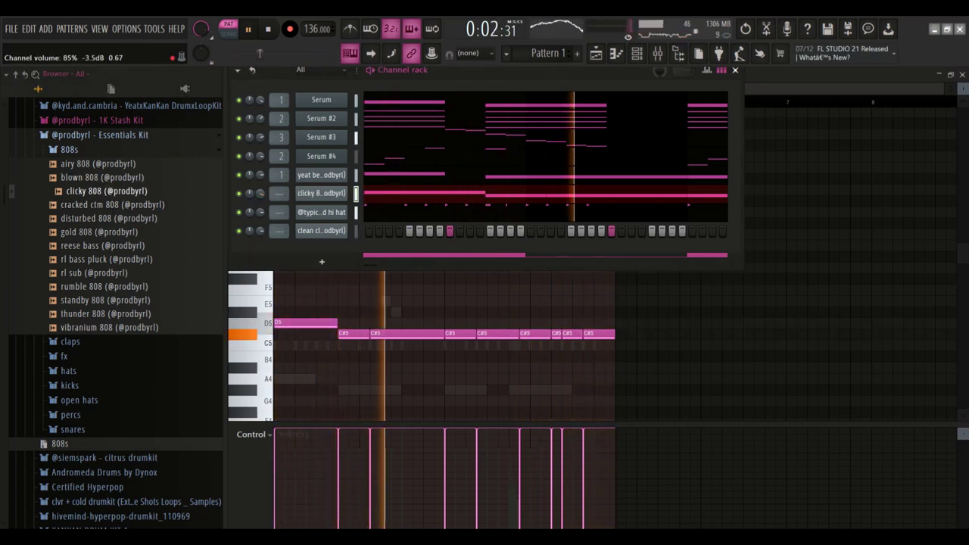
Shorten the 808's long C#5 note in bar 2 to about six steps and set the opening D5 note to 12 steps.
left_click(409, 199)
left_click(409, 199)
key("space")
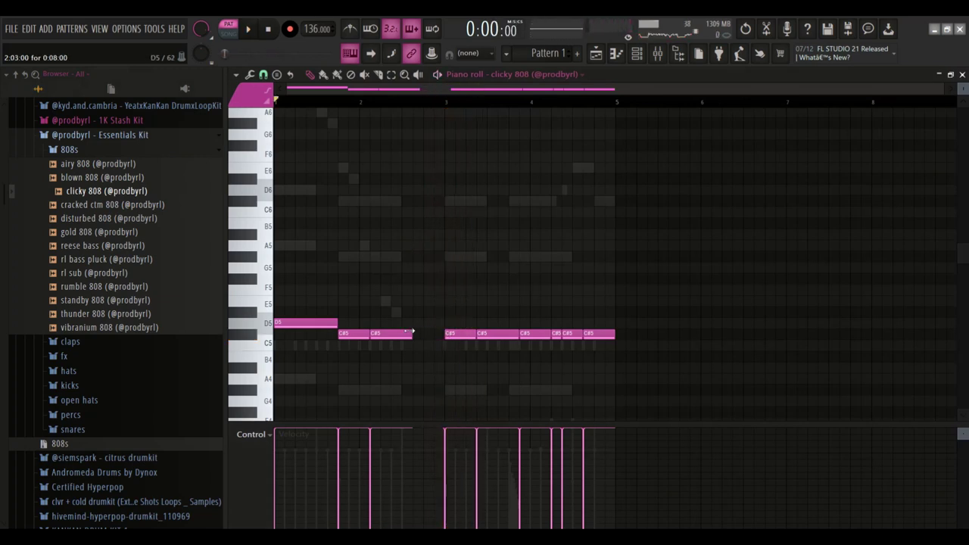
scroll(485, 290, "down", 2)
left_click(496, 202)
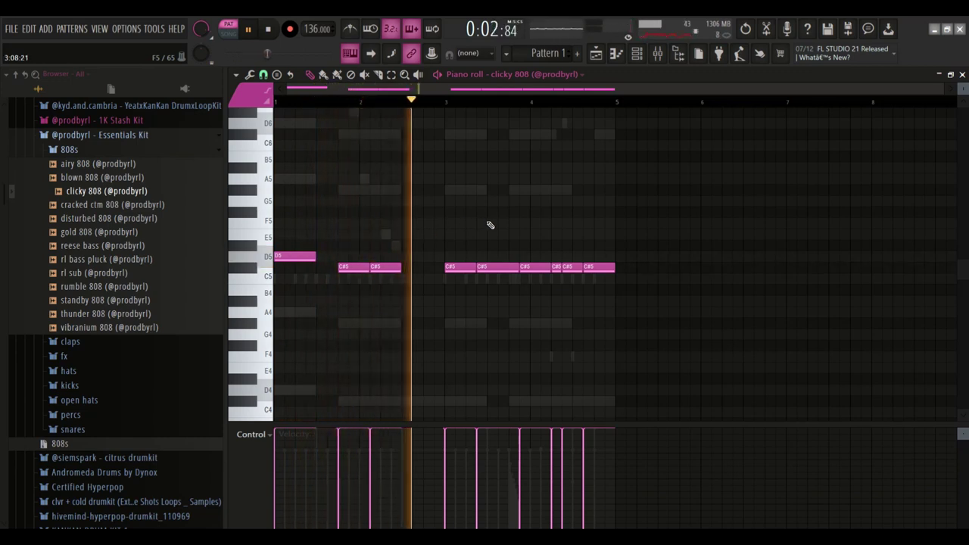
left_click_drag(322, 259, 342, 257)
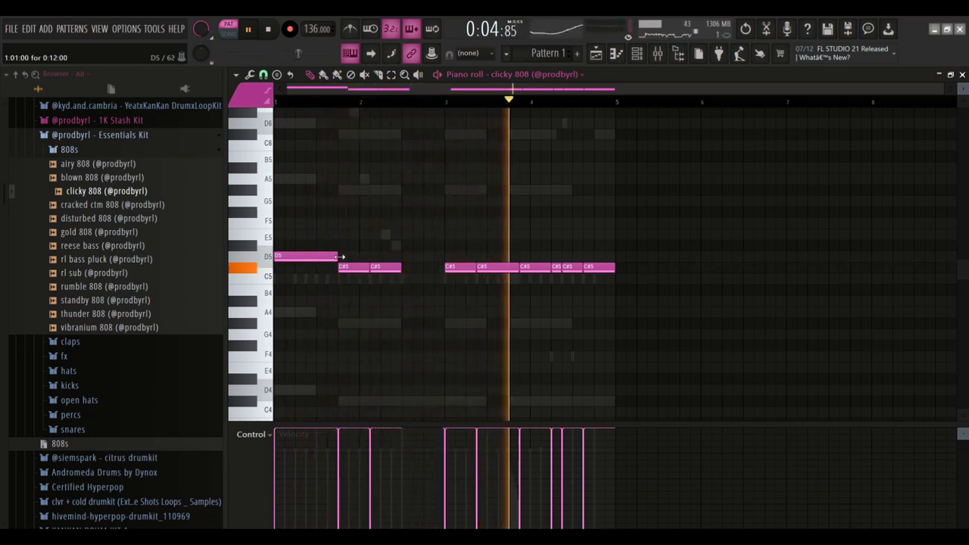
Try the two short neighbouring C#5 notes in bar 4 one octave higher, and move them back down an octave.
scroll(510, 224, "down", 2)
scroll(615, 229, "up", 2)
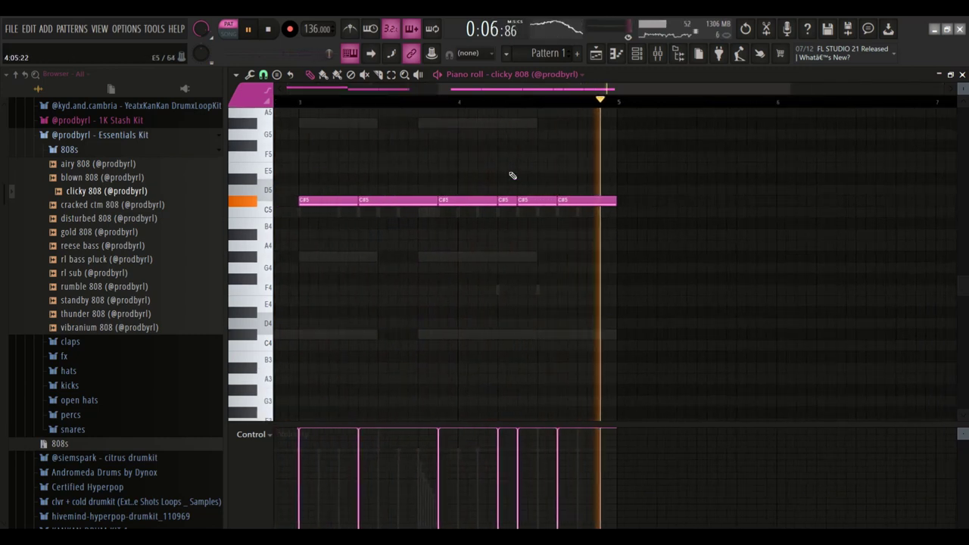
scroll(514, 173, "down", 2)
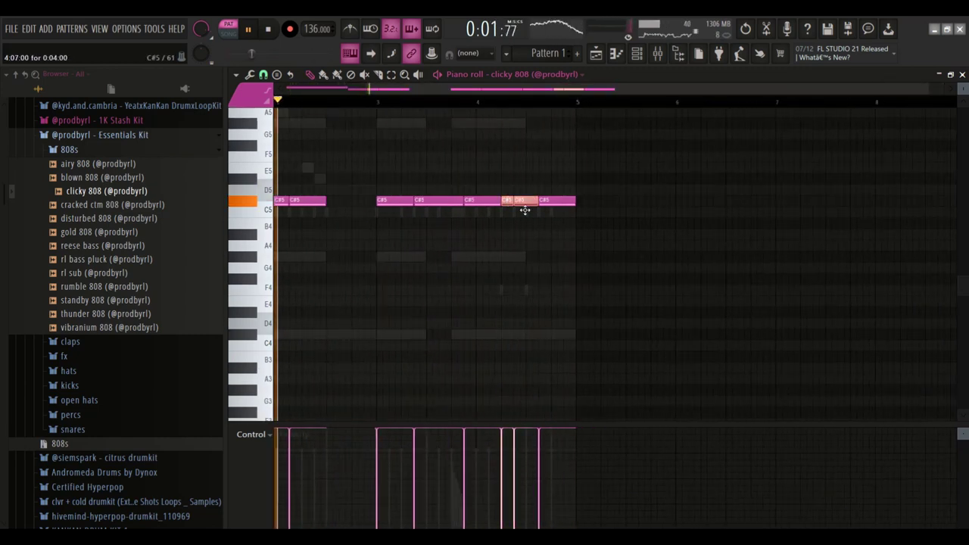
key("ctrl+Up")
left_click(519, 181, "ctrl")
scroll(527, 186, "down", 1)
scroll(538, 194, "up", 2)
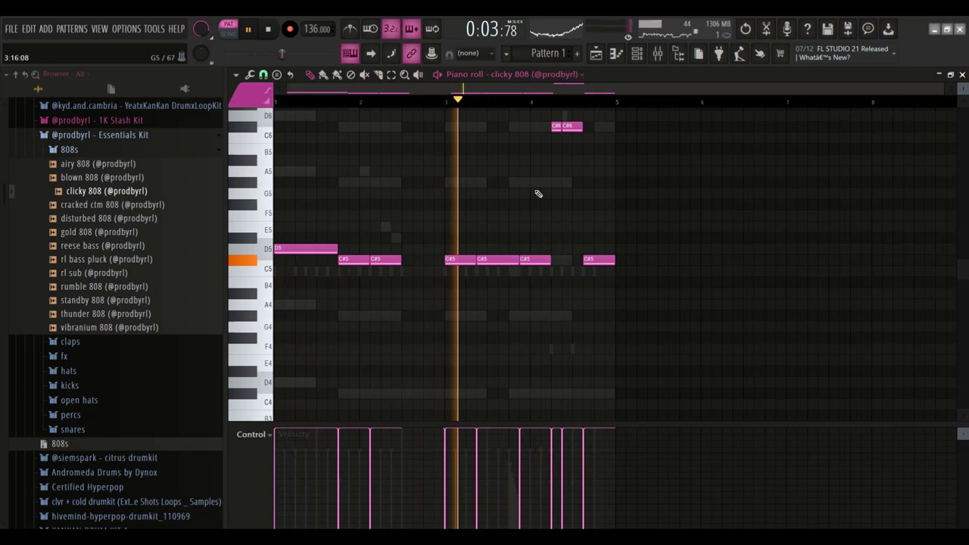
scroll(539, 193, "up", 2)
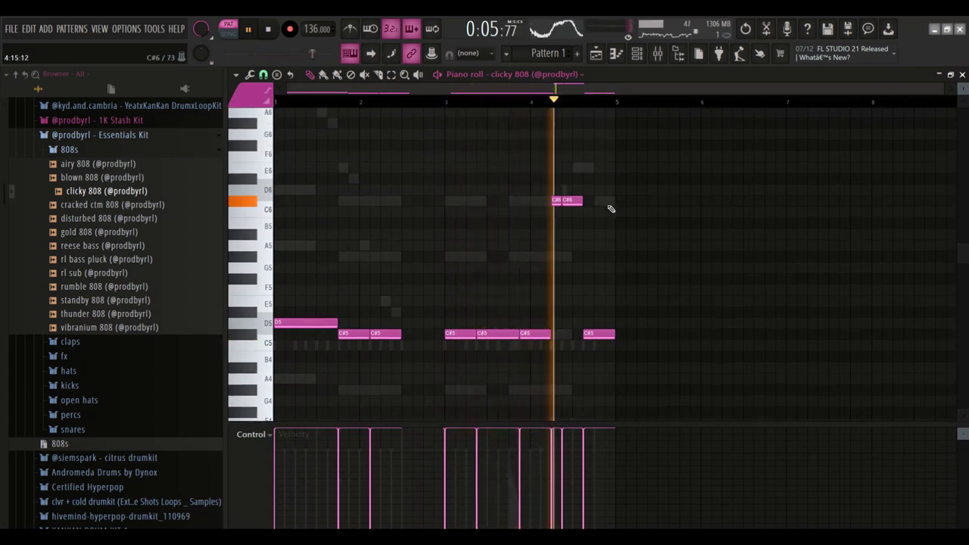
scroll(568, 162, "down", 1)
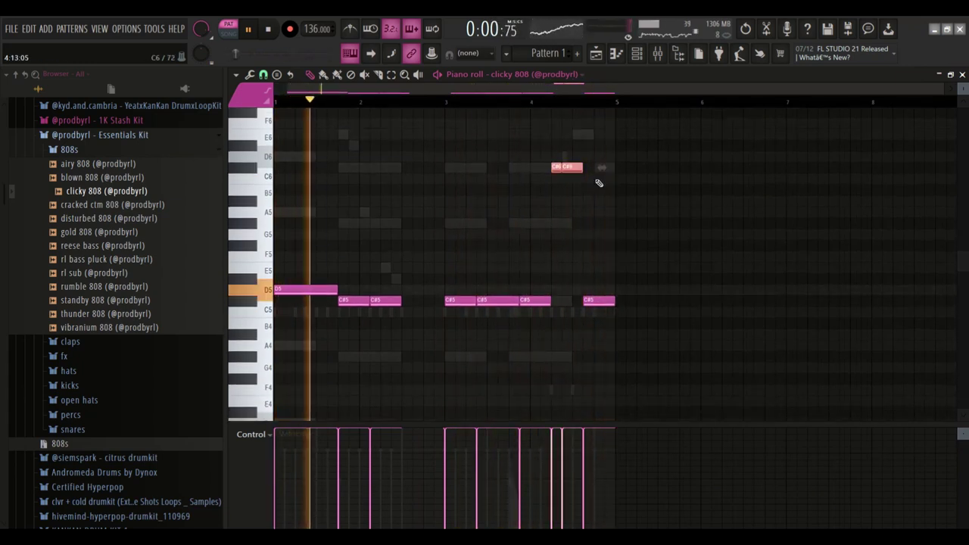
key("ctrl+Down")
Set the clicky 808's channel volume to 80% and open the o hats folder of the typical1k Napalm drum kit.
left_click(637, 54)
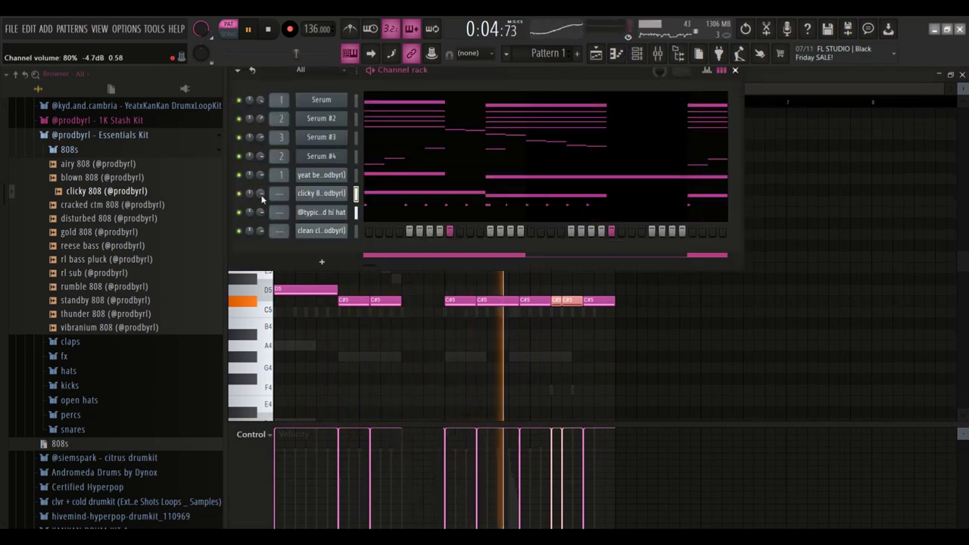
left_click(76, 149)
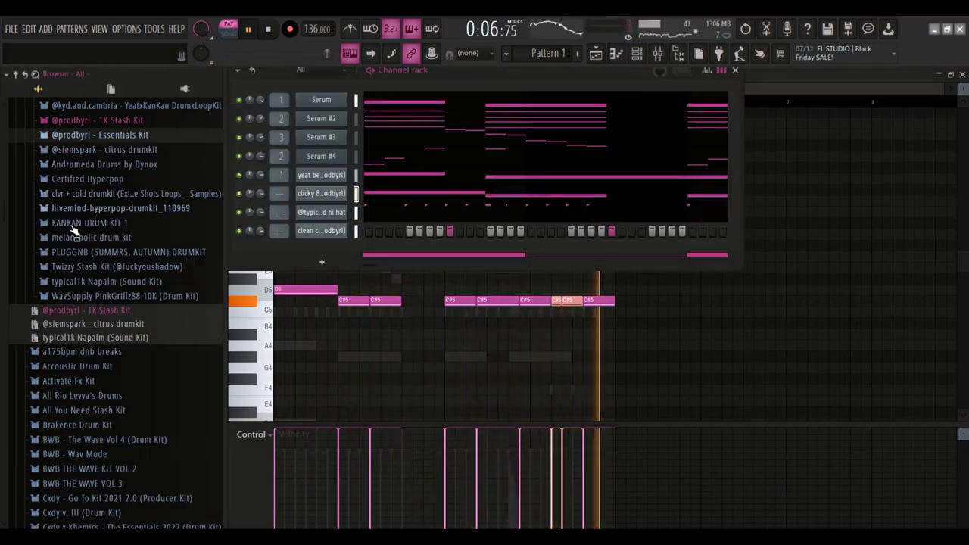
left_click(90, 285)
scroll(91, 280, "down", 2)
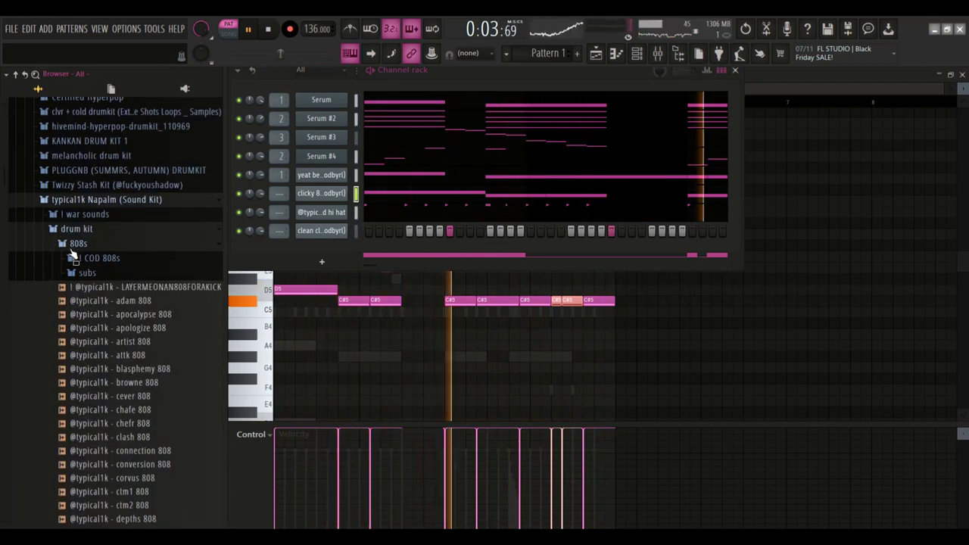
left_click(72, 246)
left_click(89, 319)
scroll(92, 306, "down", 4)
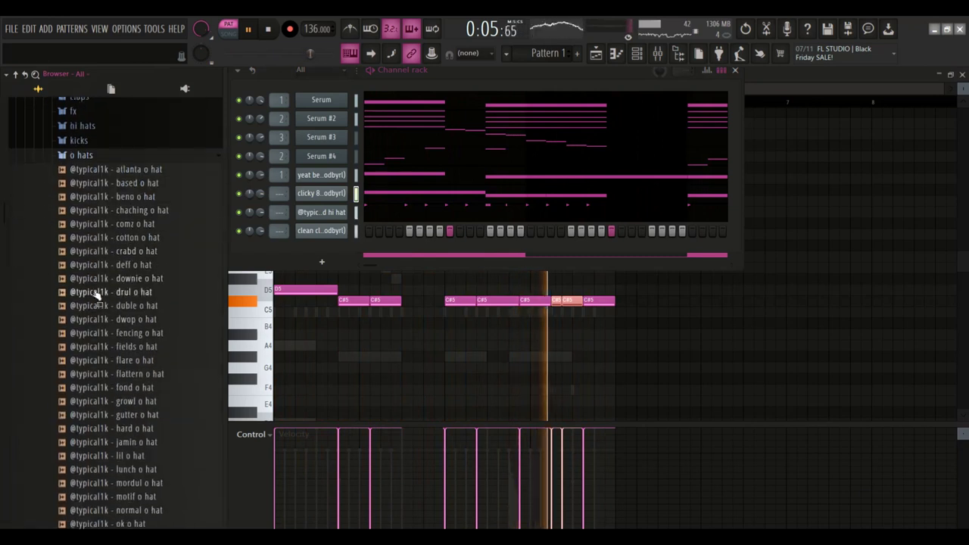
Stop playback and audition open hats in the Napalm kit, including downie o hat.
key("space")
left_click(133, 279)
scroll(130, 269, "down", 4)
left_click(128, 250)
left_click(134, 237)
scroll(140, 227, "up", 3)
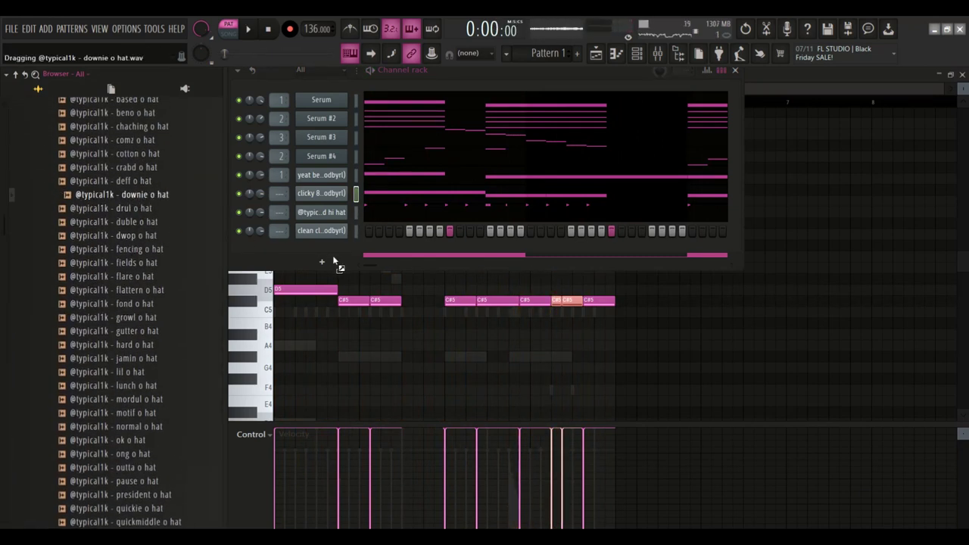
Add revme o hat as a new channel with a hit on the first step and the channel volume at 74%.
scroll(133, 191, "down", 4)
left_click(123, 238)
left_click(138, 251)
scroll(138, 251, "down", 4)
left_click(129, 250)
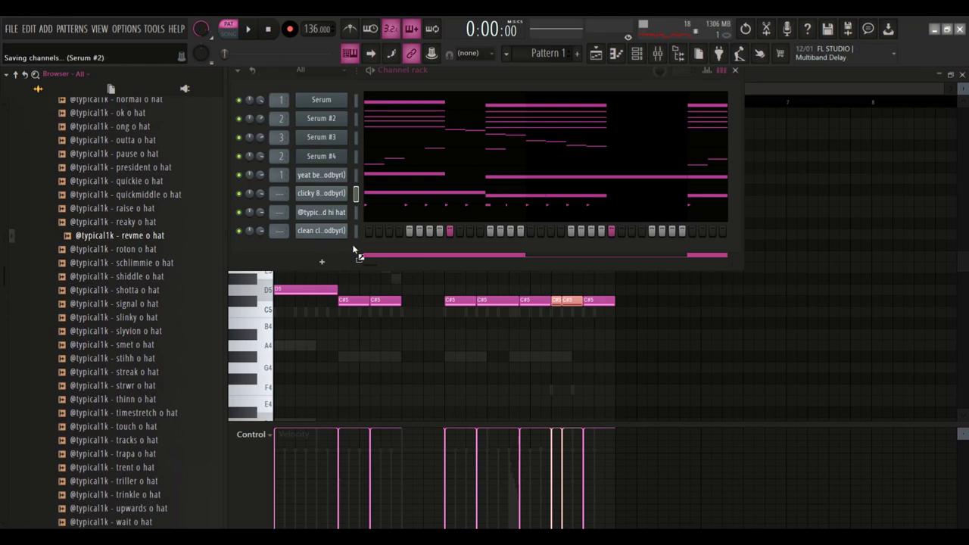
left_click_drag(353, 250, 356, 250)
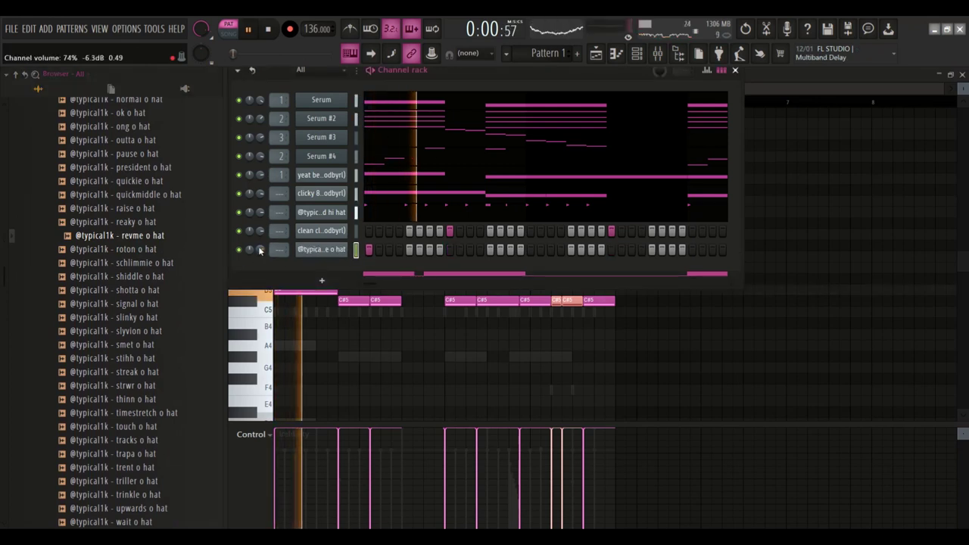
Add wait o hat as a new channel and mute the Serum, bell and 808 channels.
left_click(133, 331)
scroll(156, 272, "down", 4)
key("space")
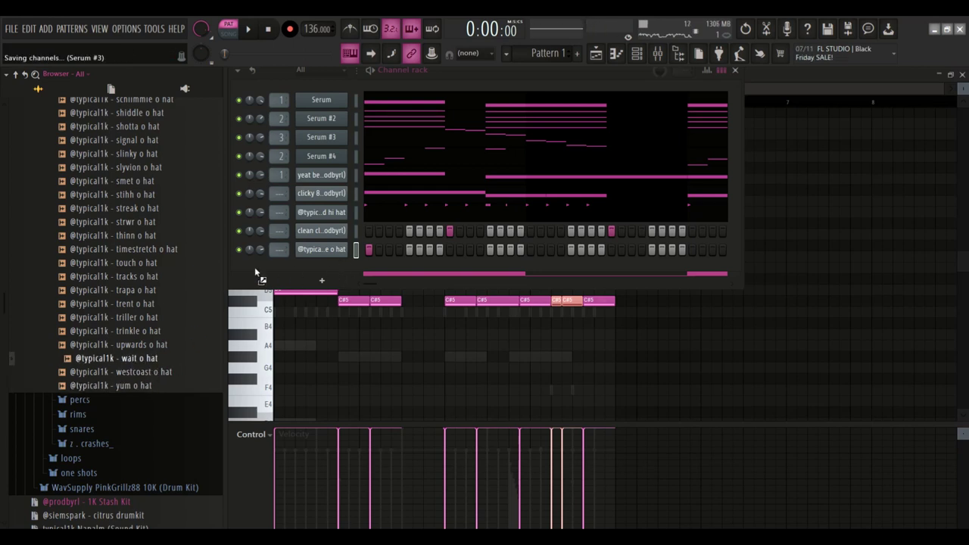
left_click_drag(256, 273, 246, 261)
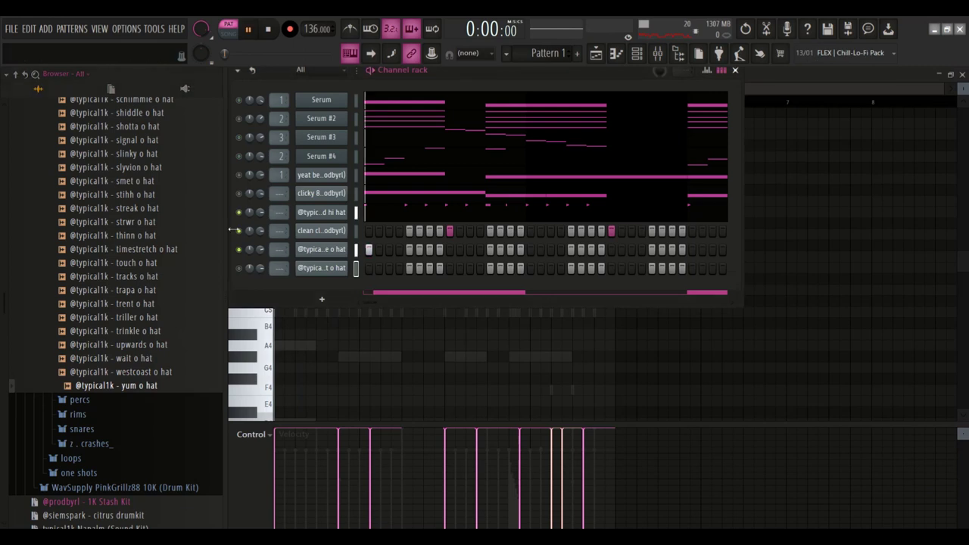
Place two-step C#5 notes for wait o hat on step 3 of bars 2 and 4 in the piano roll.
right_click(312, 271)
left_click(325, 266)
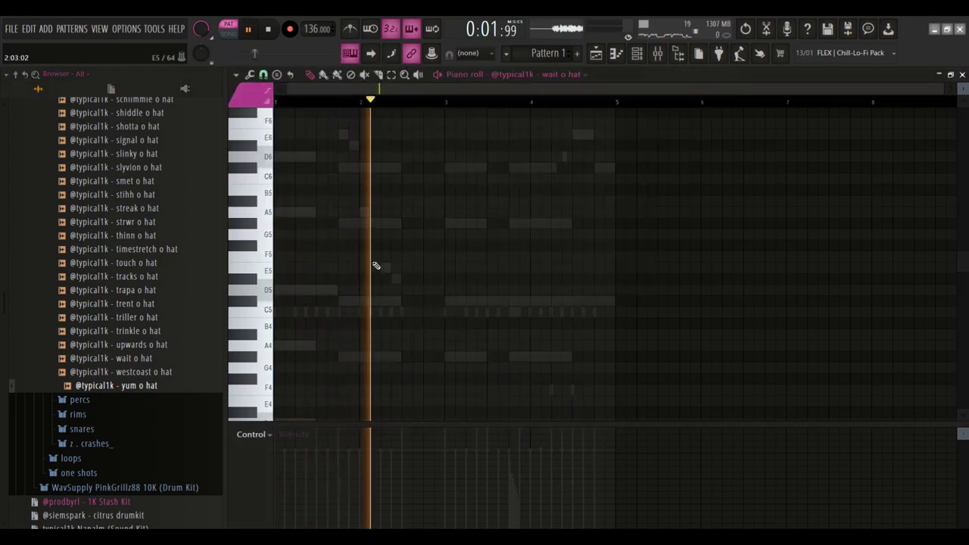
scroll(570, 324, "up", 2)
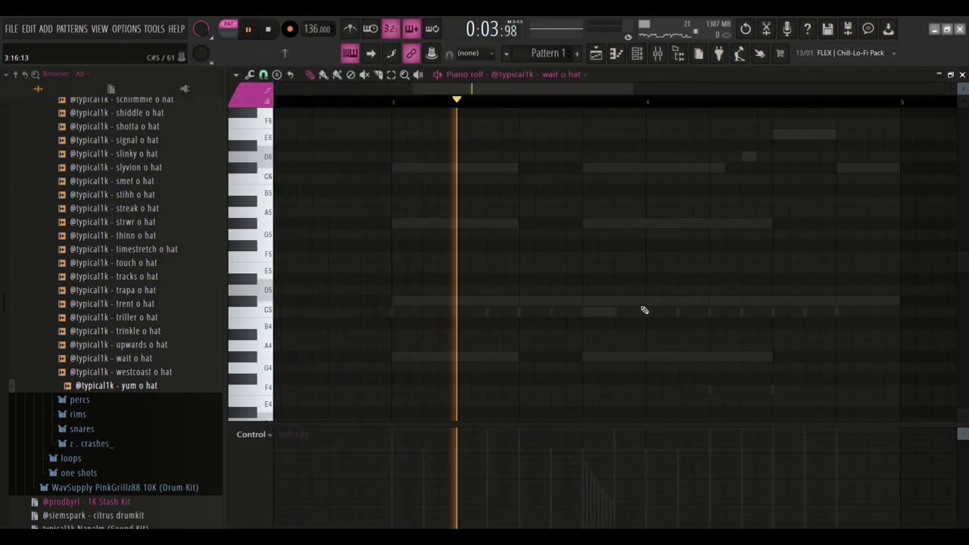
left_click(695, 307)
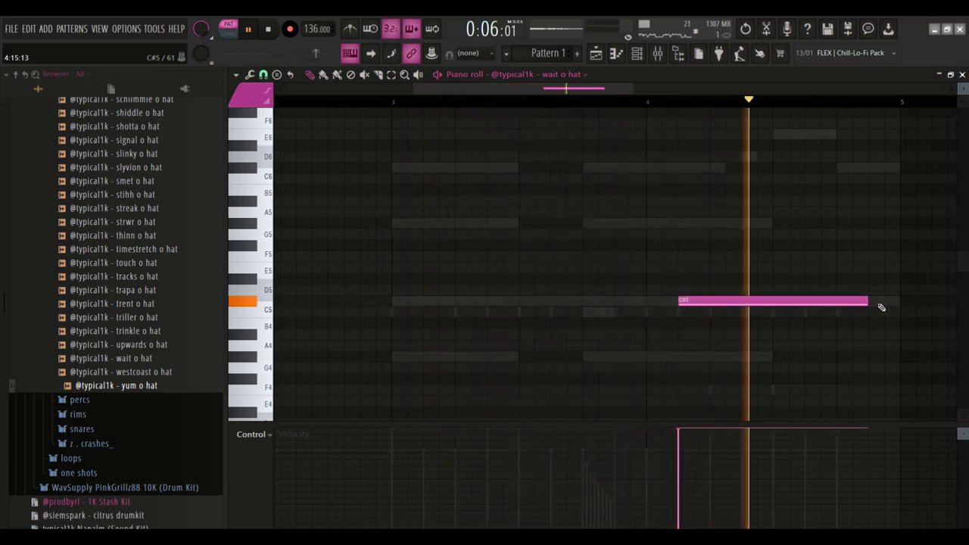
left_click_drag(871, 302, 710, 303)
scroll(522, 307, "down", 6)
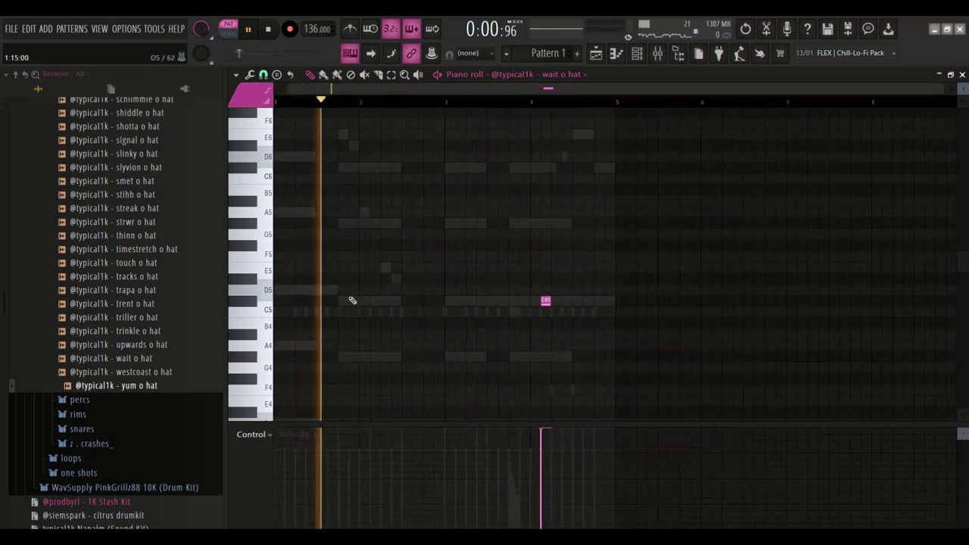
left_click(374, 301)
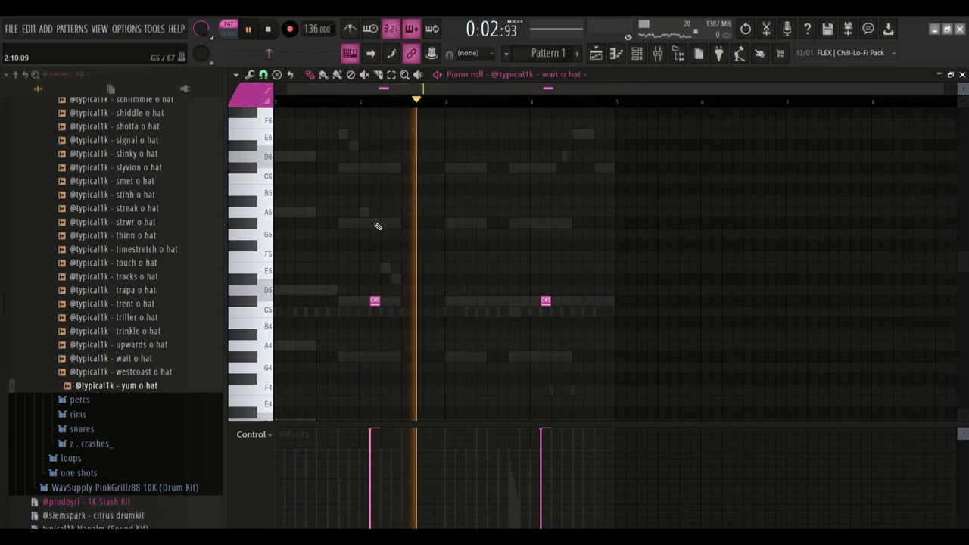
Set the wait o hat's channel volume to 78% and shift both of its notes two steps later.
left_click(636, 57)
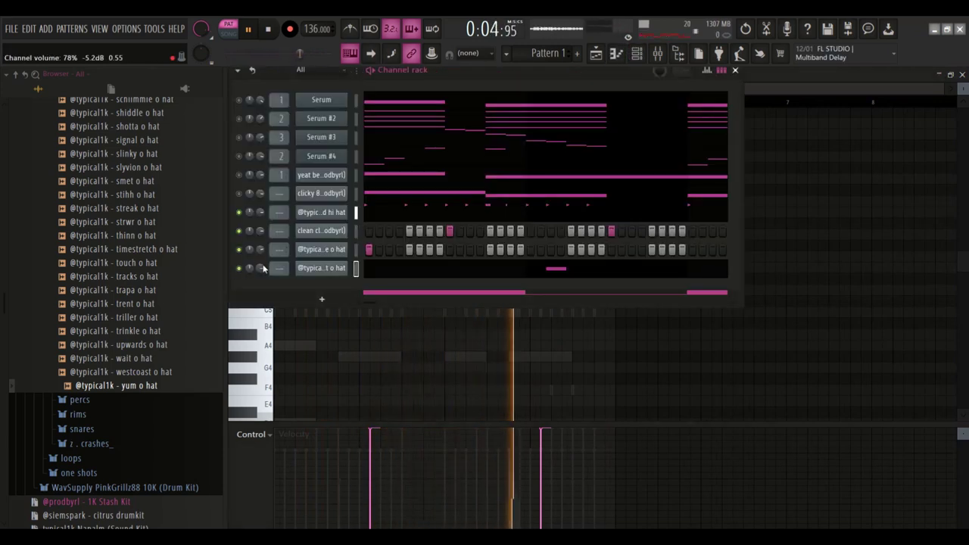
left_click(369, 271)
left_click(370, 272)
key("ctrl+a")
scroll(383, 300, "up", 3)
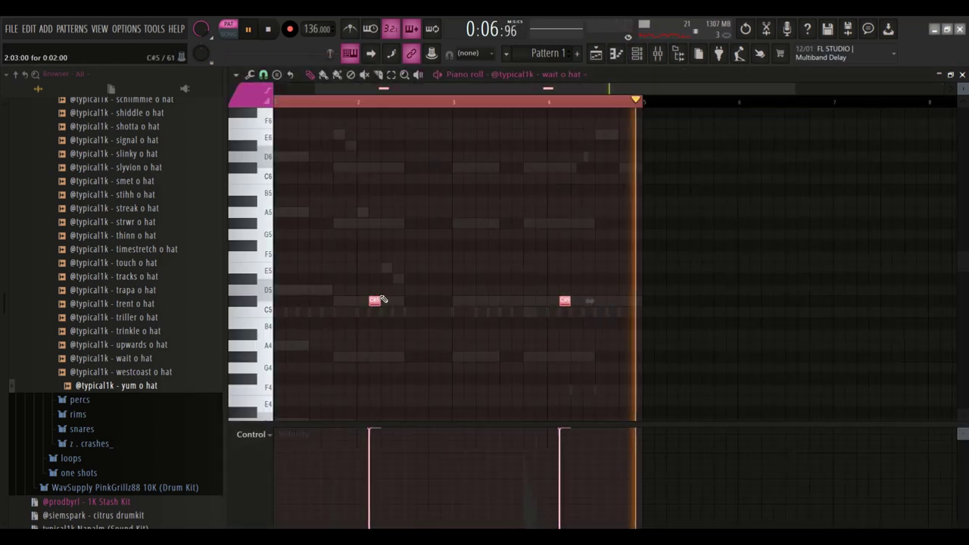
left_click_drag(372, 302, 388, 303)
scroll(396, 257, "down", 1)
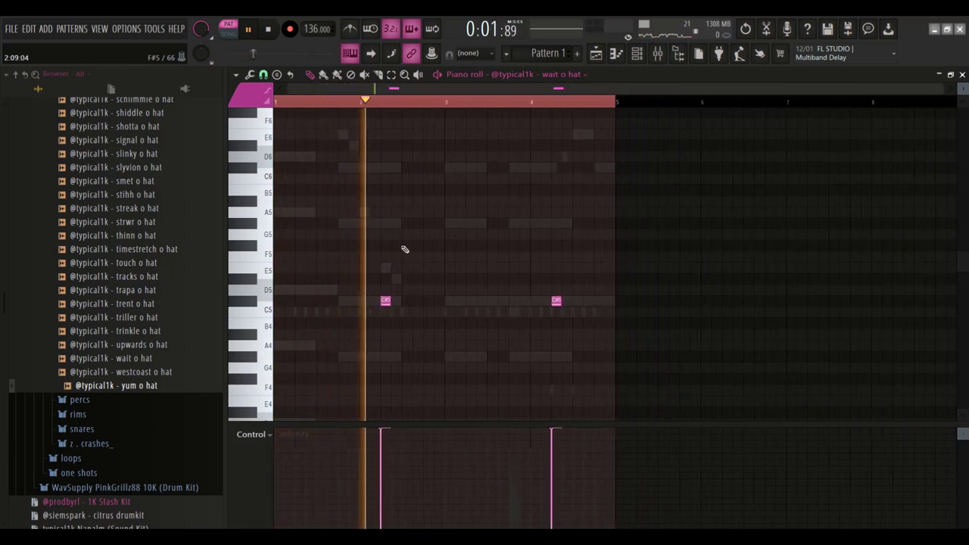
left_click(637, 55)
scroll(110, 290, "up", 4)
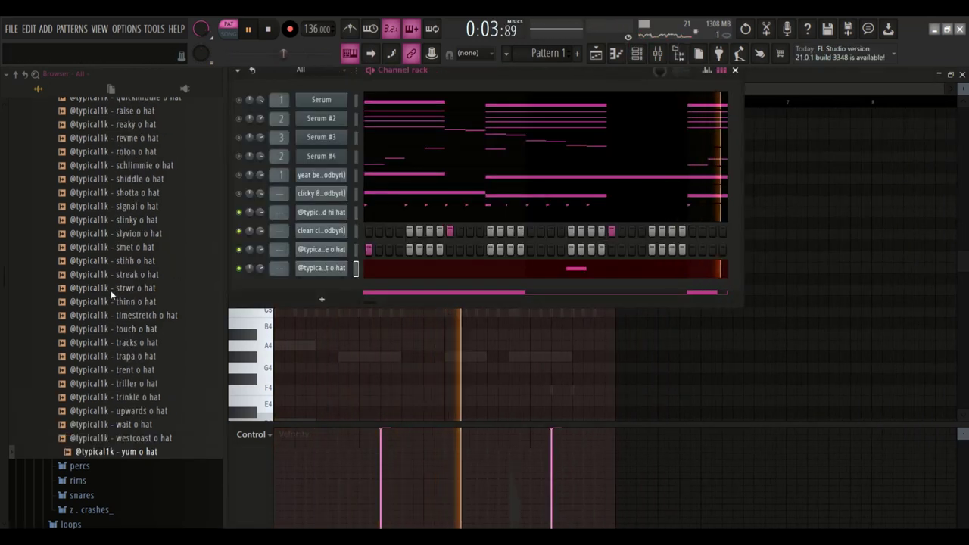
Add glooo snare from the typical1k Napalm kit's snares folder as a new channel and open its piano roll.
scroll(114, 273, "up", 6)
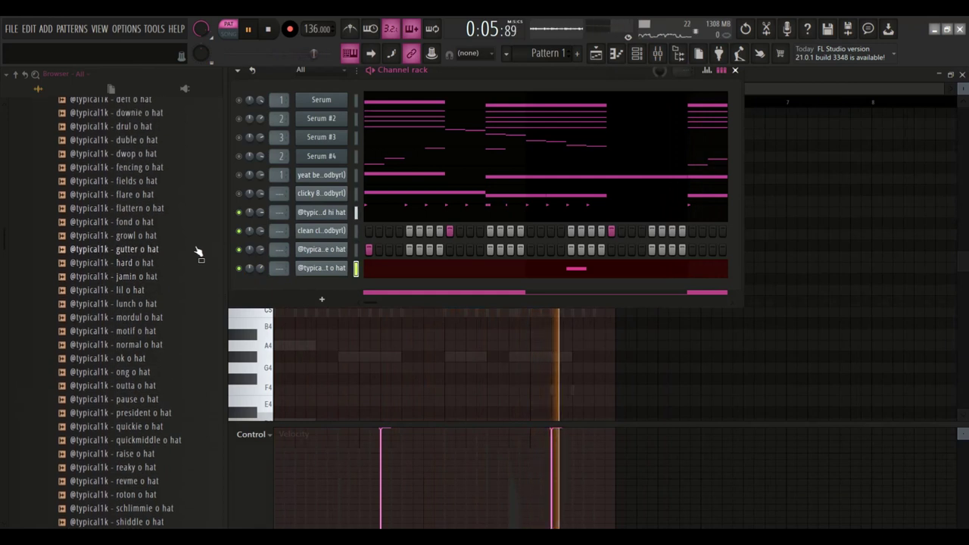
scroll(85, 219, "up", 6)
left_click(79, 235)
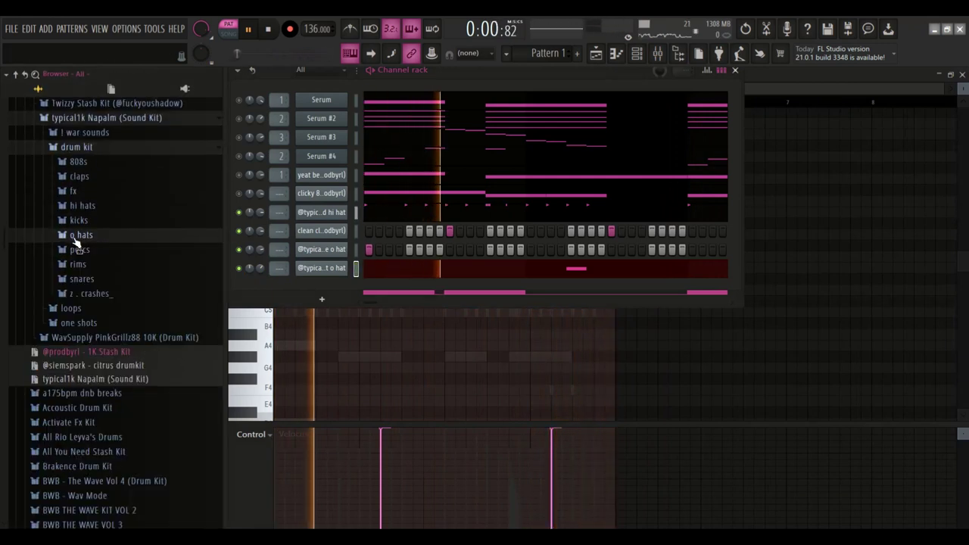
left_click(83, 278)
scroll(99, 279, "down", 6)
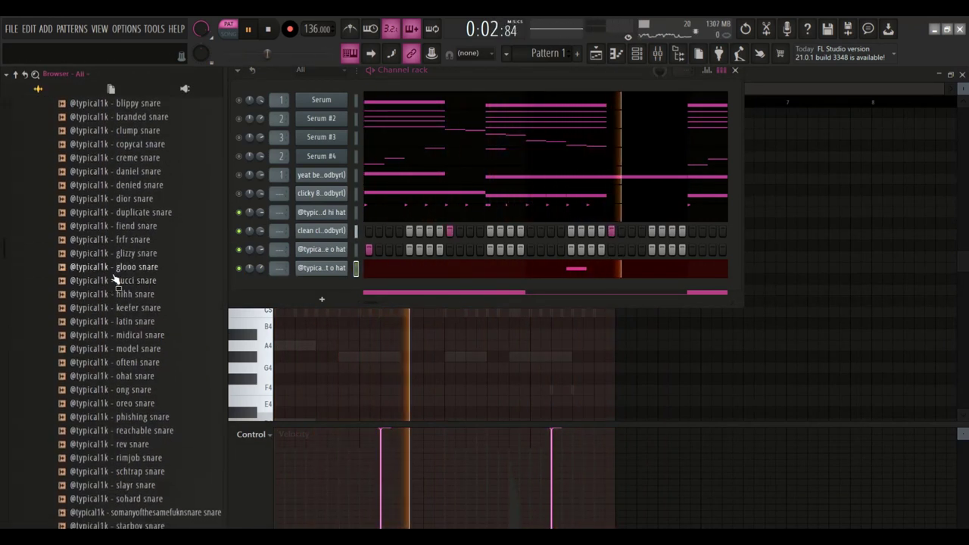
left_click(142, 274)
left_click_drag(144, 274, 321, 292)
key("F7")
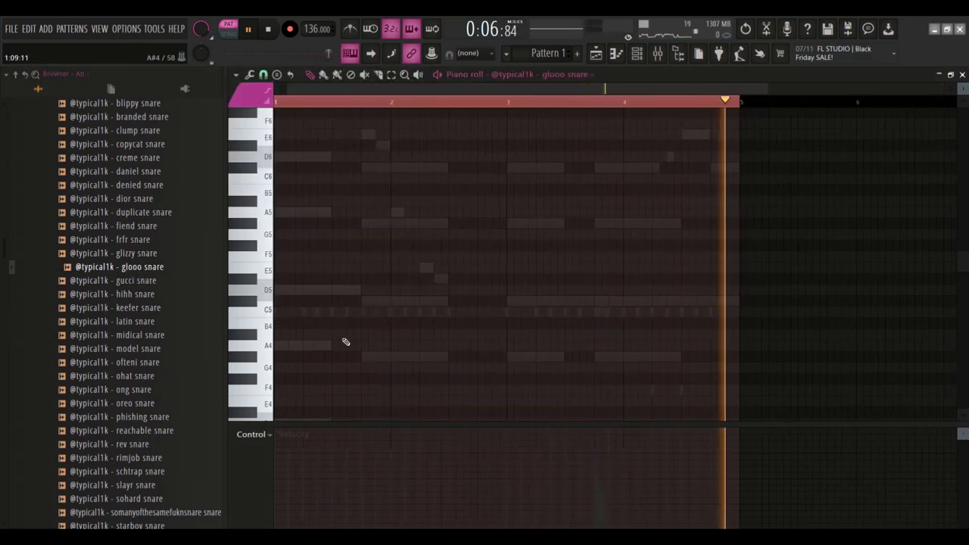
Place two-step C5 snare notes on step 7 of bar 1, step 3 of bar 2, and steps 7 and 15 of bar 3.
left_click(321, 311)
left_click(438, 312)
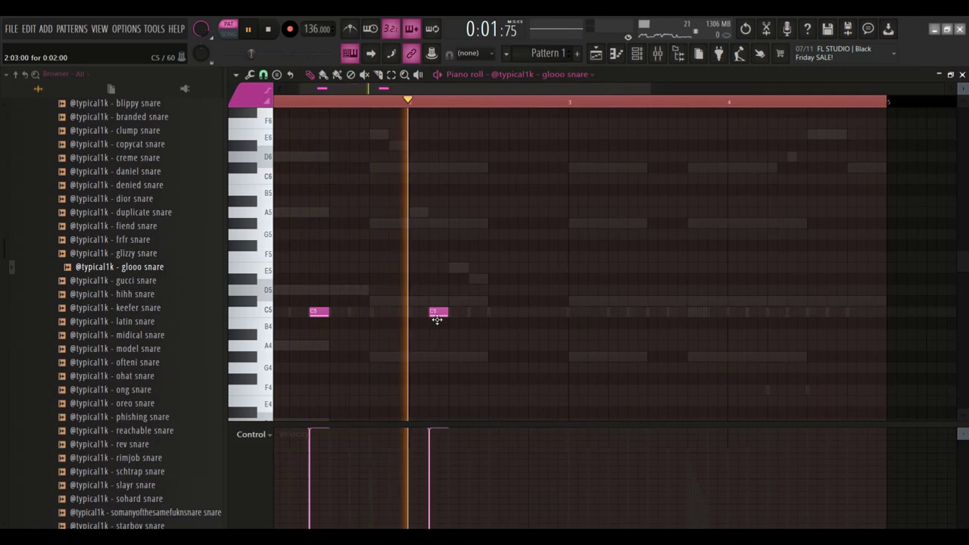
scroll(661, 327, "up", 2, "ctrl")
scroll(686, 328, "up", 1, "ctrl")
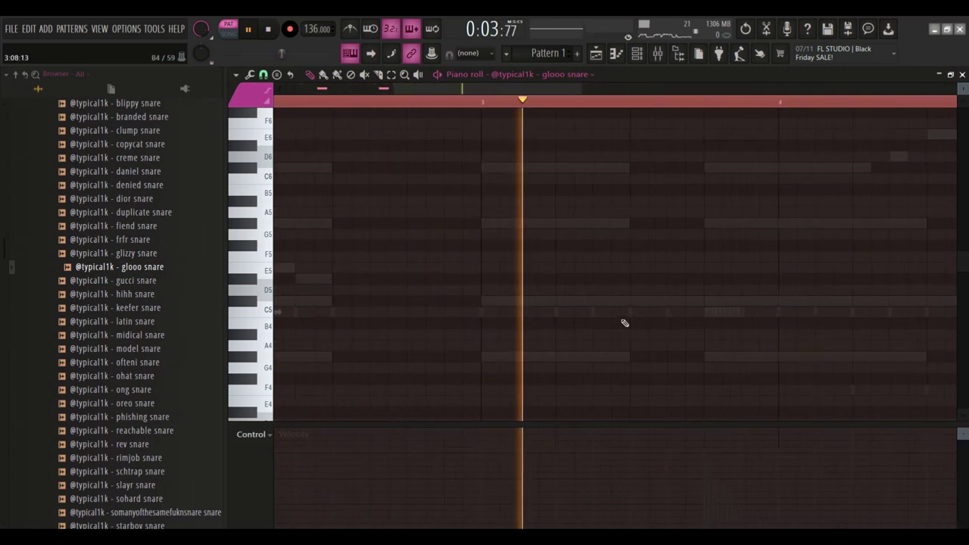
left_click(605, 312)
left_click(780, 312)
left_click(846, 314)
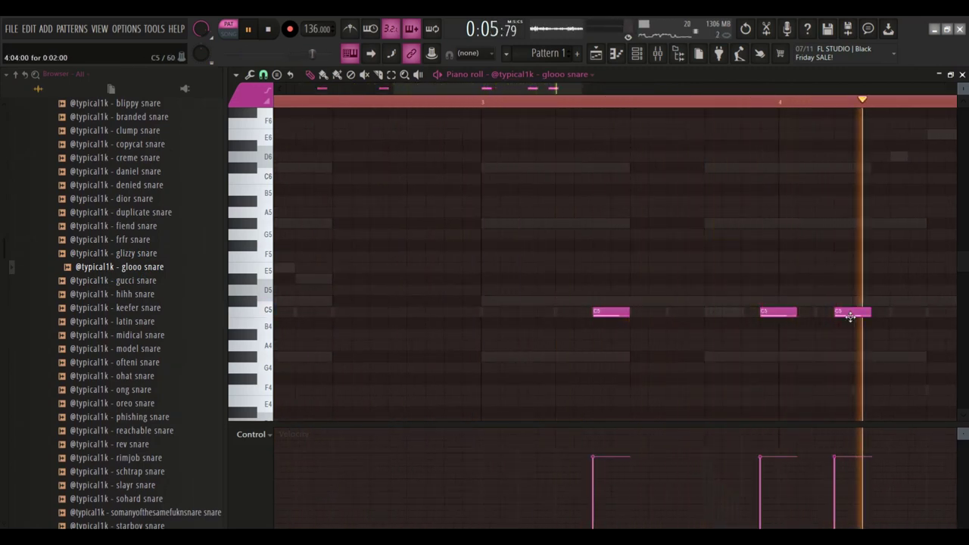
right_click(849, 315)
right_click(778, 315)
left_click(748, 314)
scroll(704, 281, "down", 3, "ctrl")
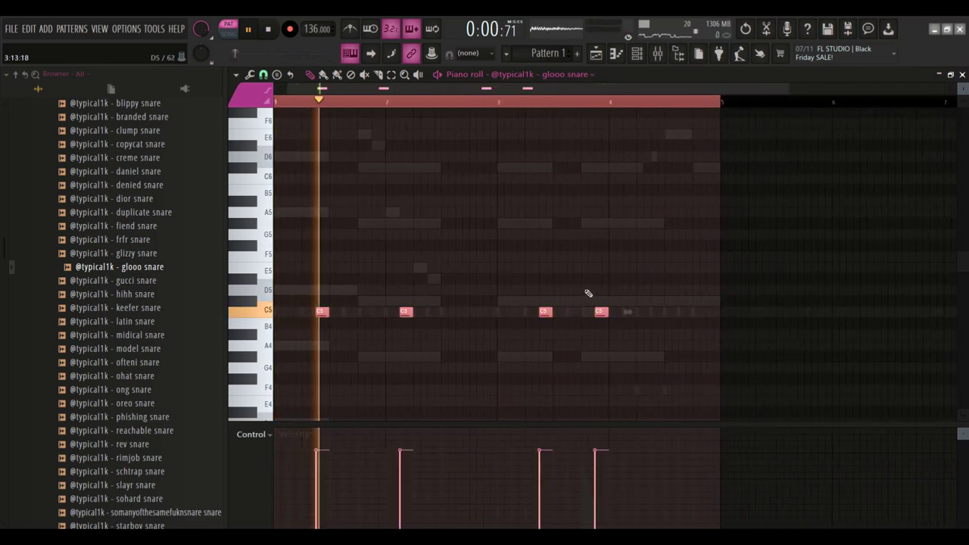
Shorten the last snare note to one step and add another one-step C5 note on step 16 of bar 3.
scroll(612, 313, "up", 3, "ctrl")
left_click_drag(730, 317, 710, 316)
left_click(731, 316)
scroll(653, 257, "down", 3, "ctrl")
scroll(784, 294, "up", 1, "ctrl")
key("ctrl+a")
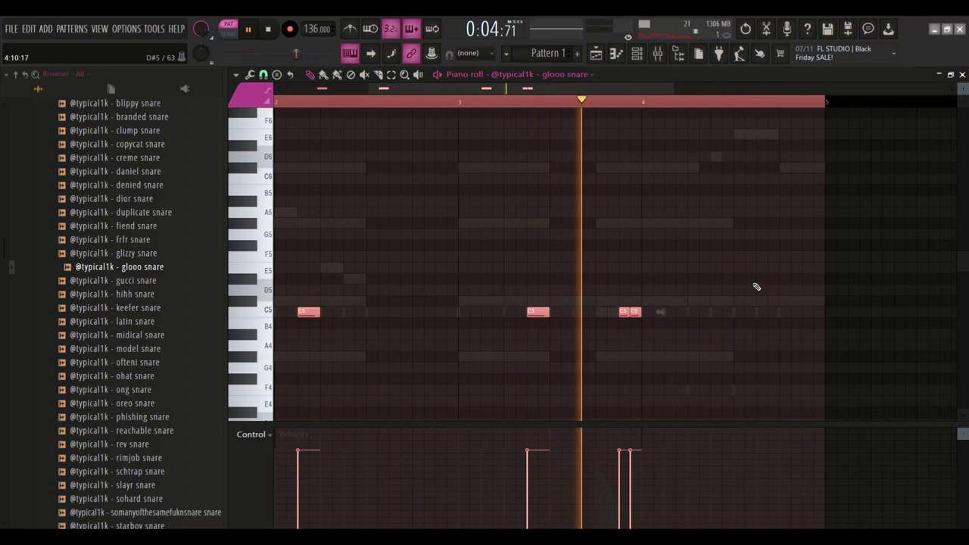
scroll(731, 288, "up", 3, "ctrl")
left_click(582, 282)
right_click(581, 282)
scroll(582, 279, "down", 4, "ctrl")
key("space")
Transpose all glooo snare notes down to A#4 and unmute the clicky 808 channel for playback.
left_click(643, 58)
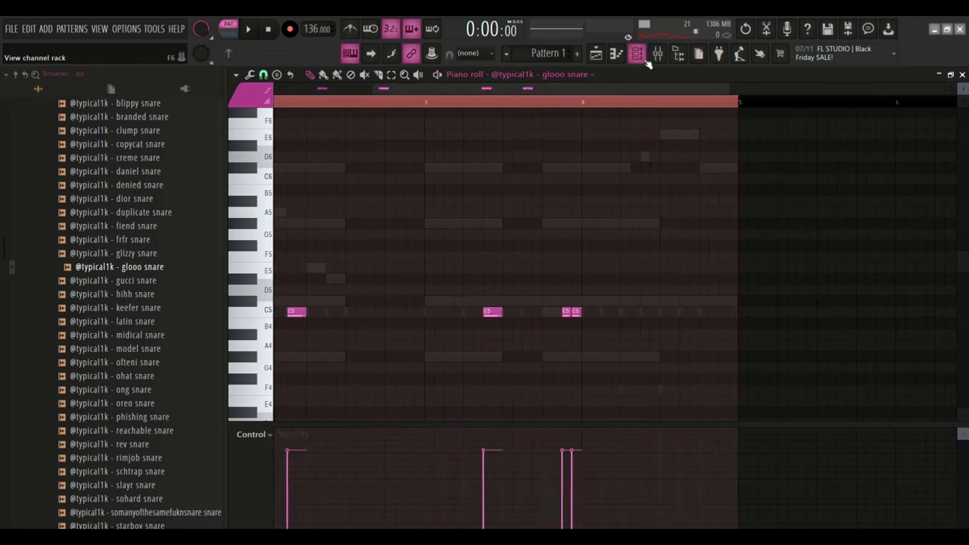
left_click(389, 292)
left_click(389, 292)
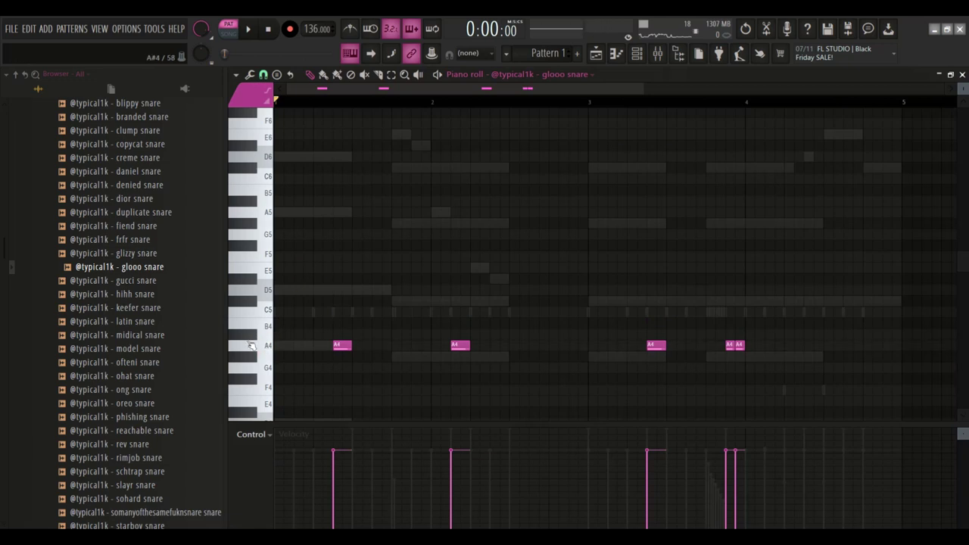
left_click(641, 57)
left_click(239, 193)
key("space")
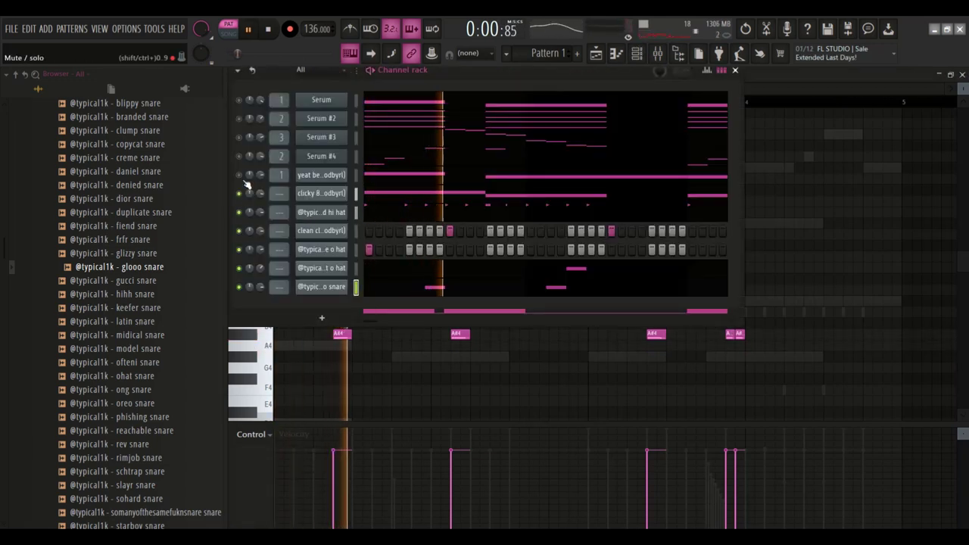
Reorder the drum channels so clean clap comes last, below glooo snare, and set the snare's channel volume to 69%.
scroll(332, 293, "up", 3)
scroll(329, 253, "down", 2)
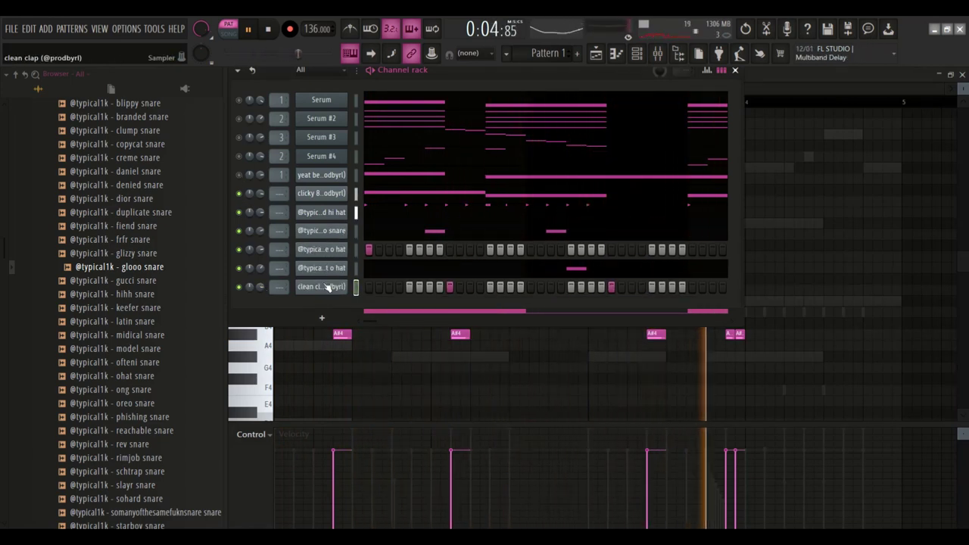
scroll(322, 235, "down", 1)
scroll(322, 252, "down", 1)
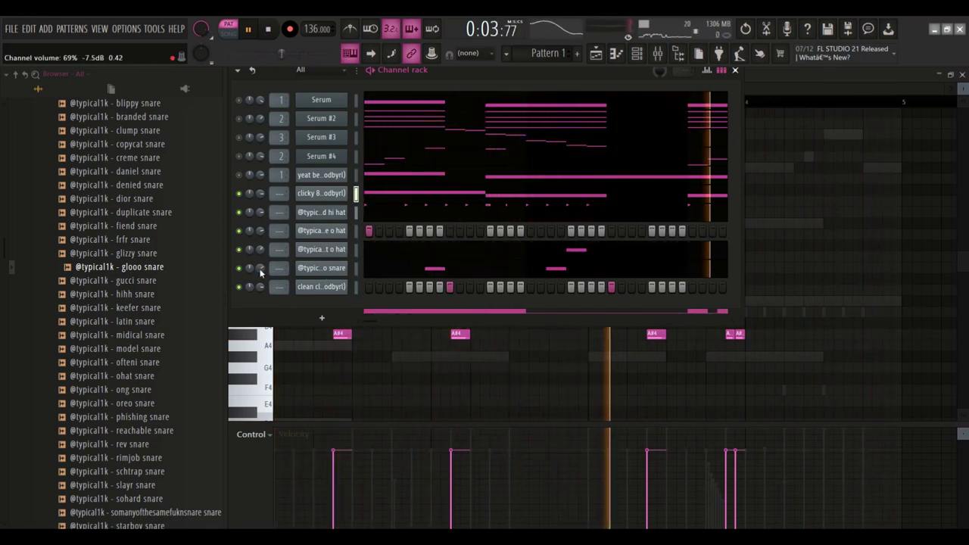
Unmute all channels so the melodies play together with the 808 and drums.
right_click(239, 195)
left_click(251, 201)
right_click(239, 195)
left_click(252, 202)
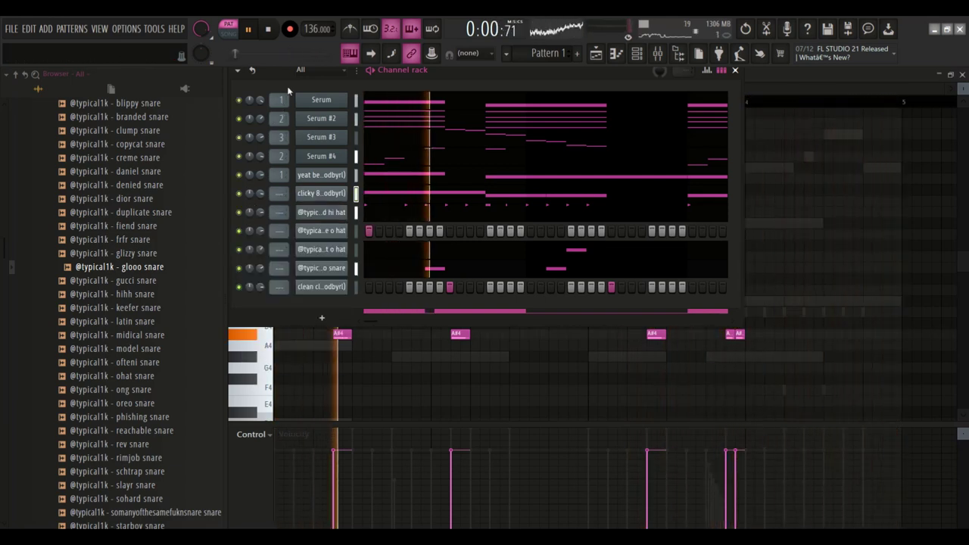
Collapse the snares folder, its parent kit folders and the !UNDERGROUND KITS folder in the browser.
scroll(114, 235, "up", 4)
left_click(102, 212)
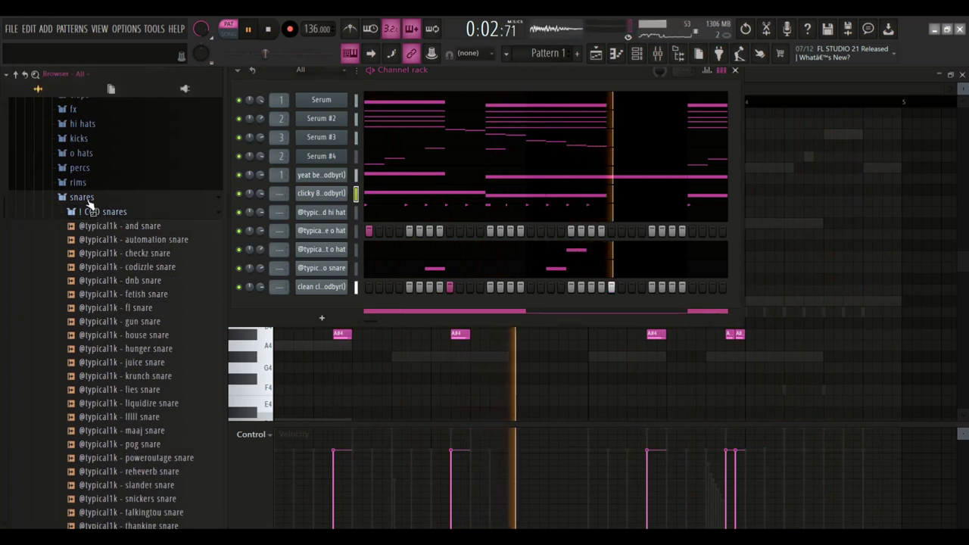
left_click(89, 200)
scroll(89, 201, "up", 4)
scroll(90, 203, "up", 1)
left_click(92, 230)
left_click(101, 205)
scroll(106, 212, "up", 3)
scroll(114, 218, "up", 2)
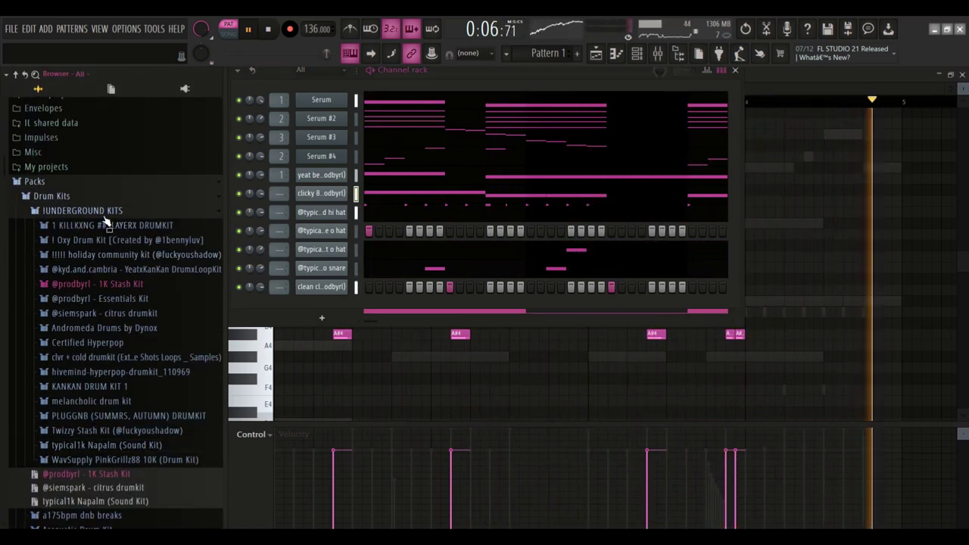
left_click(106, 213)
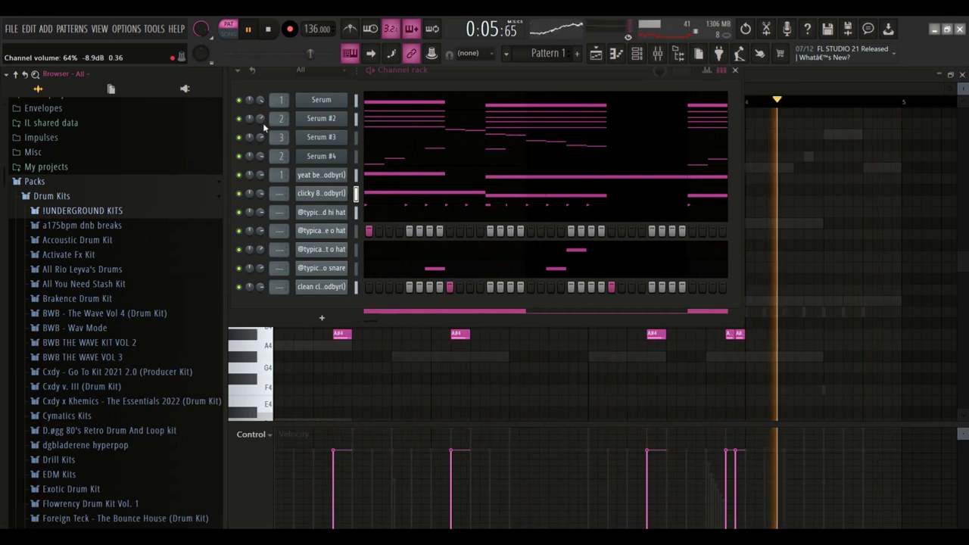
Split Pattern 1 by channel into separate patterns in the playlist.
key("ctrl+s")
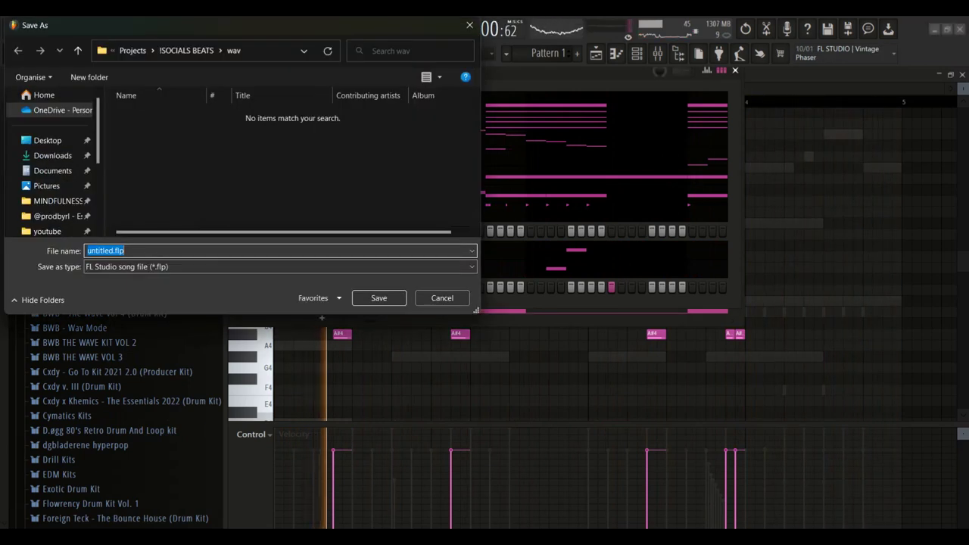
key("Escape")
left_click(596, 54)
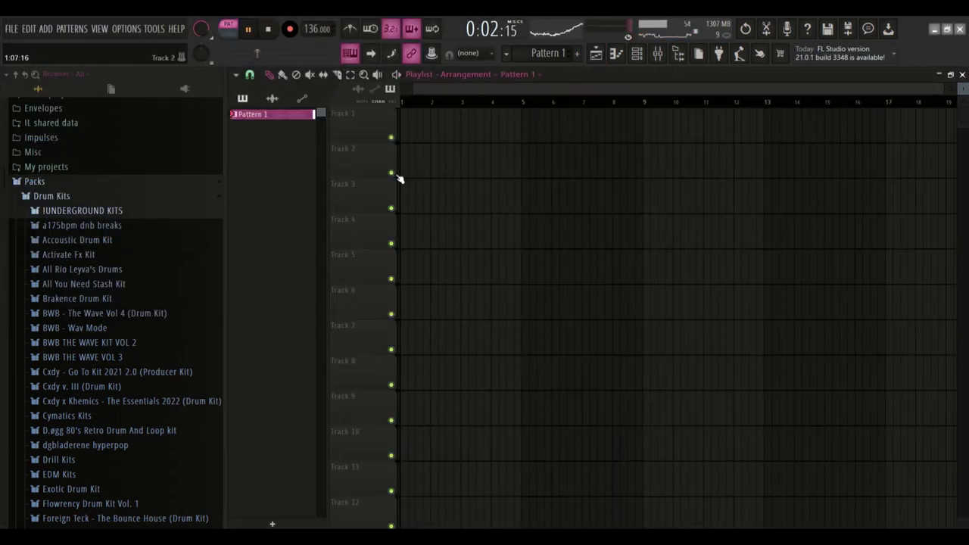
right_click(269, 115)
left_click(303, 308)
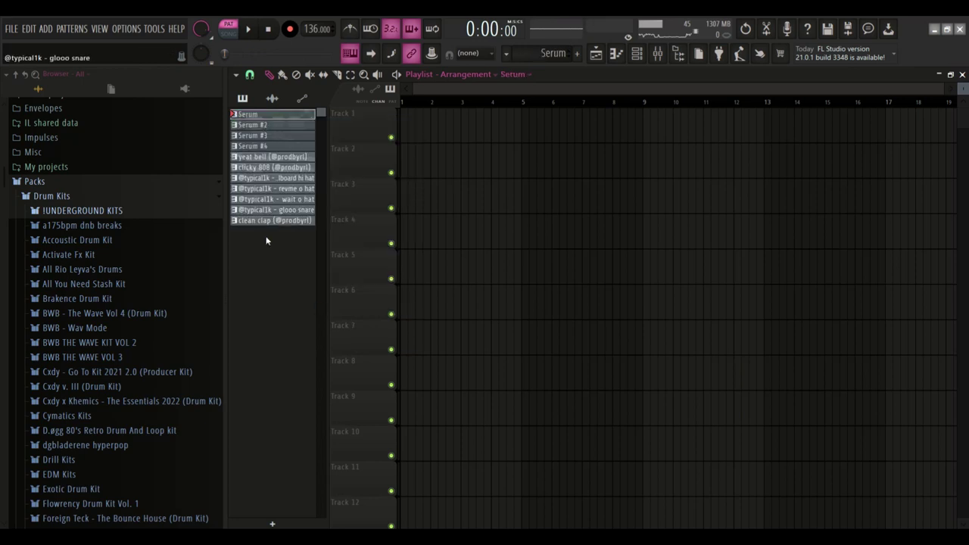
Place all eleven channel patterns at bar 1 on tracks 1 to 11 and duplicate the section into bars 5 to 8.
left_click_drag(260, 124, 435, 149)
key("ctrl+b")
key("ctrl+a")
key("ctrl+shift+s")
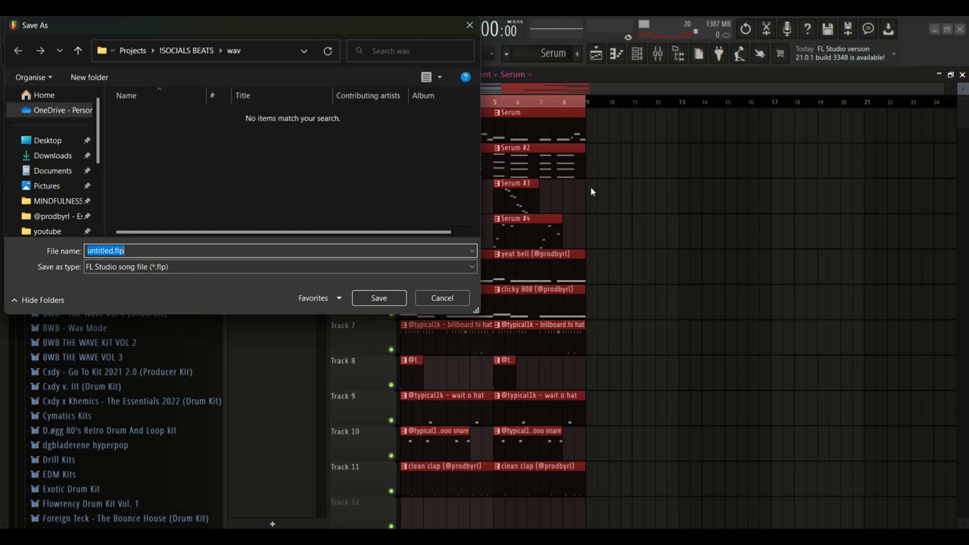
left_click(470, 28)
Duplicate the whole arrangement until it fills 40 bars and switch playback to song mode.
key("ctrl+b")
key("ctrl+b")
key("ctrl+b")
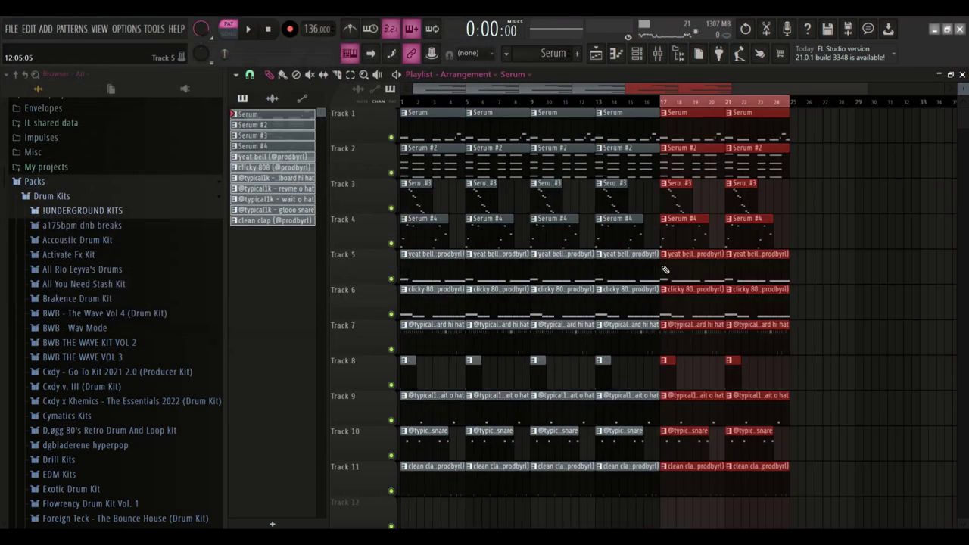
key("ctrl+b")
left_click(411, 105)
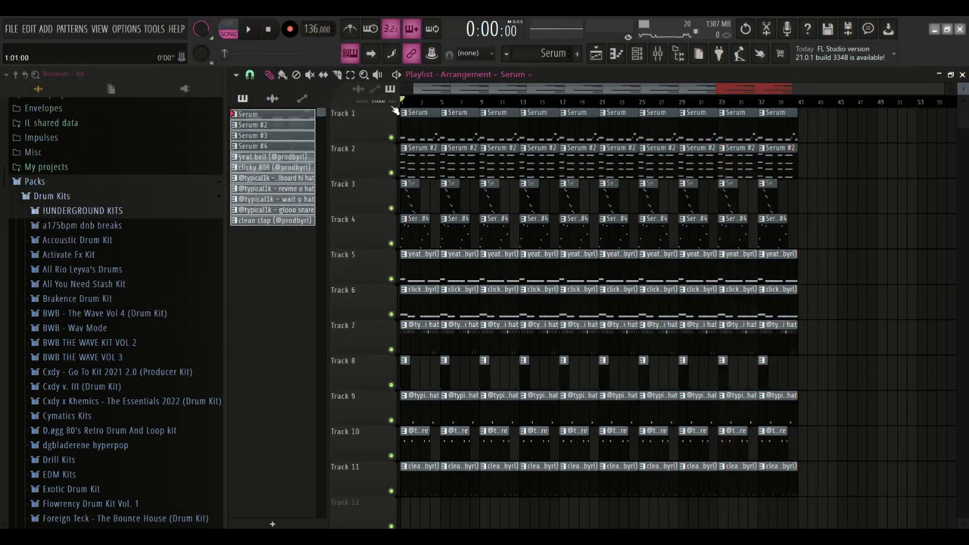
Delete the Serum #2 and Serum #3 clips from bars 1 to 8 on tracks 2 and 3.
scroll(414, 226, "up", 1)
right_click(417, 168)
right_click(435, 194)
right_click(460, 187)
right_click(476, 171)
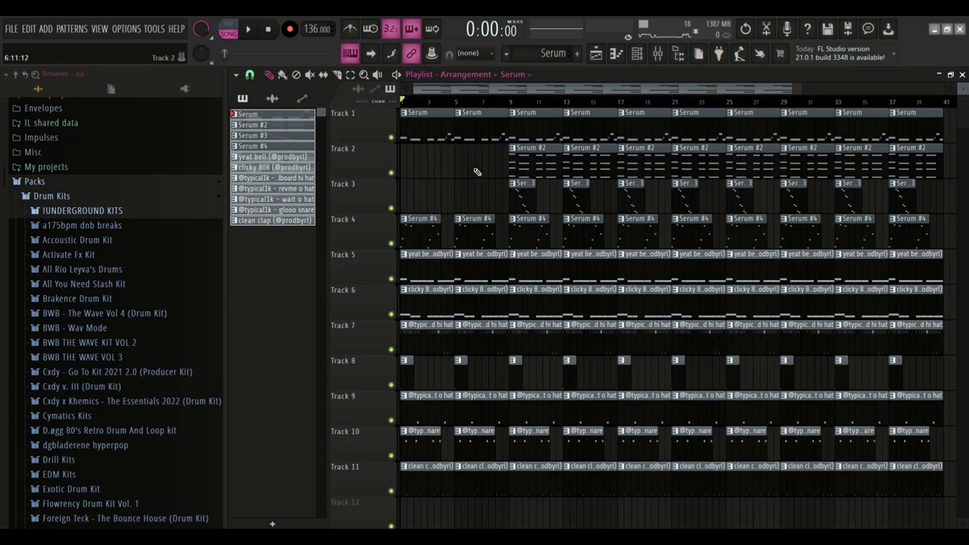
Delete the 808 and all drum clips on tracks 6 to 11 from bars 1 to 8.
left_click_drag(425, 265, 470, 482)
left_click_drag(407, 309, 472, 483)
key("Delete")
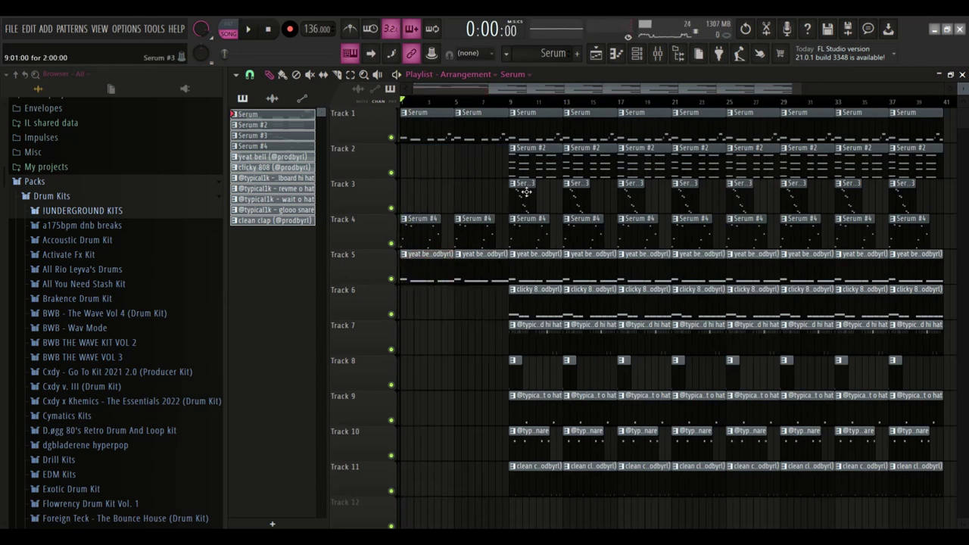
Delete the Serum #2 and Serum #4 clips from bars 9 to 24 and the Serum #3 clips from bars 9 to 16.
left_click_drag(513, 137, 573, 253)
key("Delete")
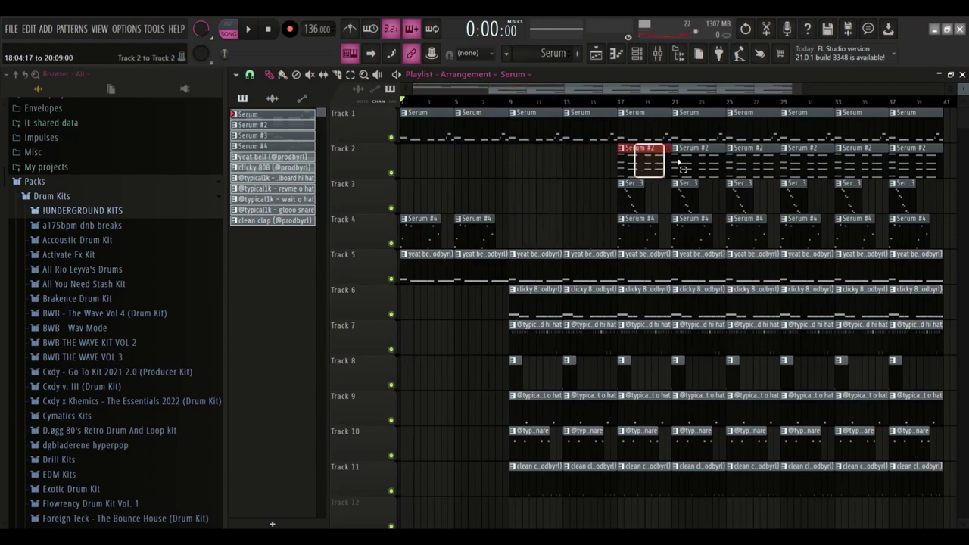
left_click_drag(679, 163, 685, 166)
key("Delete")
left_click_drag(643, 229, 685, 237)
key("Delete")
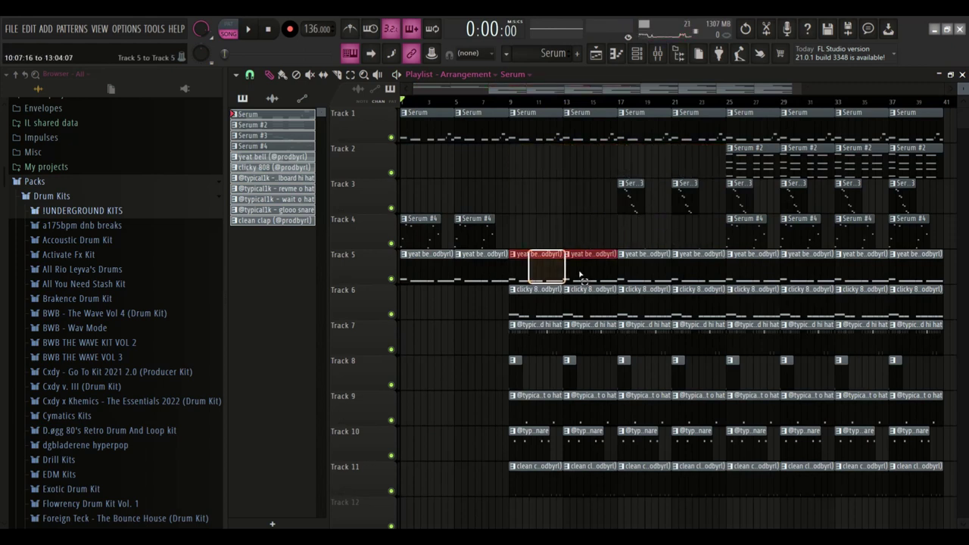
Delete the yeat bell, wait o hat and glooo snare clips from bars 9 to 24.
left_click_drag(579, 275, 674, 277)
key("Delete")
scroll(599, 318, "down", 1)
left_click_drag(509, 387, 712, 409)
key("Delete")
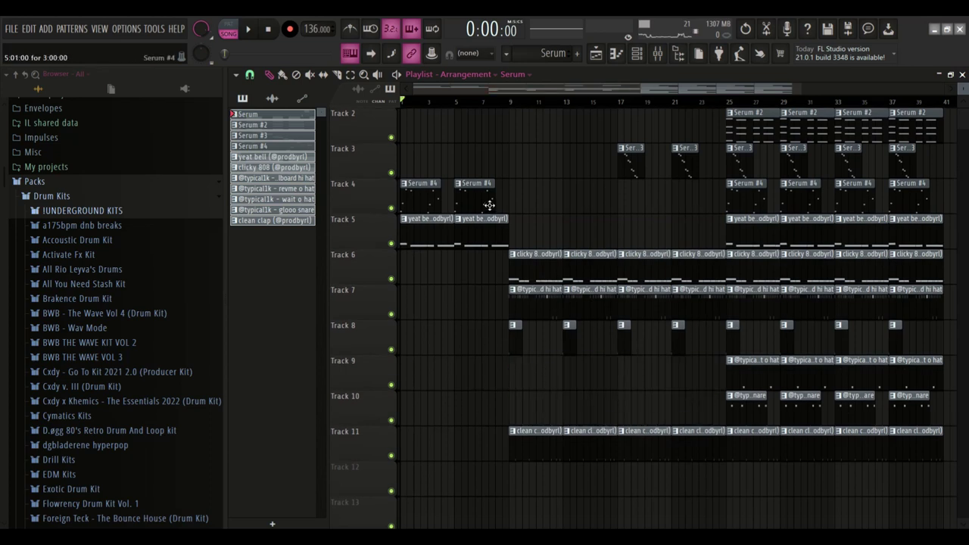
right_click(517, 159)
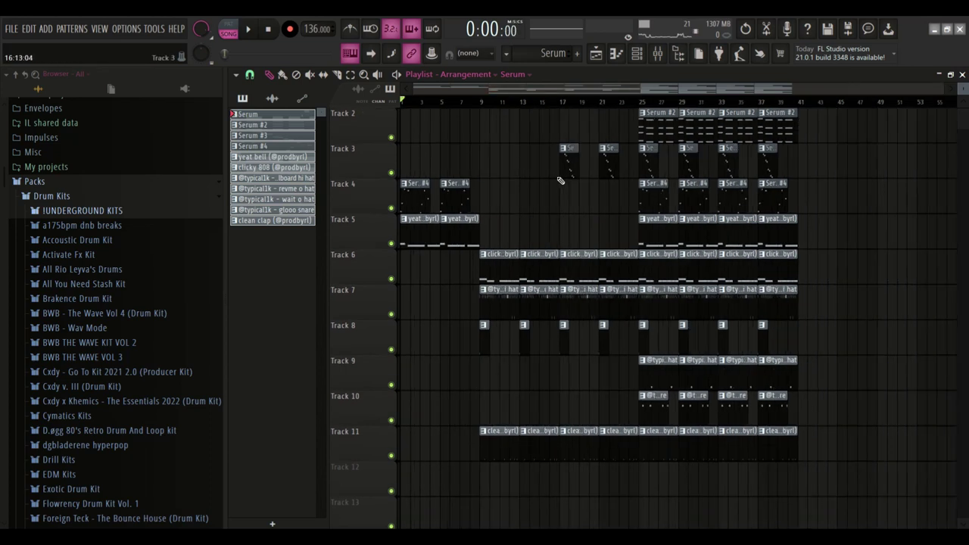
During song playback, add Serum #4 clips at bars 13 and 21 on track 4 and a Serum #2 clip at bar 17 on track 2.
scroll(521, 178, "down", 3)
scroll(520, 177, "up", 1)
key("space")
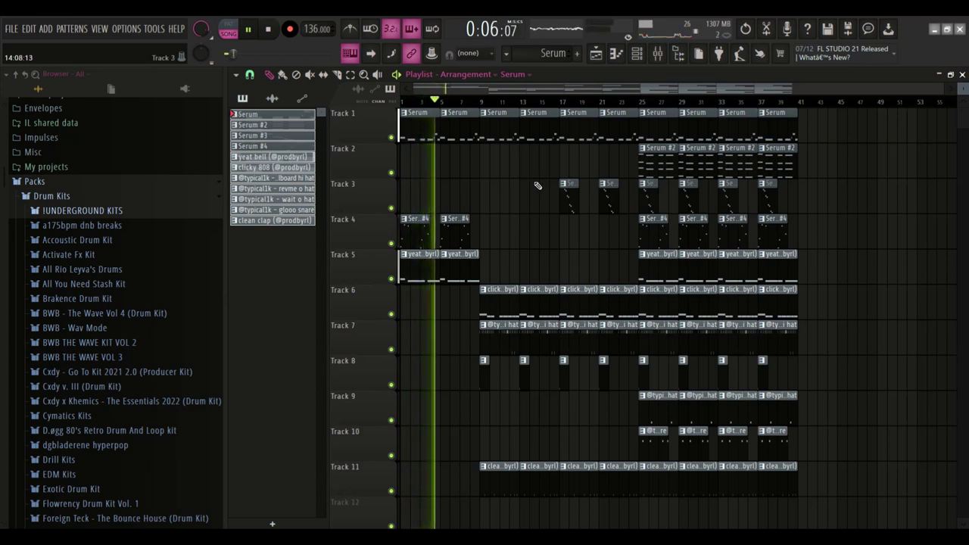
left_click(643, 242)
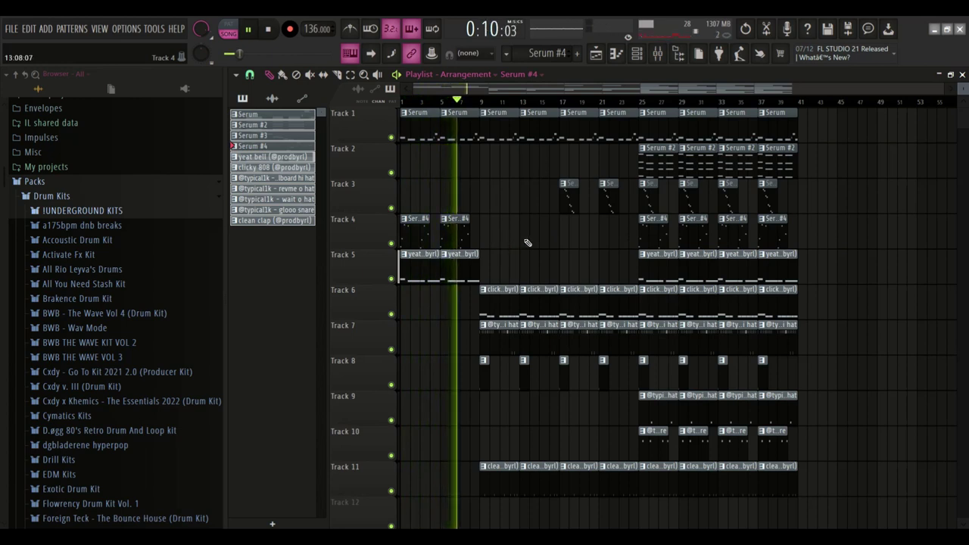
left_click(528, 237)
left_click(638, 268)
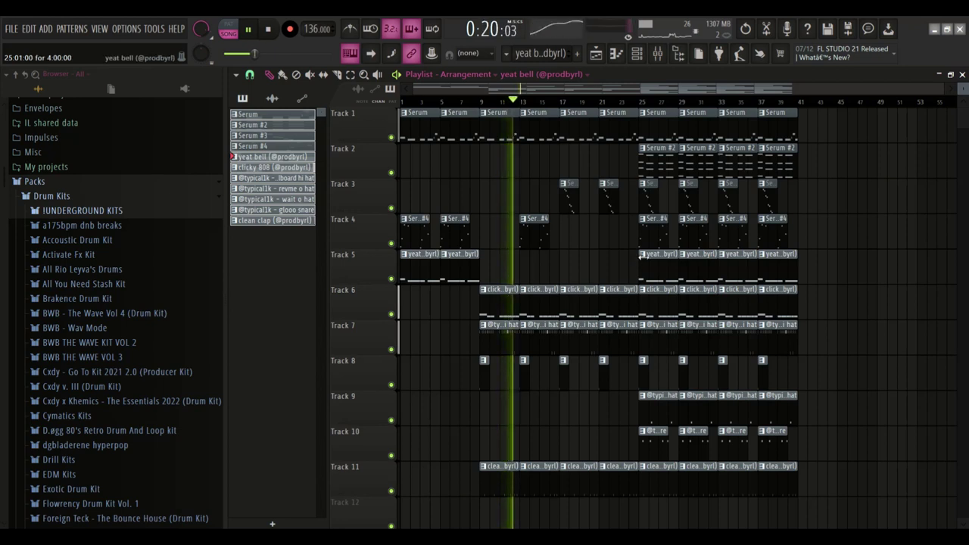
left_click(606, 236)
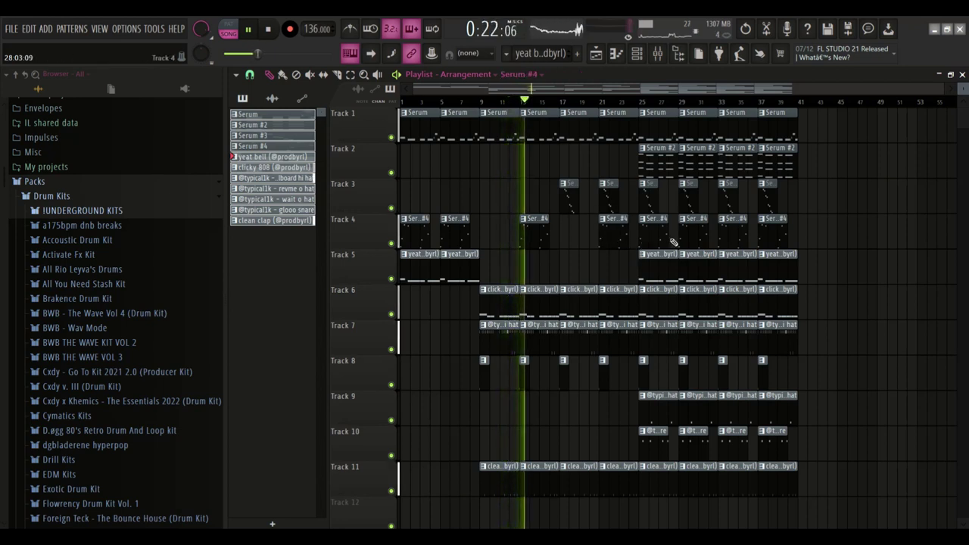
left_click(663, 162)
left_click(577, 175)
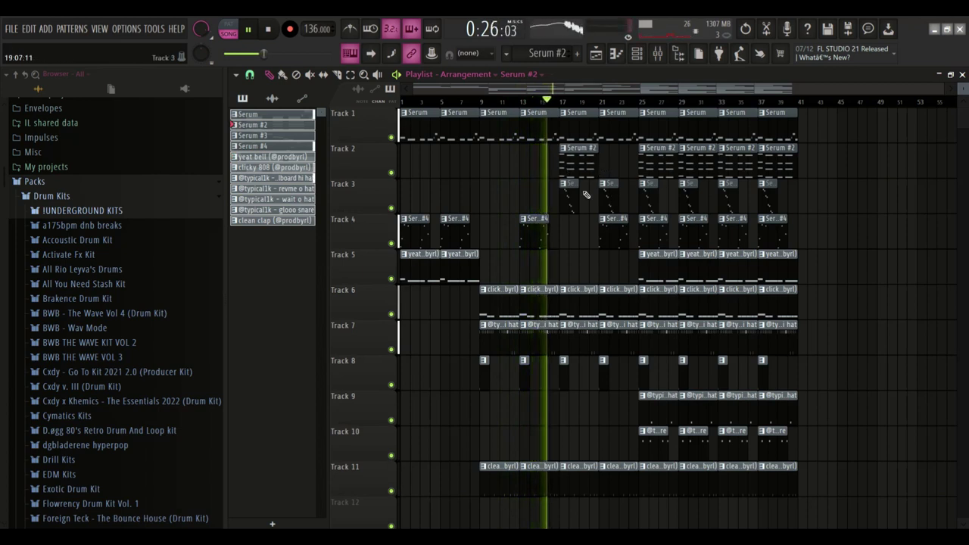
Delete the Serum #3 clips at bars 17 and 21 on track 3 and add a Serum #2 clip at bar 21 on track 2.
right_click(586, 195)
left_click(606, 171)
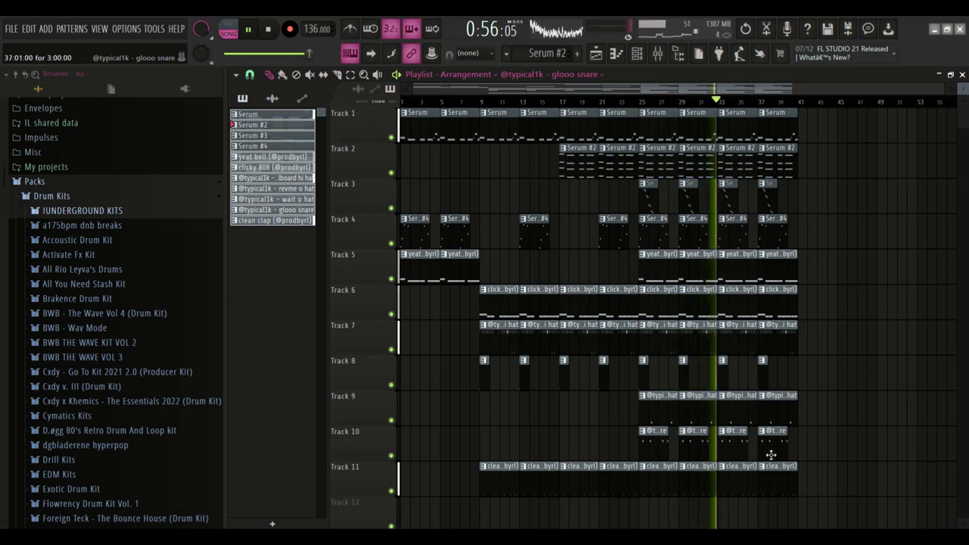
Select the clean clap clips at bars 25 and 33 on track 11 and shorten their ends by about one beat.
scroll(771, 454, "up", 4)
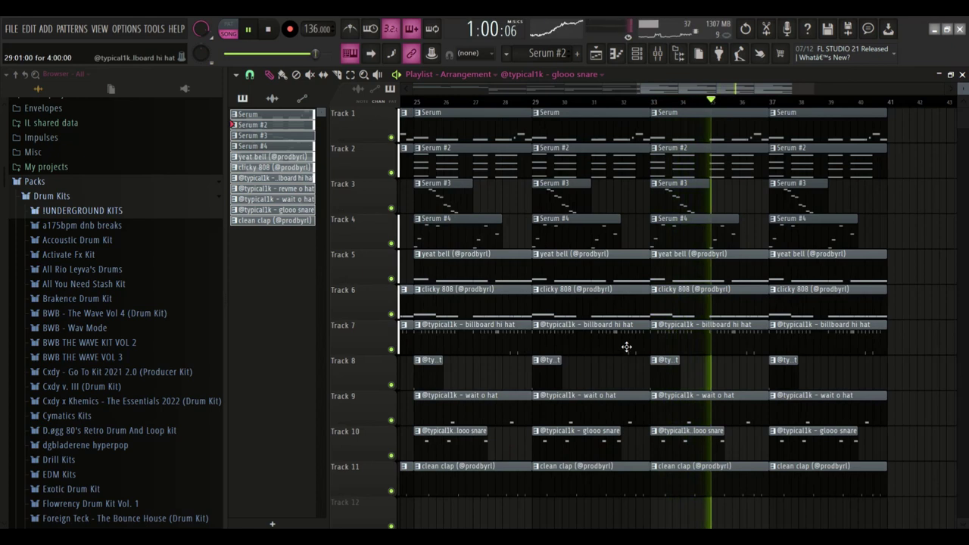
scroll(626, 347, "down", 4)
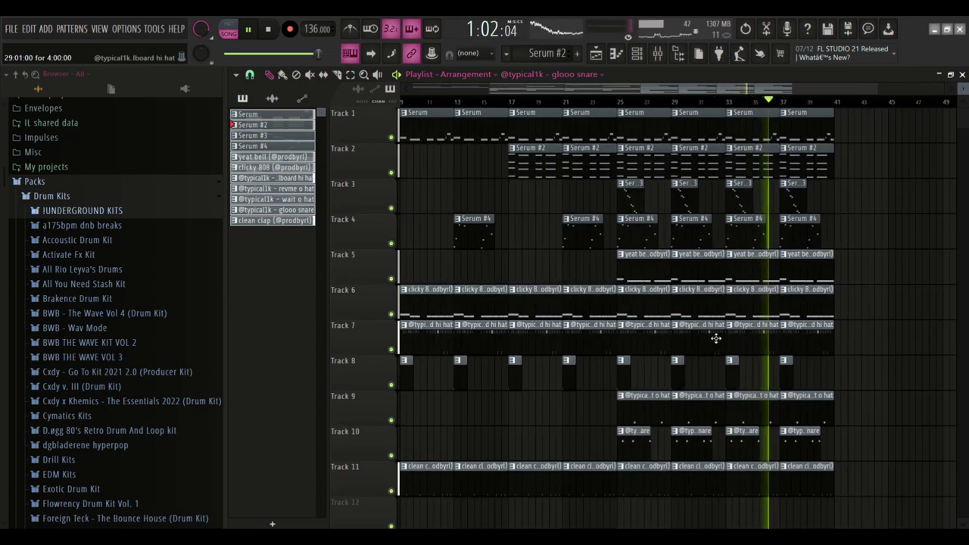
scroll(731, 325, "up", 1)
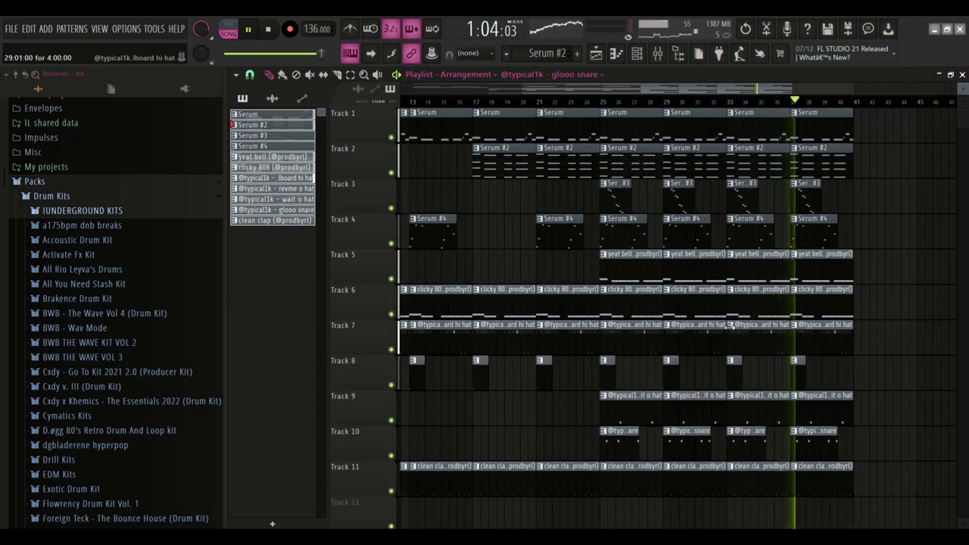
left_click(656, 488)
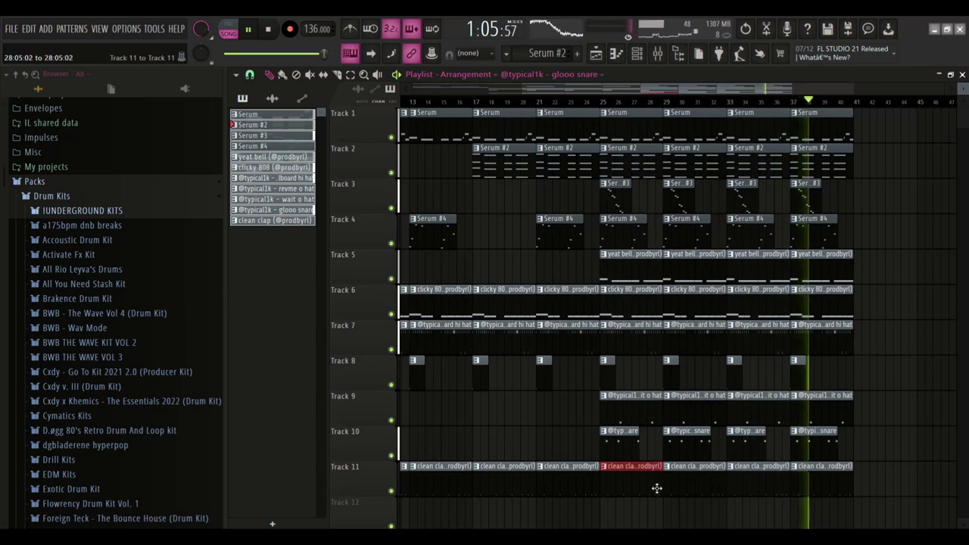
left_click(776, 493, "ctrl")
scroll(787, 494, "up", 2)
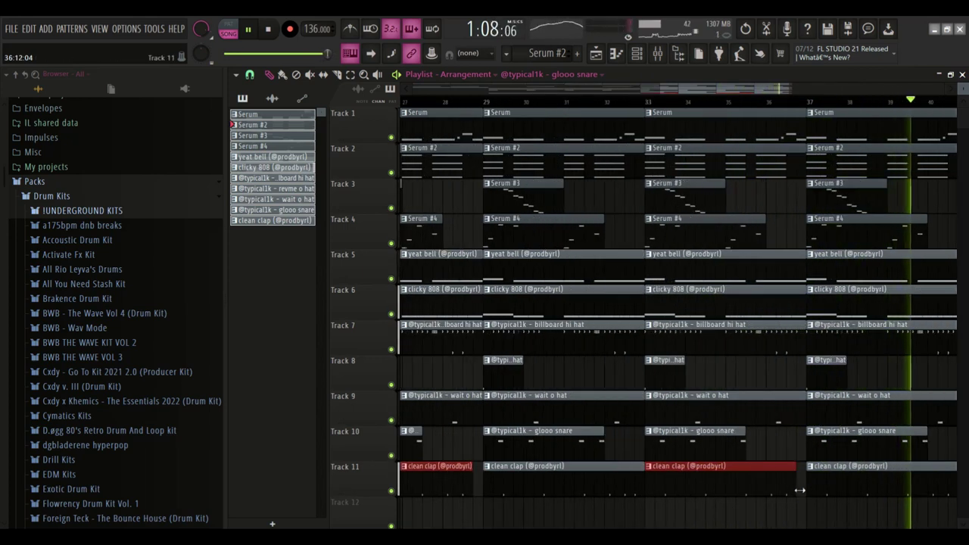